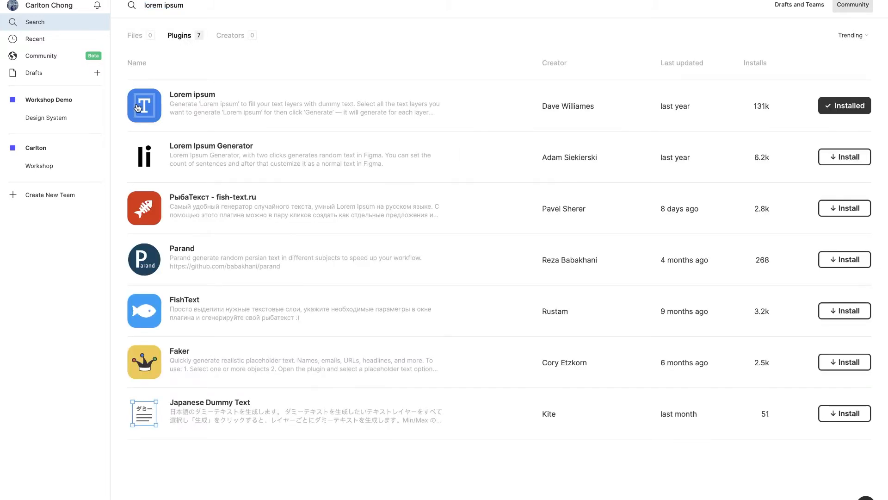
# Step: Open the Lorem ipsum plugin's details from the community plugin search results
pyautogui.click(208, 104)
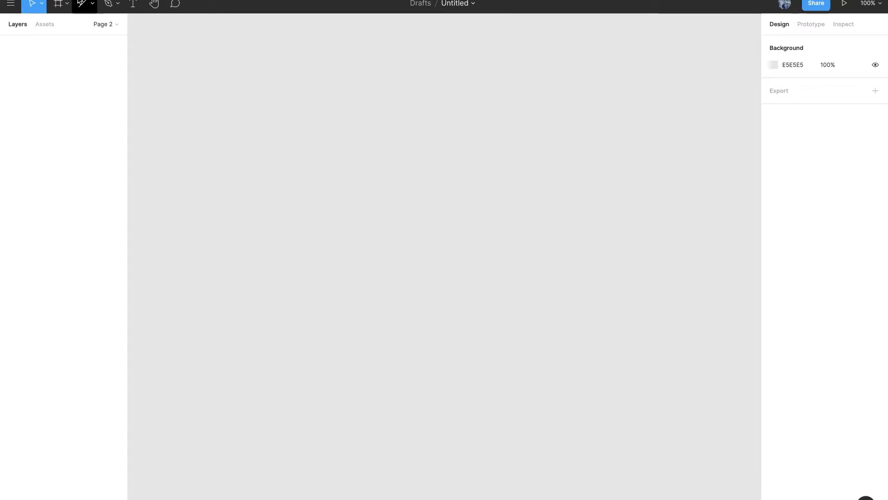
# Step: Create a frame from the 1440 × 1024 Desktop preset and rename it Home
pyautogui.click(58, 5)
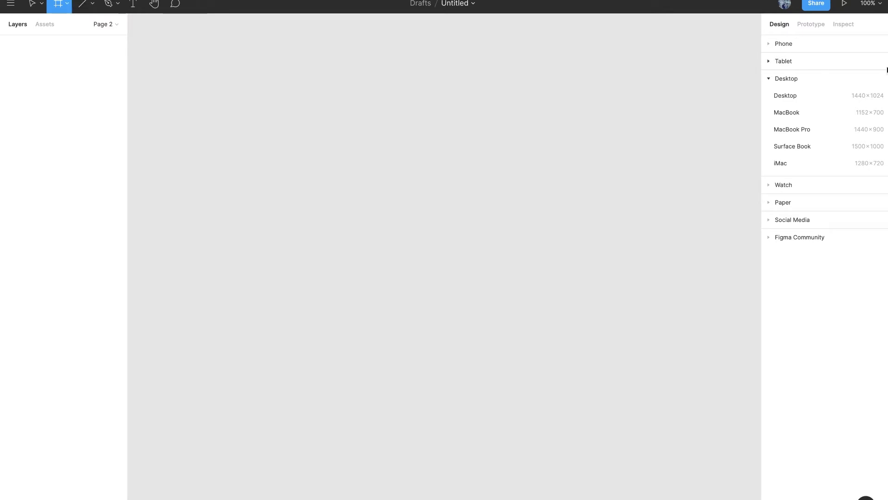
pyautogui.click(784, 96)
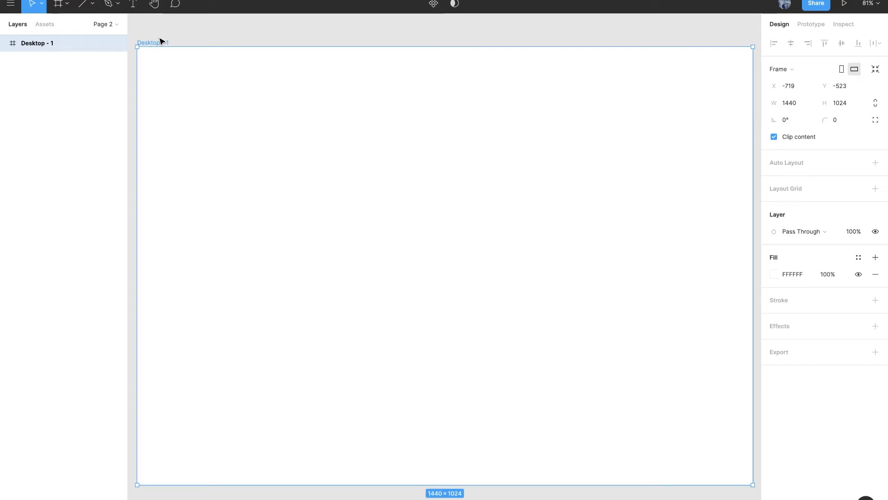
pyautogui.doubleClick(33, 44)
pyautogui.write('z')
pyautogui.press('BackSpace')
pyautogui.write('H')
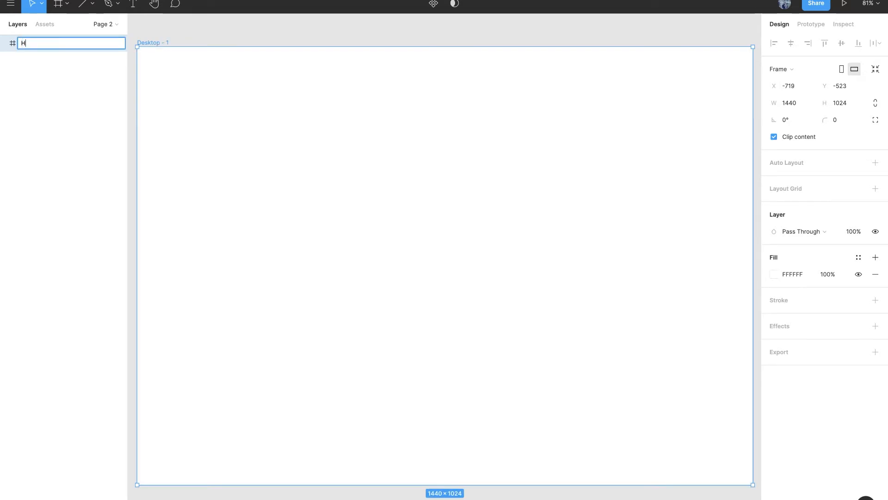
pyautogui.write('ome')
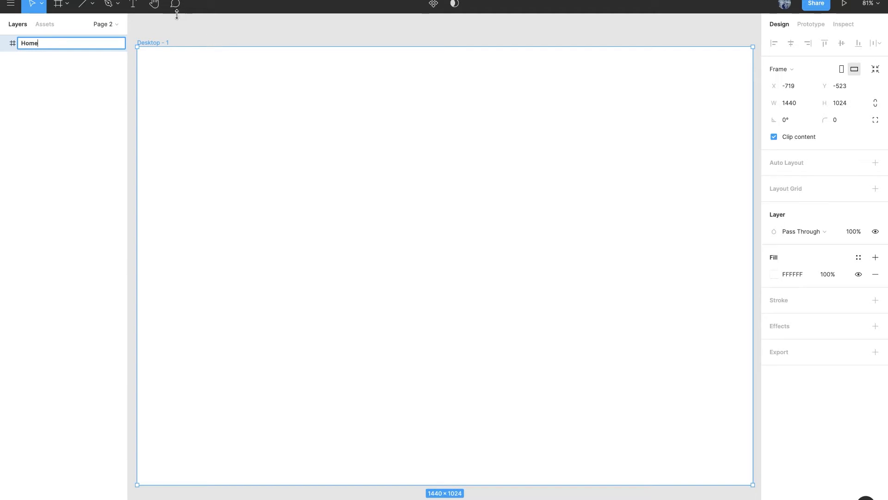
# Step: Add the text "WoW Project" near the upper-left corner of the Home frame, at about X 43, Y 50
pyautogui.click(131, 4)
pyautogui.click(175, 71)
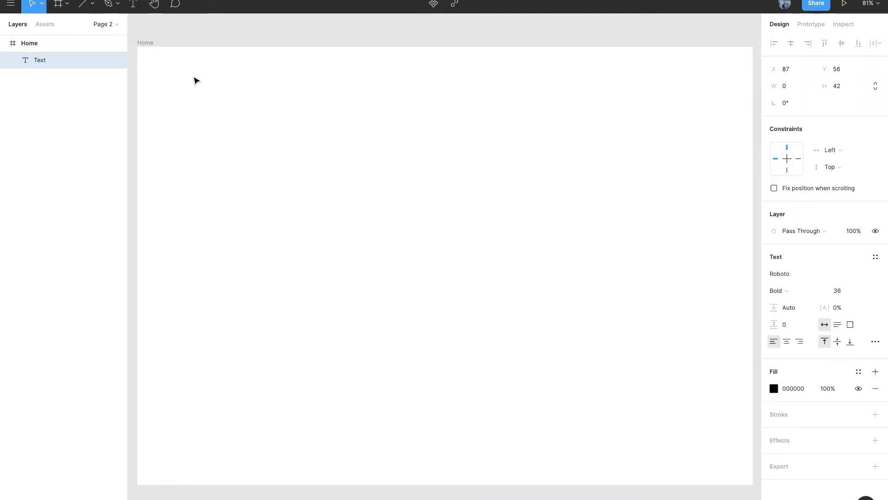
pyautogui.write('WoW')
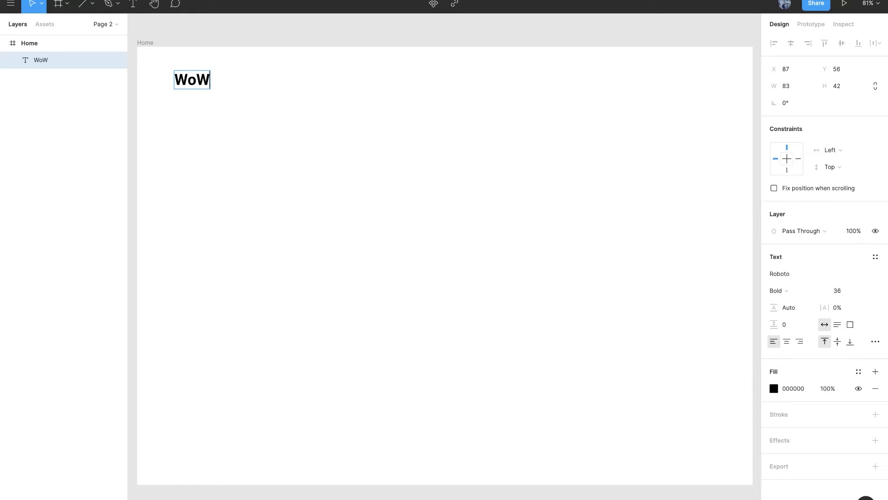
pyautogui.write(' Project')
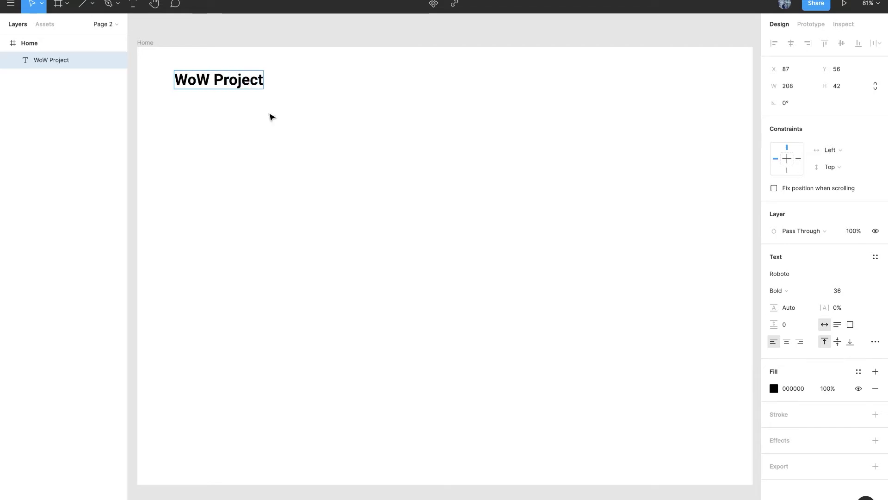
pyautogui.press('Escape')
pyautogui.moveTo(239, 82)
pyautogui.mouseDown()
pyautogui.moveTo(223, 79)
pyautogui.moveTo(230, 79)
pyautogui.mouseUp()
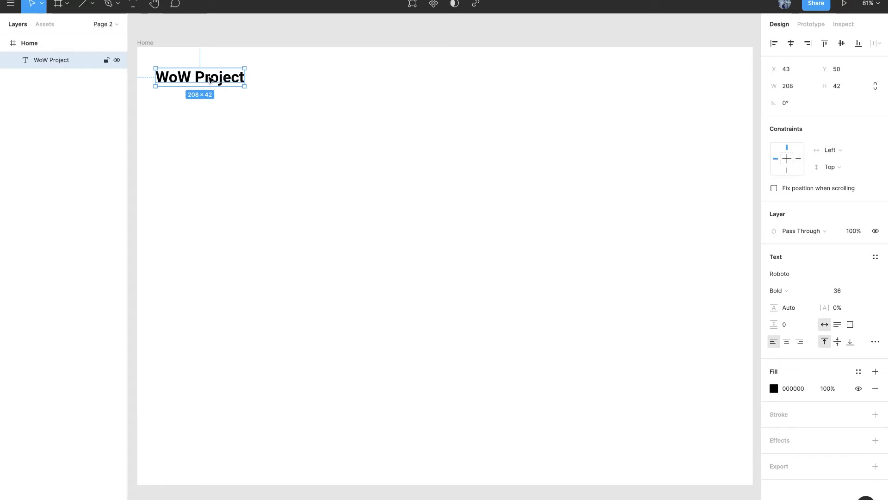
# Step: Duplicate the "WoW Project" text to about X 865, Y 50, set its font size to 24 and change its text to "Home"
pyautogui.hotkey('ctrl', 'd')
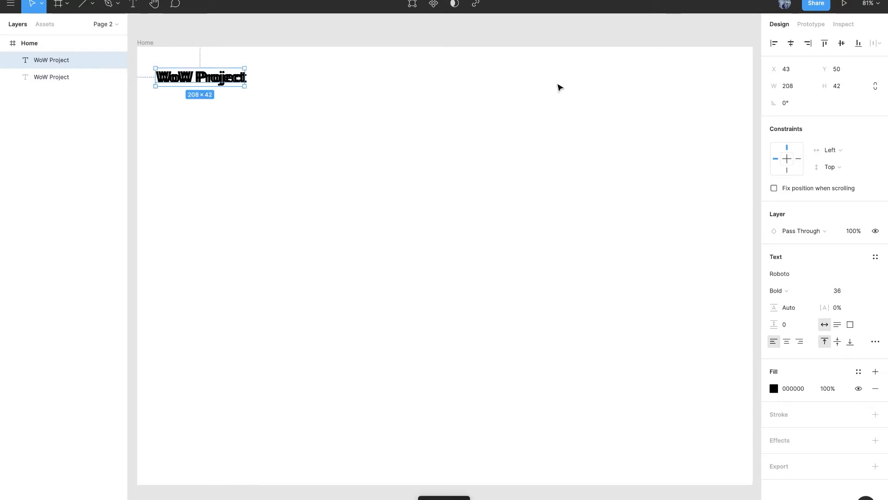
pyautogui.moveTo(202, 74); pyautogui.dragTo(560, 82)
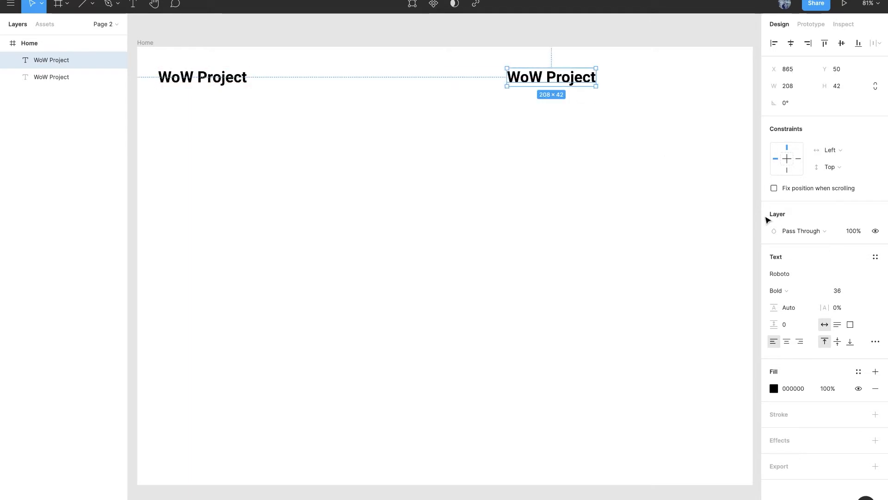
pyautogui.click(863, 291)
pyautogui.click(851, 278)
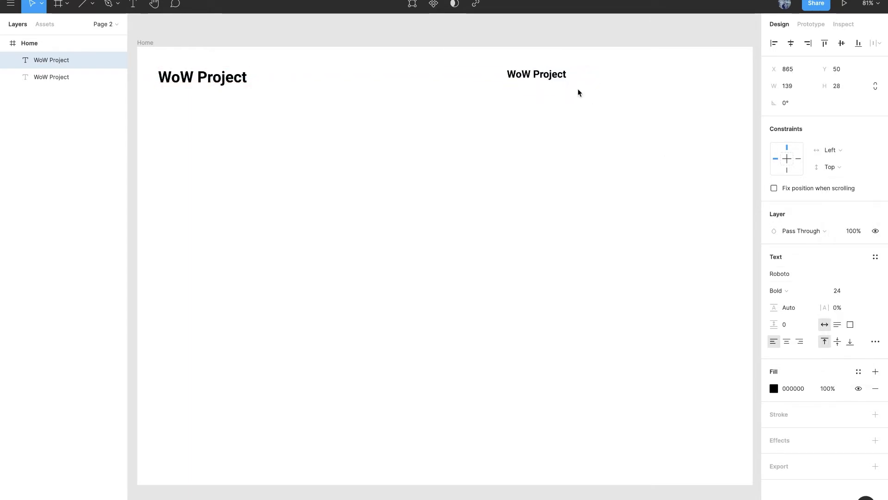
pyautogui.doubleClick(540, 78)
pyautogui.write('Home')
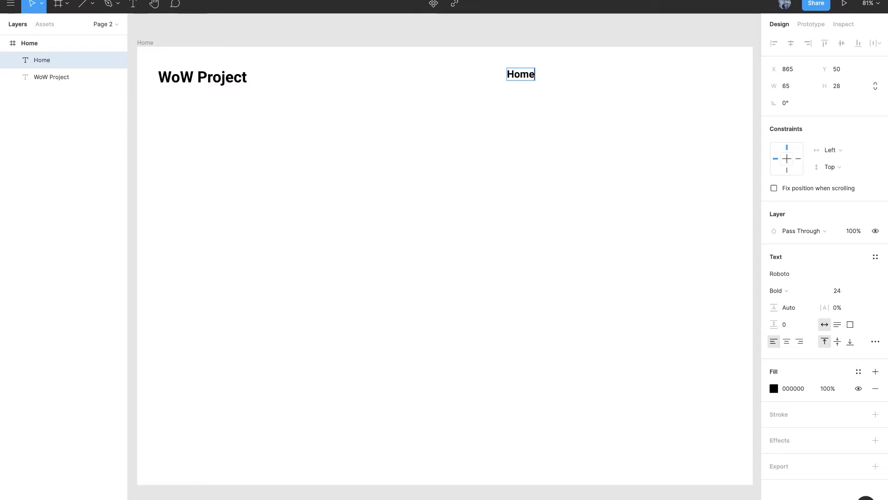
pyautogui.press('Escape')
# Step: Move the Home label further right and place a copy beside it at about X 1144, Y 55, reading "Workshop"
pyautogui.moveTo(526, 78); pyautogui.dragTo(641, 76)
pyautogui.doubleClick(641, 76)
pyautogui.write('Workshopp')
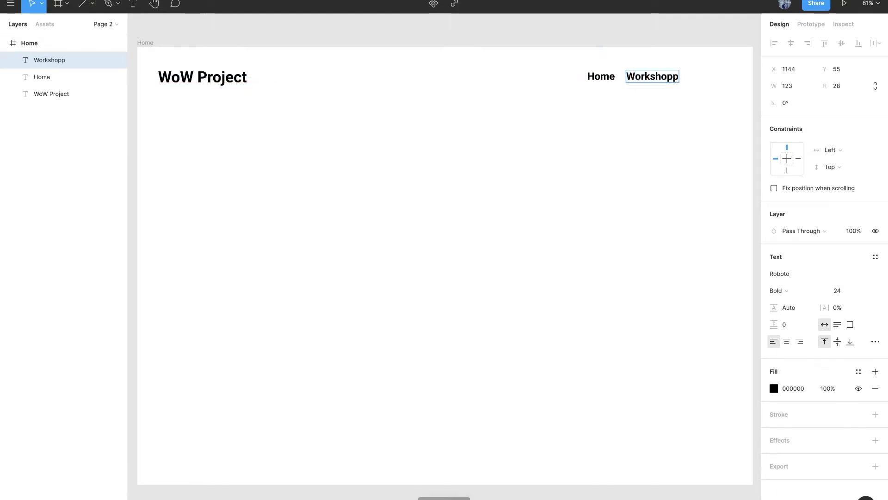
pyautogui.press('BackSpace')
# Step: Set the font weight of the Workshop label to Regular
pyautogui.doubleClick(666, 71)
pyautogui.press('Escape')
pyautogui.doubleClick(661, 71)
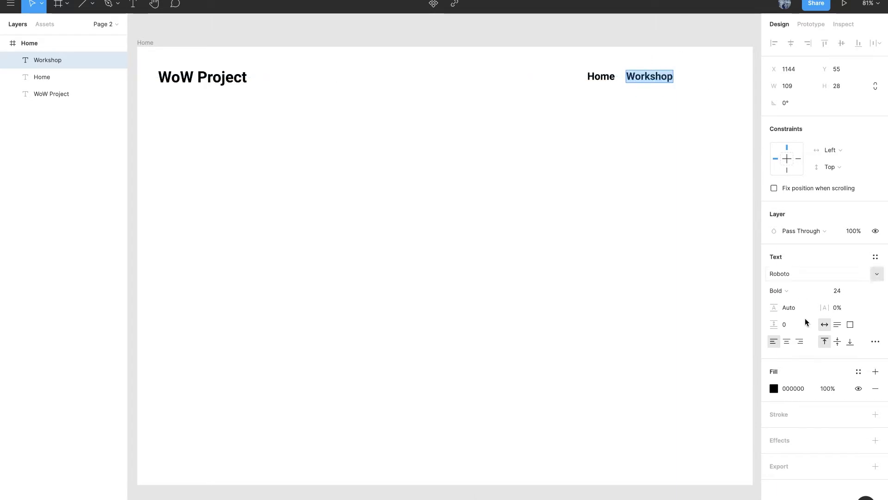
pyautogui.click(821, 292)
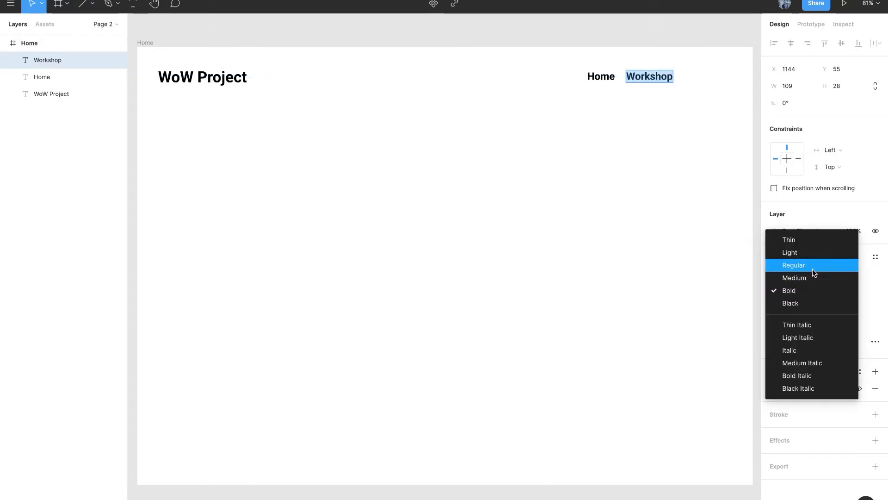
pyautogui.click(812, 269)
pyautogui.press('Escape')
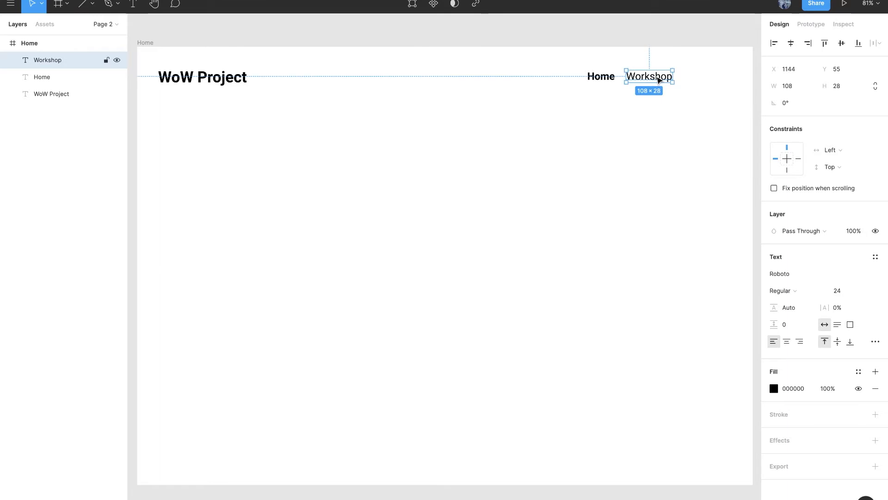
# Step: Duplicate the Workshop label to its right at about X 1278, Y 55 and change the copy's text to "About"
pyautogui.moveTo(668, 79); pyautogui.dragTo(716, 80)
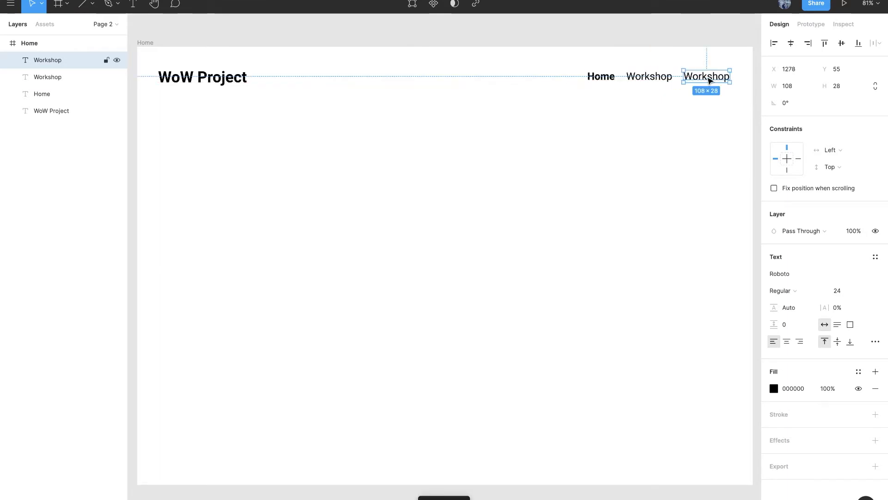
pyautogui.press('Return')
pyautogui.write('About')
pyautogui.press('Escape')
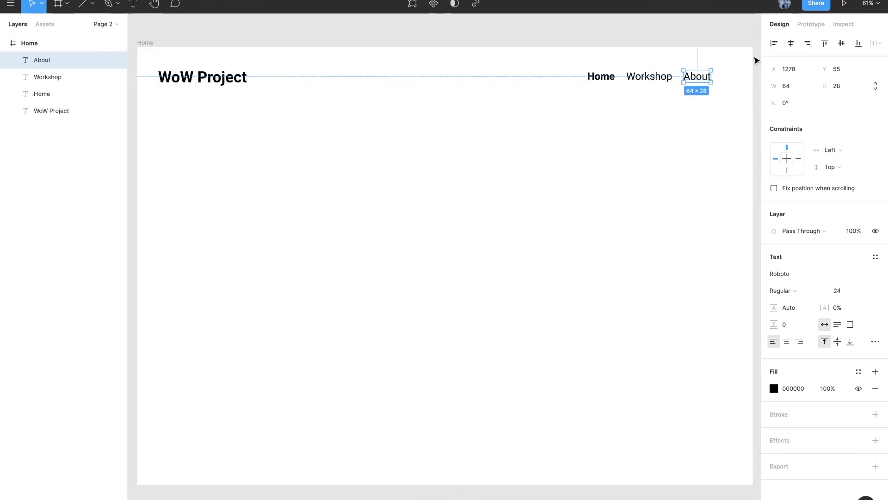
pyautogui.click(632, 157)
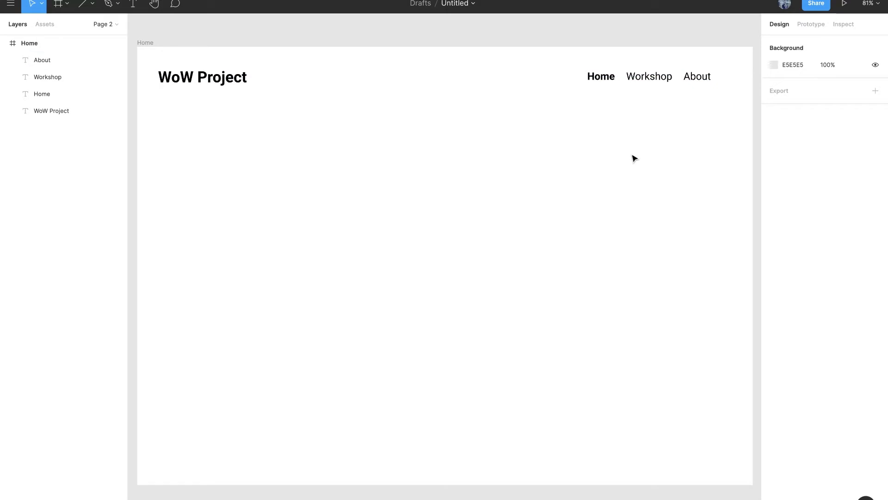
# Step: Draw a rectangle about 464 × 419 below the navigation labels and replace its fill with a black stroke
pyautogui.click(92, 3)
pyautogui.click(86, 27)
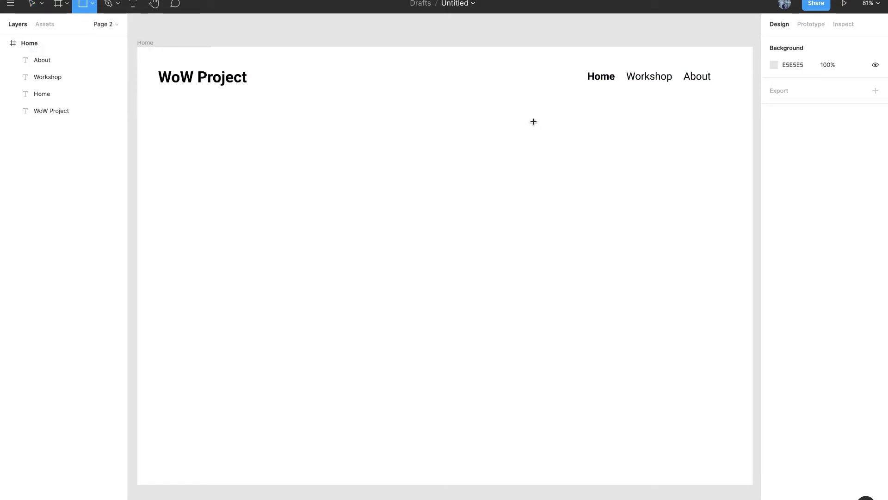
pyautogui.moveTo(532, 116)
pyautogui.mouseDown()
pyautogui.moveTo(736, 301)
pyautogui.moveTo(732, 310)
pyautogui.moveTo(731, 296)
pyautogui.mouseUp()
pyautogui.moveTo(688, 234); pyautogui.dragTo(685, 230)
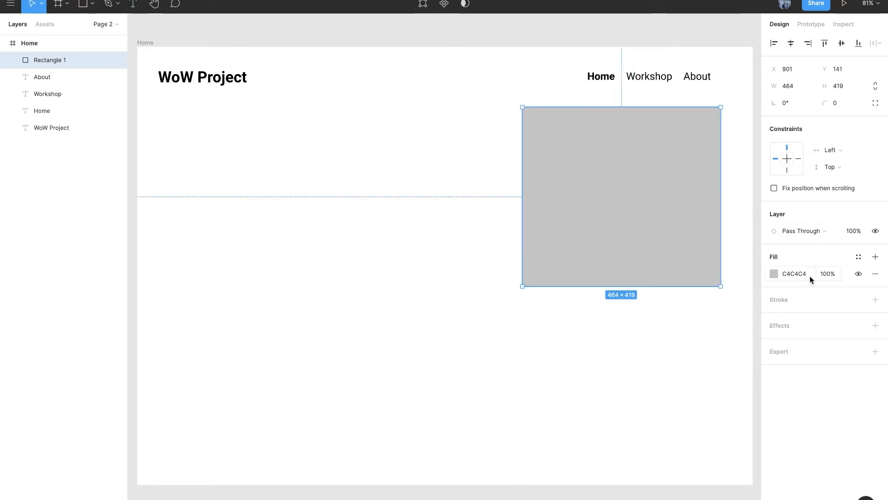
pyautogui.click(875, 274)
pyautogui.click(875, 282)
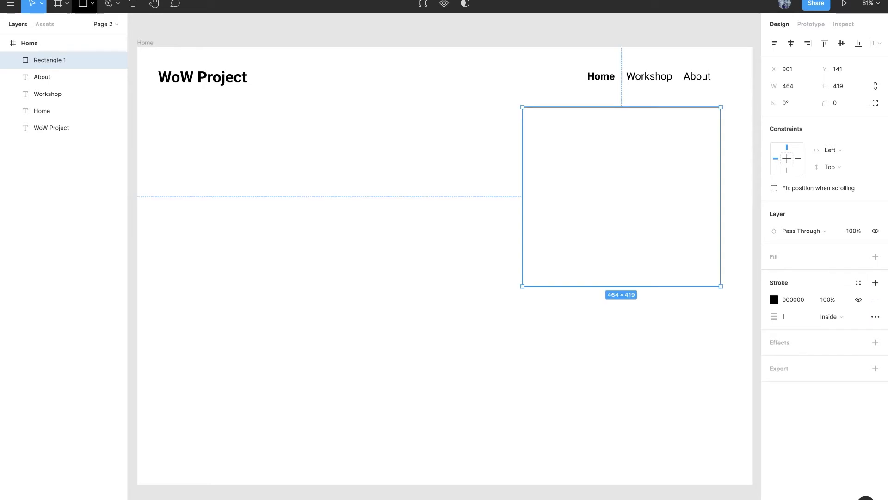
# Step: Draw two crossing diagonal lines between the opposite corners of the outlined rectangle to make an image placeholder
pyautogui.click(93, 4)
pyautogui.click(86, 37)
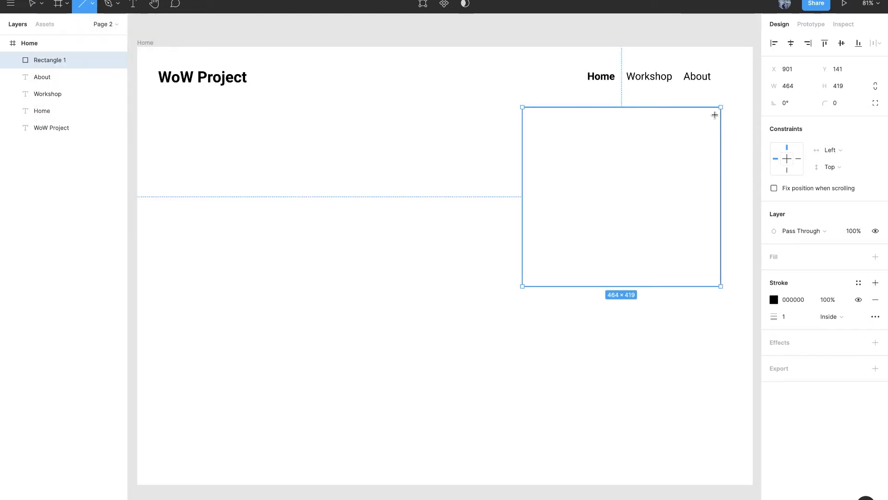
pyautogui.moveTo(716, 111)
pyautogui.mouseDown()
pyautogui.moveTo(561, 265)
pyautogui.moveTo(528, 279)
pyautogui.mouseUp()
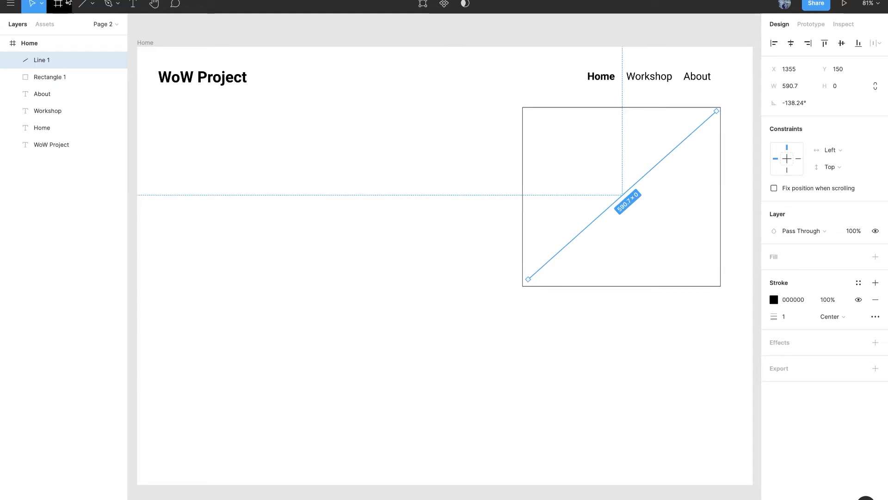
pyautogui.click(83, 4)
pyautogui.moveTo(525, 111); pyautogui.dragTo(716, 283)
pyautogui.press('Escape')
# Step: Group the rectangle with its two diagonal lines and move the group to about X 886, Y 148
pyautogui.click(636, 185)
pyautogui.keyDown('shift'); pyautogui.click(598, 179); pyautogui.keyUp('shift')
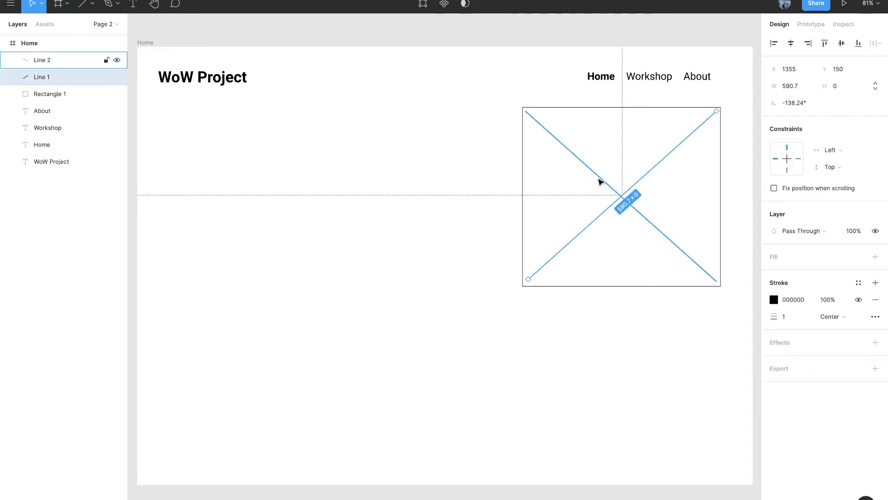
pyautogui.keyDown('shift'); pyautogui.click(620, 110); pyautogui.keyUp('shift')
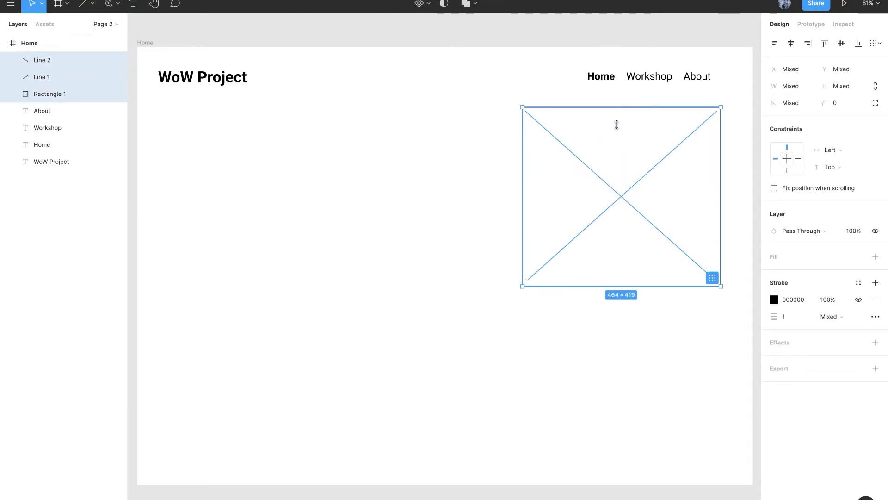
pyautogui.rightClick(614, 132)
pyautogui.click(677, 237)
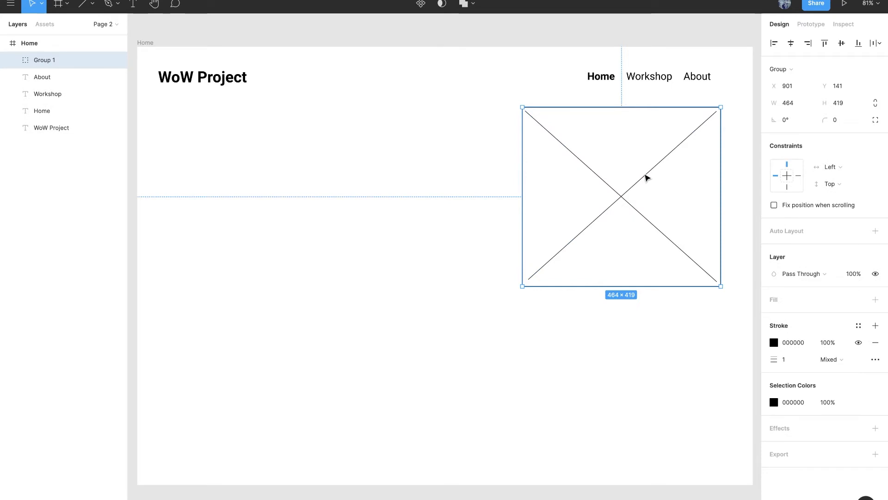
pyautogui.moveTo(584, 167); pyautogui.dragTo(578, 173)
# Step: Add the heading text "Week of Workshop Project" in the empty area between the title and the image placeholder
pyautogui.click(133, 4)
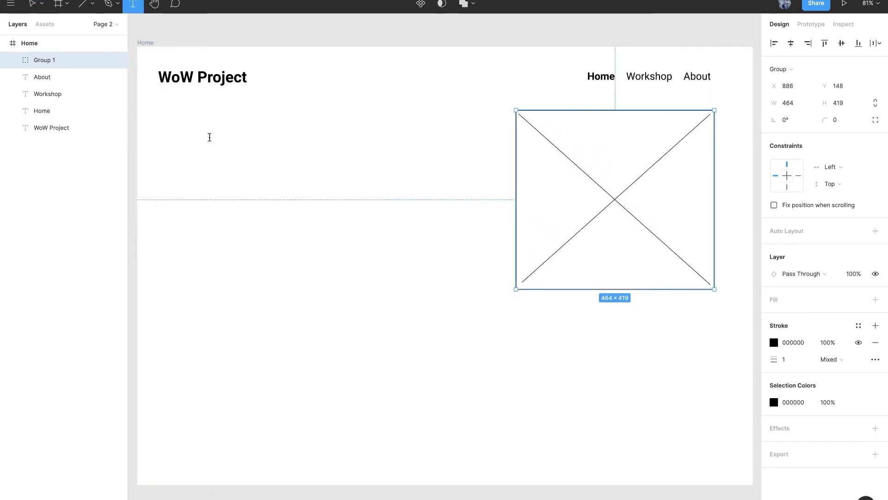
pyautogui.click(209, 137)
pyautogui.write('Week of Wo')
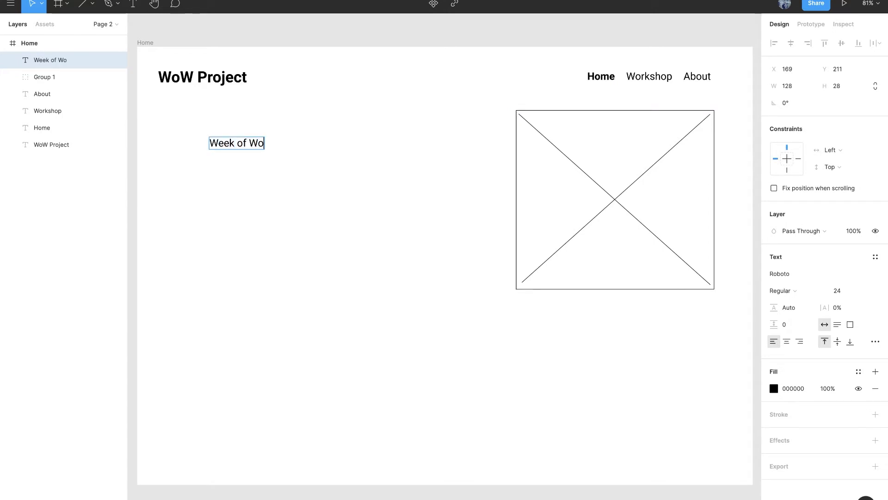
pyautogui.write('rkshop Project')
# Step: Set the "Week of Workshop Project" heading's font size to 48 and move it to about X 59, Y 237
pyautogui.hotkey('ctrl', 'a')
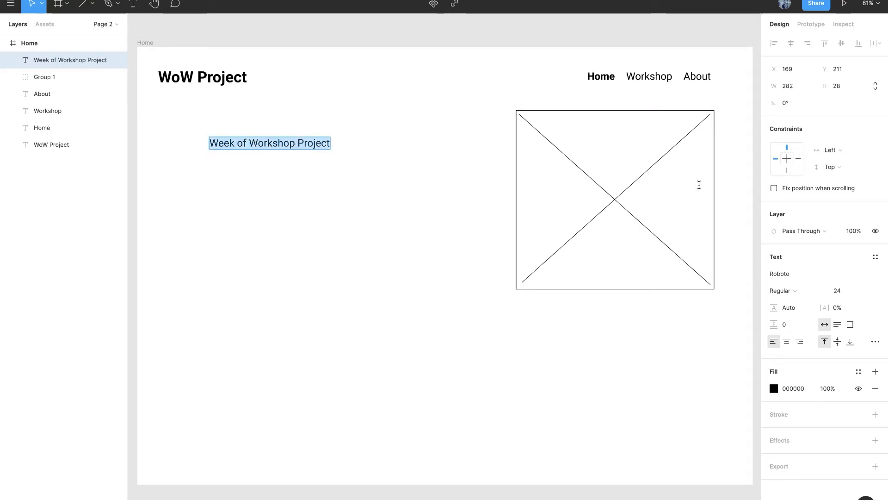
pyautogui.click(832, 296)
pyautogui.click(851, 314)
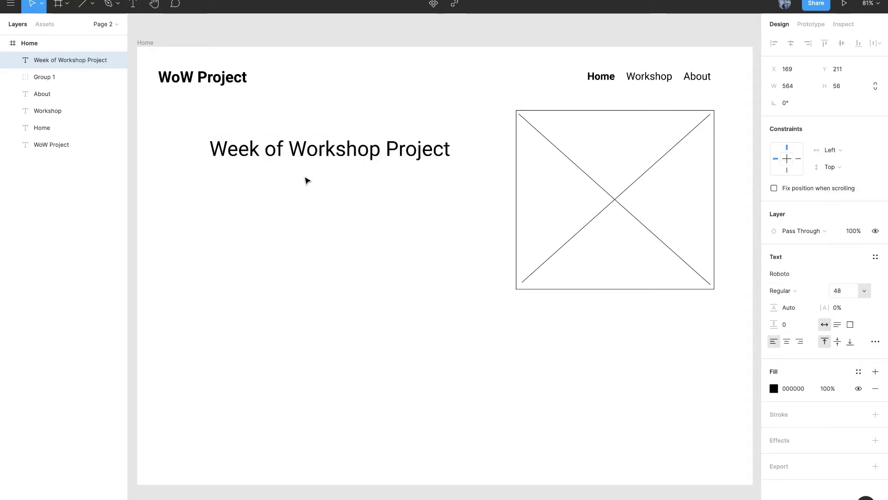
pyautogui.moveTo(314, 157); pyautogui.dragTo(275, 166)
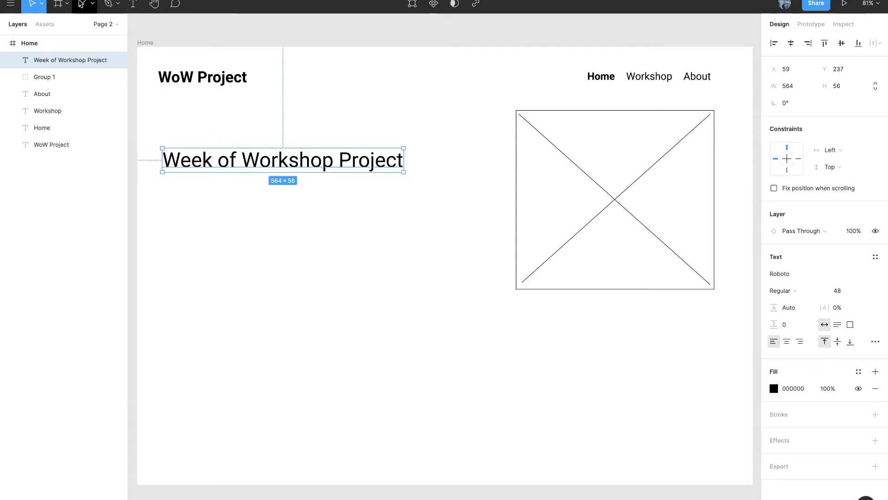
# Step: Draw a rectangle about 190 × 56 below the "Week of Workshop Project" heading, remove its fill and give it a stroke
pyautogui.click(93, 3)
pyautogui.click(79, 26)
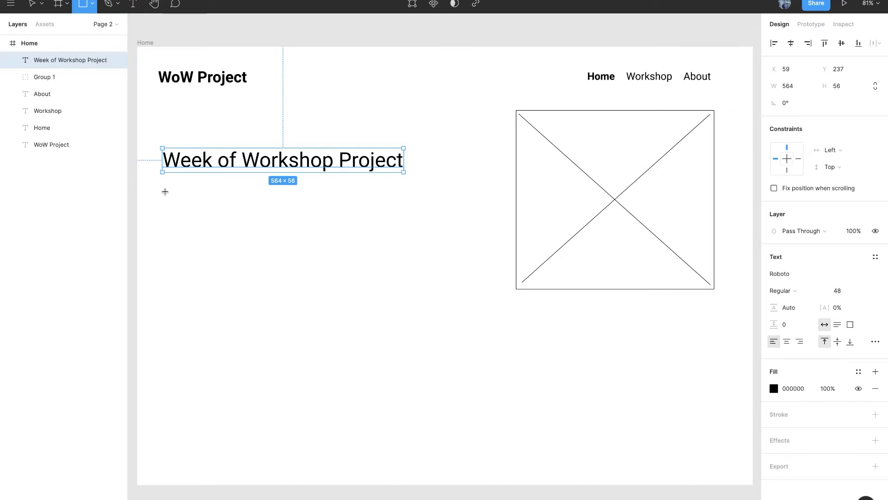
pyautogui.moveTo(166, 190)
pyautogui.mouseDown()
pyautogui.moveTo(263, 219)
pyautogui.moveTo(247, 214)
pyautogui.mouseUp()
pyautogui.click(875, 274)
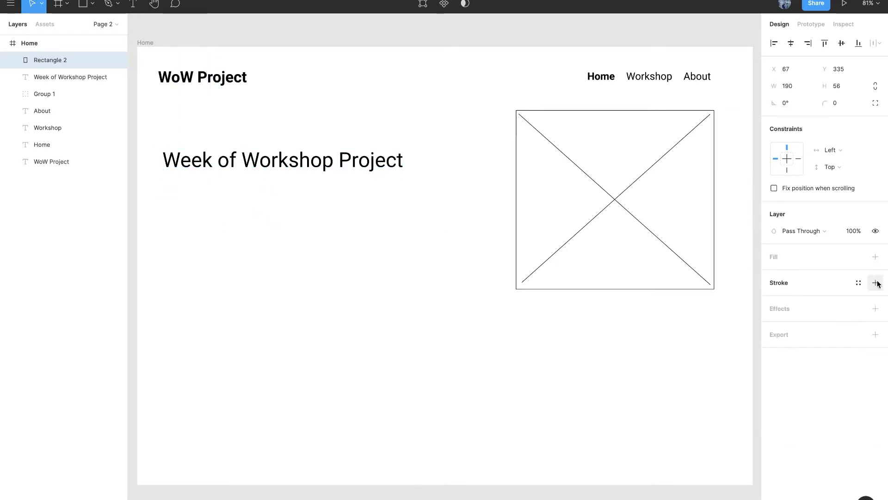
pyautogui.click(876, 282)
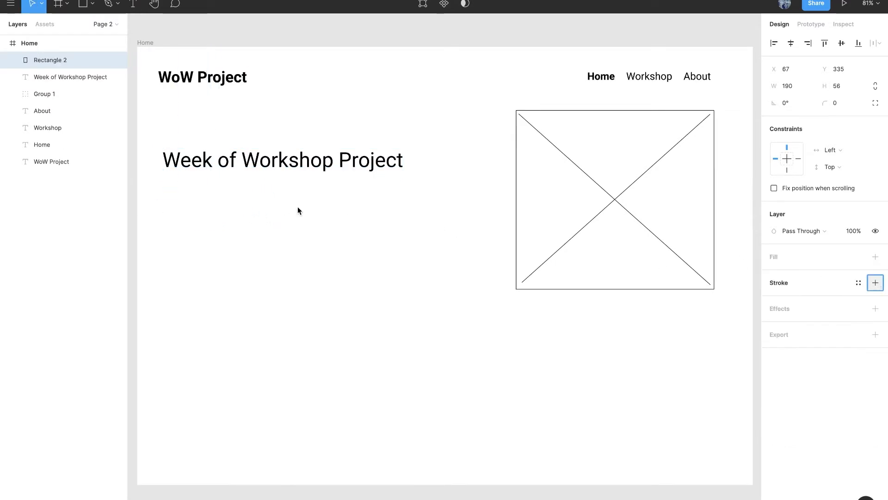
# Step: Add the text "Sign Up" over the small outlined rectangle below the heading
pyautogui.click(133, 4)
pyautogui.click(193, 204)
pyautogui.write('Sign Up')
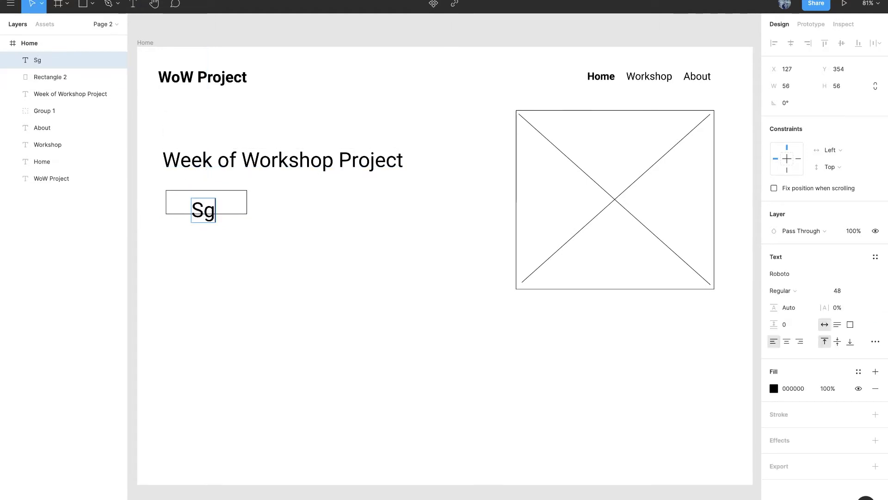
pyautogui.press('Escape')
# Step: Set the "Sign Up" text's font size to 24 and center it inside the small rectangle
pyautogui.doubleClick(258, 215)
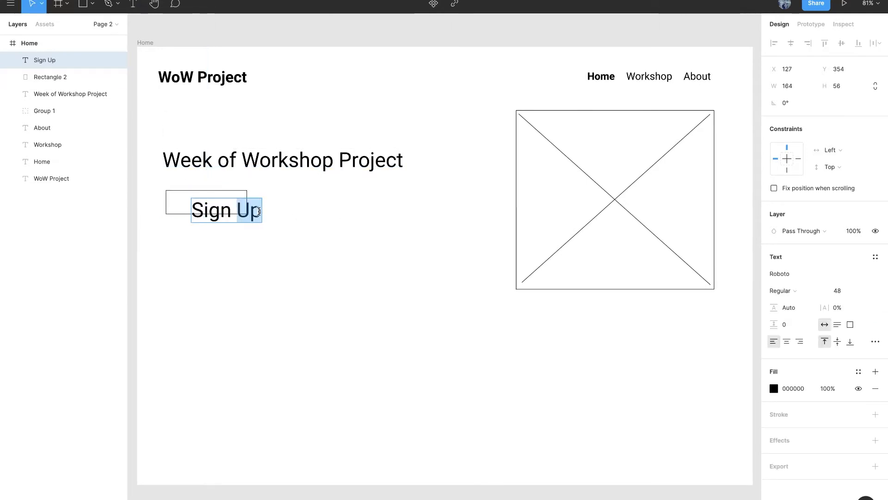
pyautogui.tripleClick(258, 216)
pyautogui.click(868, 290)
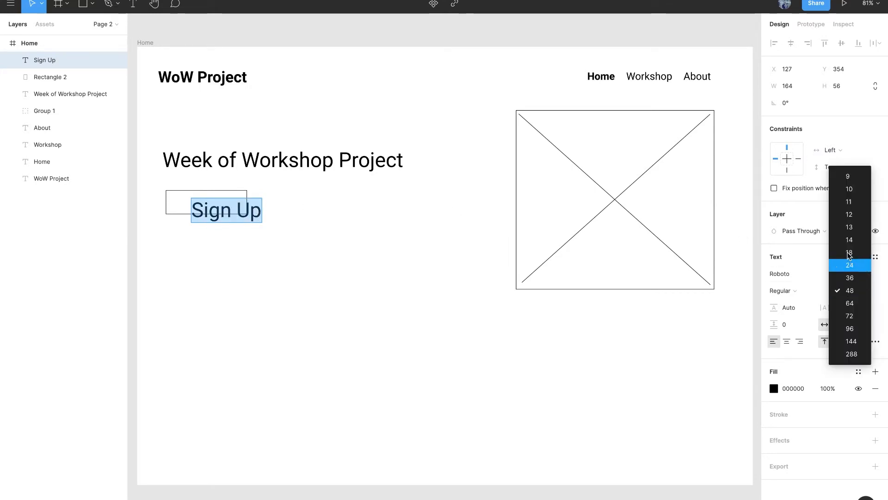
pyautogui.click(851, 266)
pyautogui.click(204, 205)
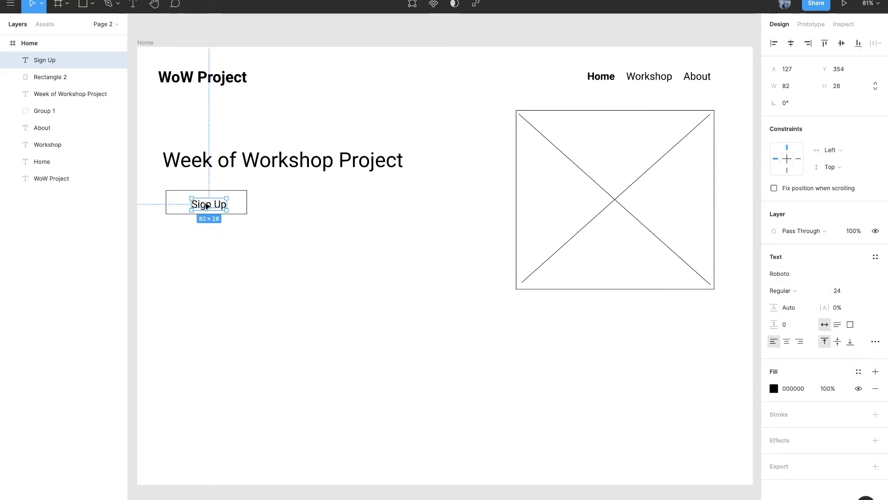
pyautogui.moveTo(200, 202); pyautogui.dragTo(198, 200)
# Step: Duplicate the "Sign Up" label with its rectangle beside the original and change the copy's label to "Learn More"
pyautogui.keyDown('shift'); pyautogui.click(241, 194); pyautogui.keyUp('shift')
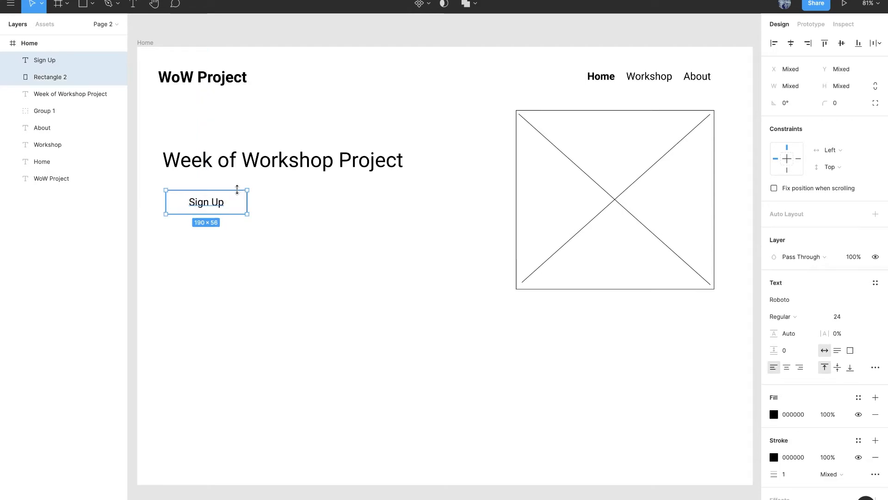
pyautogui.moveTo(234, 200); pyautogui.dragTo(322, 202)
pyautogui.doubleClick(306, 202)
pyautogui.write('Learn')
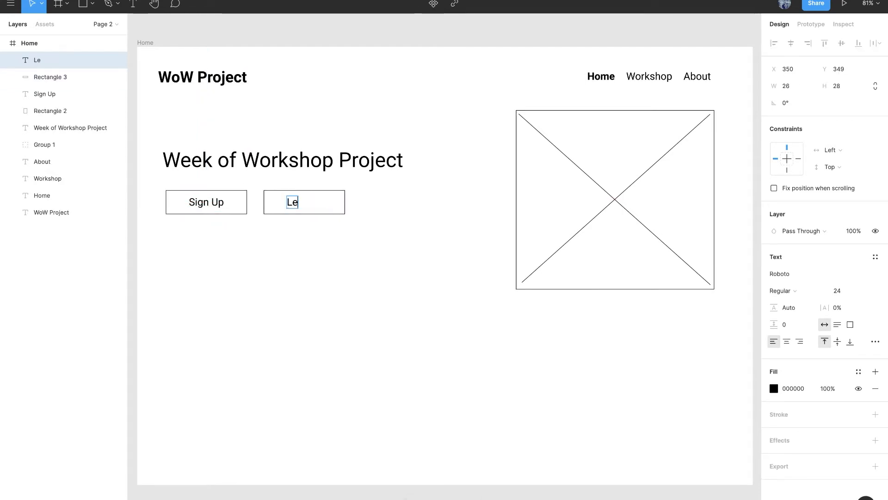
pyautogui.write(' Mo')
pyautogui.write('re')
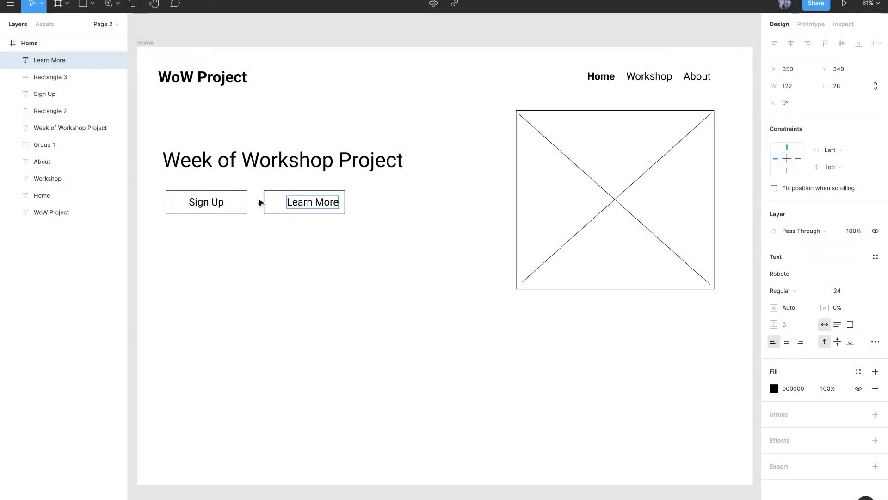
pyautogui.press('Escape')
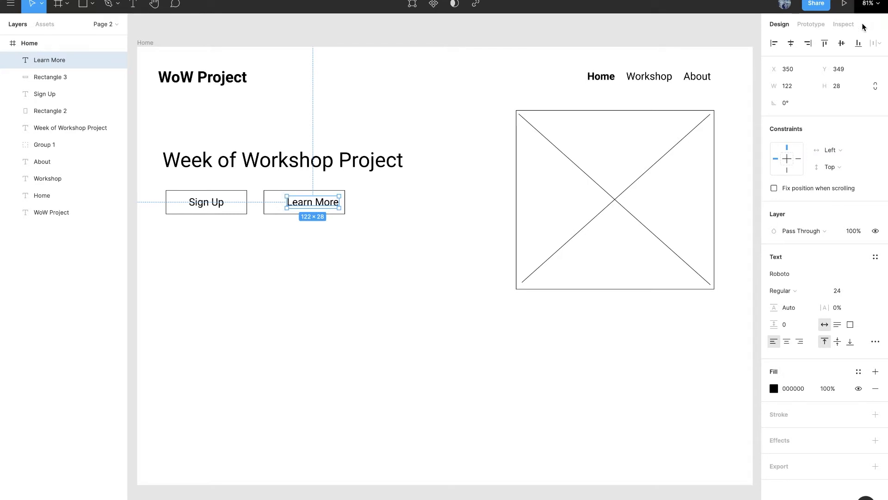
# Step: Center the "Learn More" label inside the second button rectangle
pyautogui.click(792, 43)
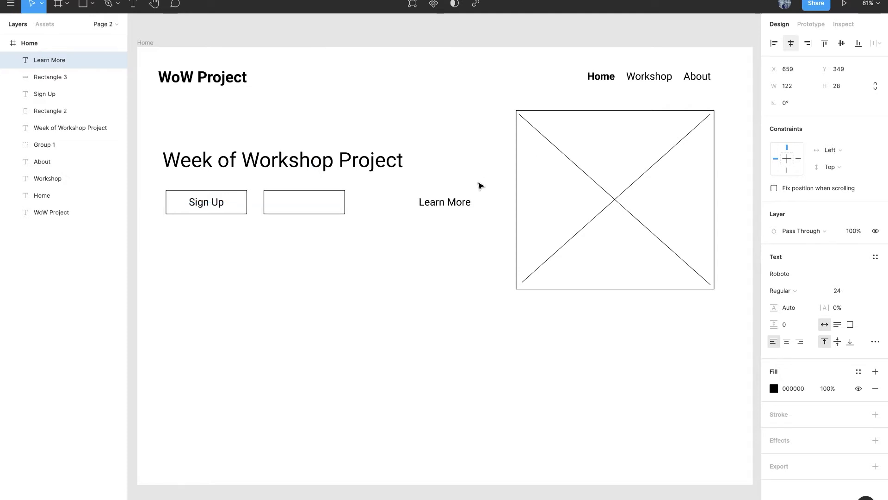
pyautogui.moveTo(456, 204); pyautogui.dragTo(324, 203)
pyautogui.click(374, 210)
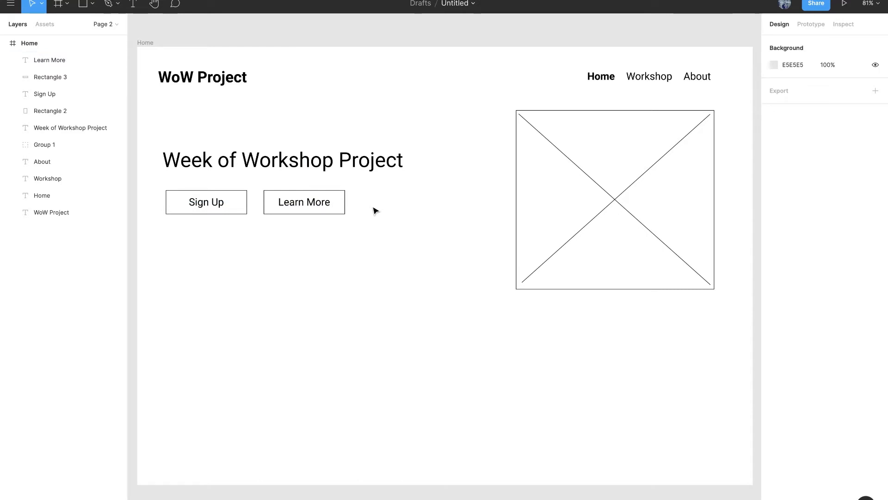
# Step: Draw a horizontal divider line about 1364 wide below the image placeholder, at about X 35, Y 624
pyautogui.scroll(-5, 377, 247)
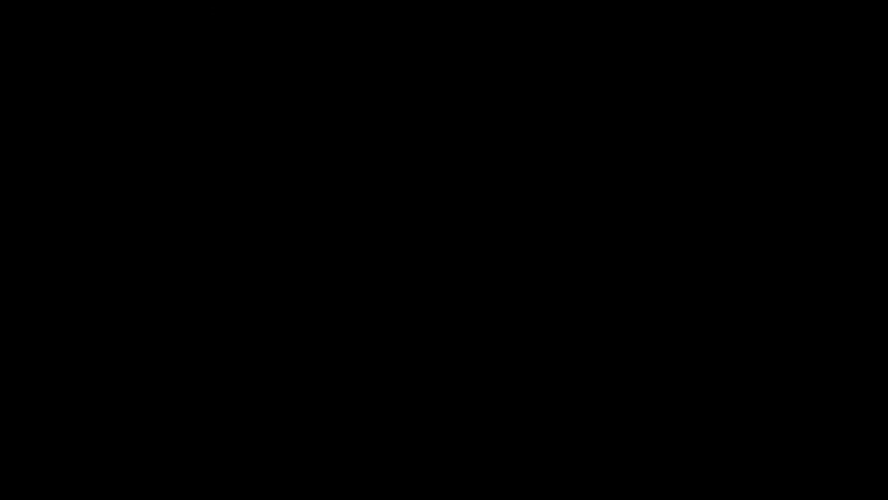
pyautogui.click(92, 4)
pyautogui.click(89, 39)
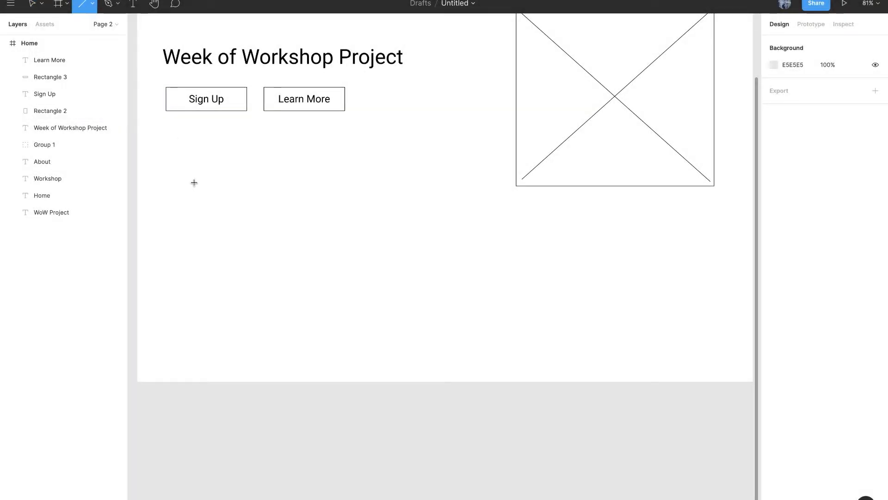
pyautogui.moveTo(152, 211); pyautogui.dragTo(736, 212)
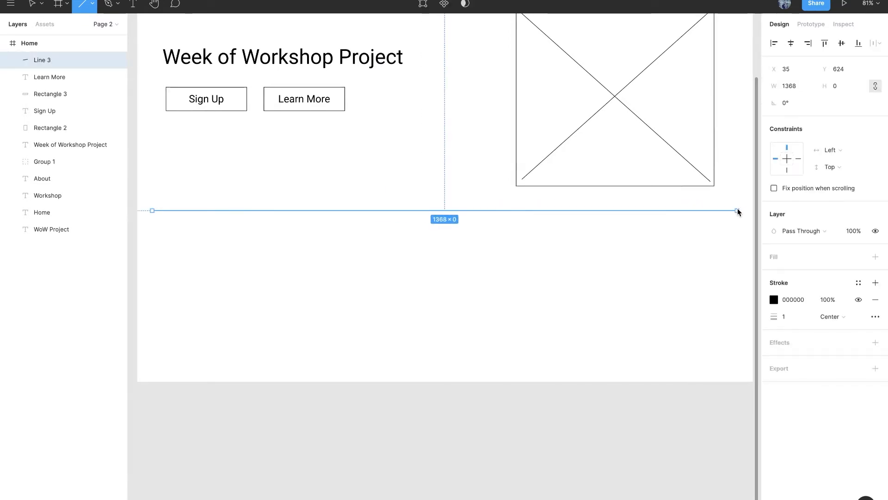
pyautogui.moveTo(738, 212); pyautogui.dragTo(735, 212)
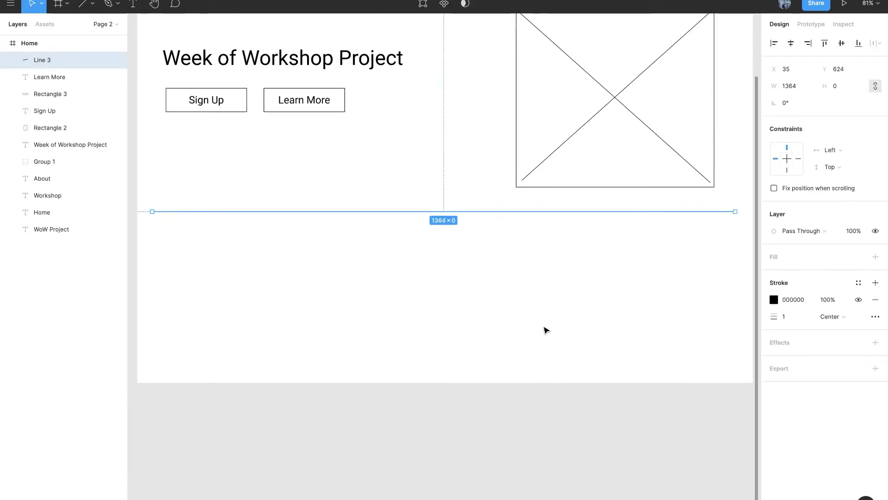
# Step: Extend the Home frame downward to a height of about 1270
pyautogui.scroll(5, 546, 329)
pyautogui.click(147, 180)
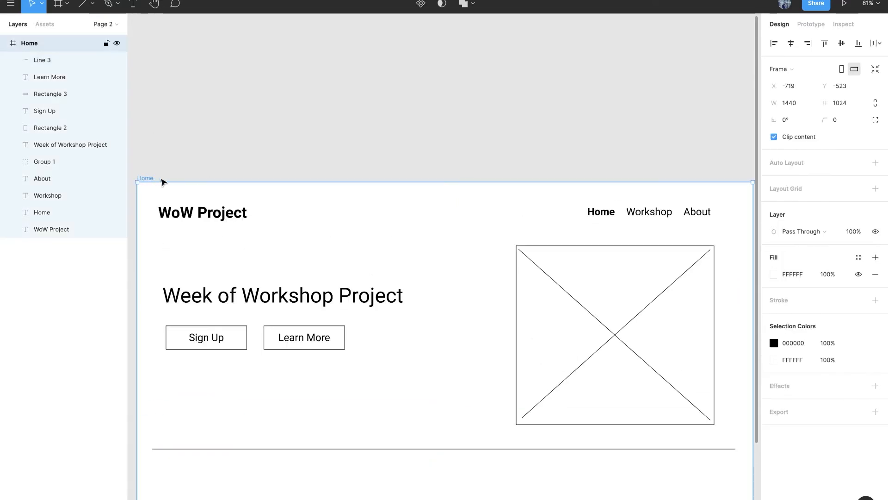
pyautogui.scroll(-5, 402, 183)
pyautogui.moveTo(548, 356); pyautogui.dragTo(535, 461)
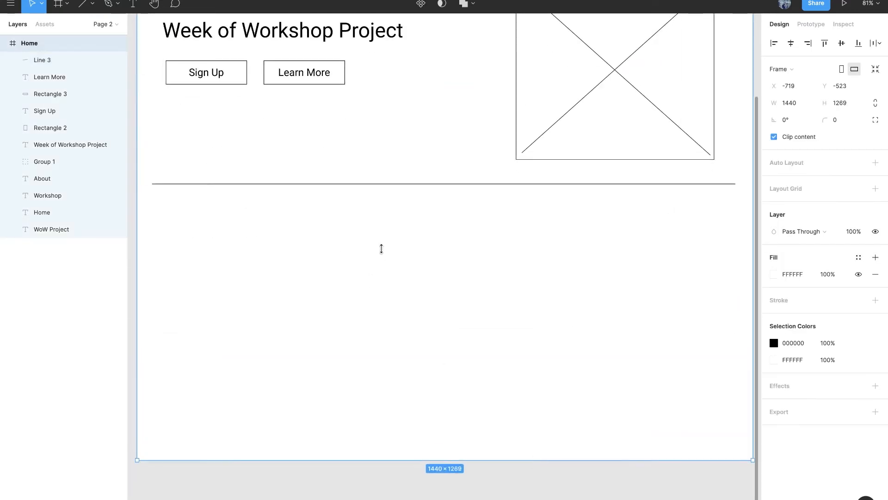
# Step: Duplicate the "Week of Workshop Project" heading and move the copy below the divider line
pyautogui.click(363, 32)
pyautogui.hotkey('ctrl', 'd')
pyautogui.scroll(1, 393, 198)
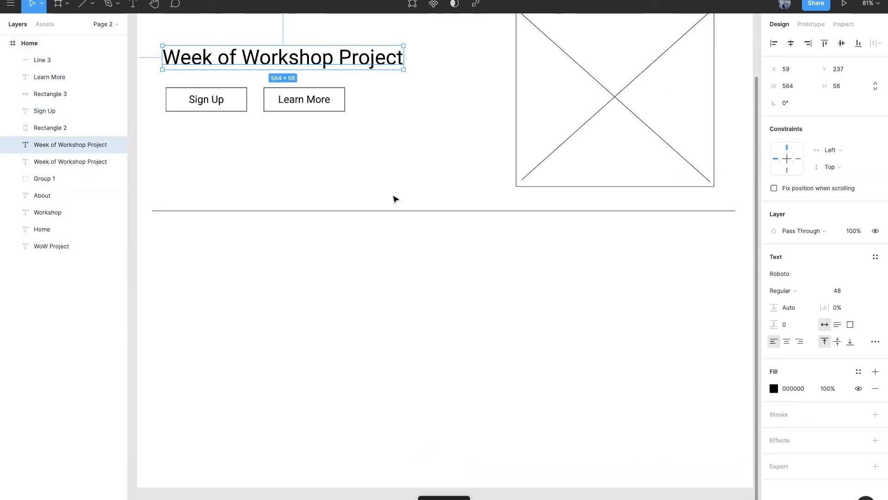
pyautogui.moveTo(331, 32); pyautogui.dragTo(471, 269)
pyautogui.press('Escape')
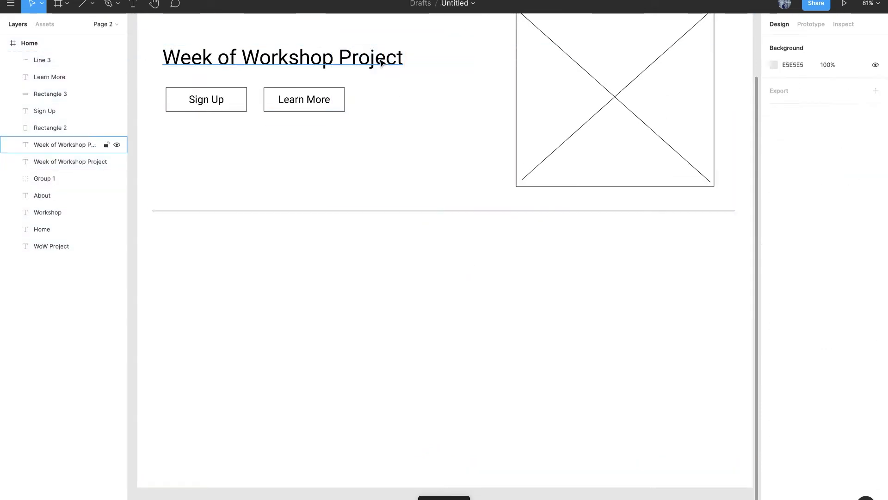
pyautogui.click(354, 58)
pyautogui.moveTo(355, 57); pyautogui.dragTo(499, 254)
# Step: Change the copied heading's text to "Past Workshops" and center it horizontally below the divider line
pyautogui.doubleClick(470, 250)
pyautogui.write('Pas')
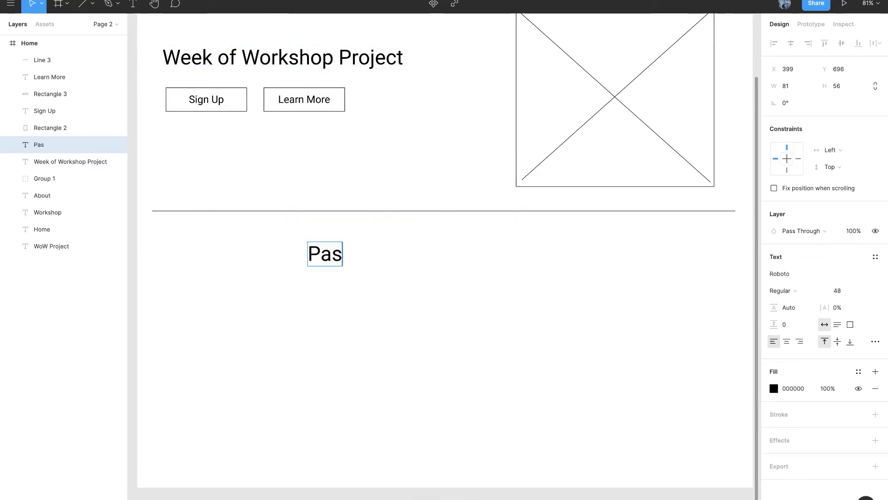
pyautogui.write('t Workshop')
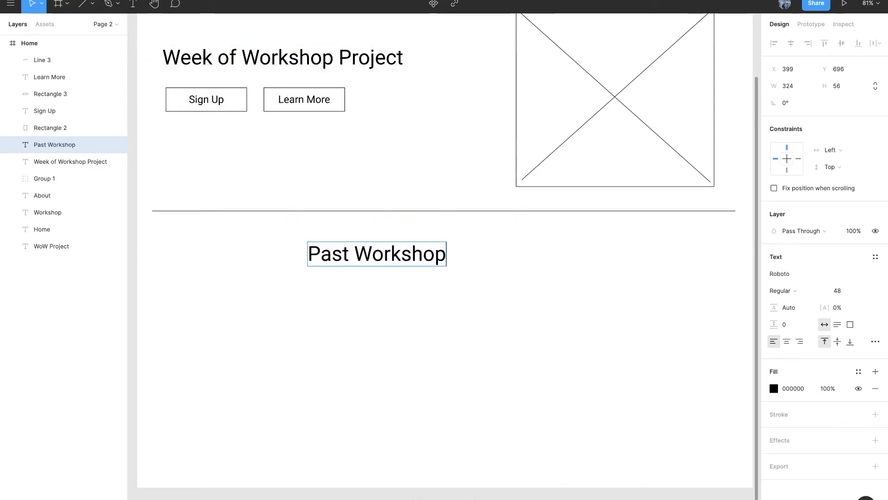
pyautogui.write('s')
pyautogui.press('Escape')
pyautogui.moveTo(421, 257); pyautogui.dragTo(476, 247)
pyautogui.press('Escape')
# Step: Duplicate the image placeholder group twice and place the copies side by side, centered below the "Past Workshops" heading
pyautogui.click(616, 87)
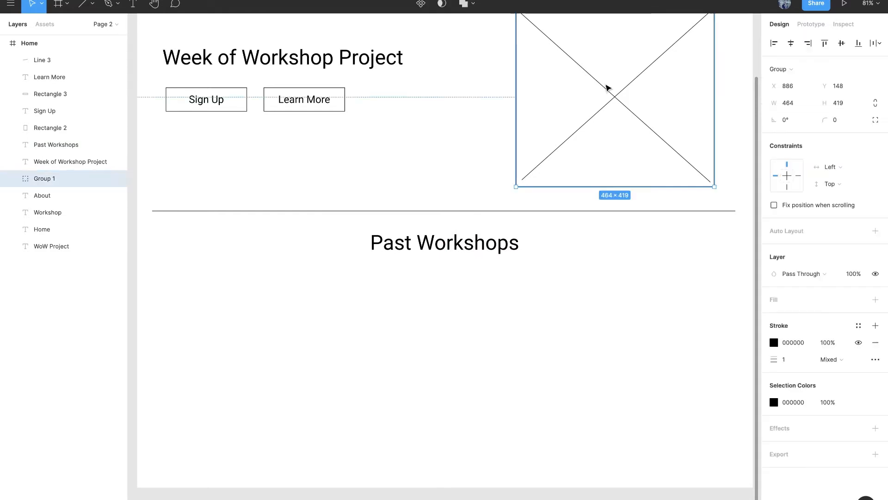
pyautogui.press('Escape')
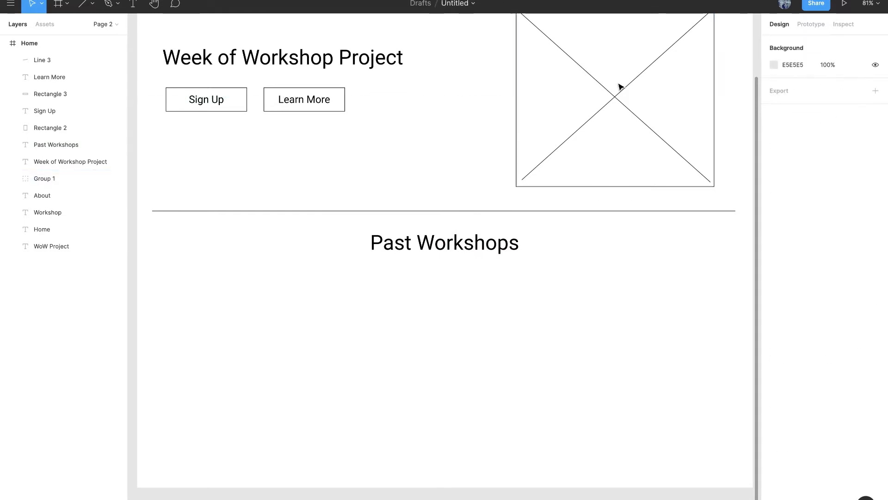
pyautogui.click(620, 87)
pyautogui.hotkey('ctrl', 'd')
pyautogui.moveTo(591, 123); pyautogui.dragTo(531, 356)
pyautogui.hotkey('ctrl', 'd')
pyautogui.moveTo(323, 351); pyautogui.dragTo(348, 351)
pyautogui.moveTo(519, 346); pyautogui.dragTo(534, 345)
pyautogui.click(660, 240)
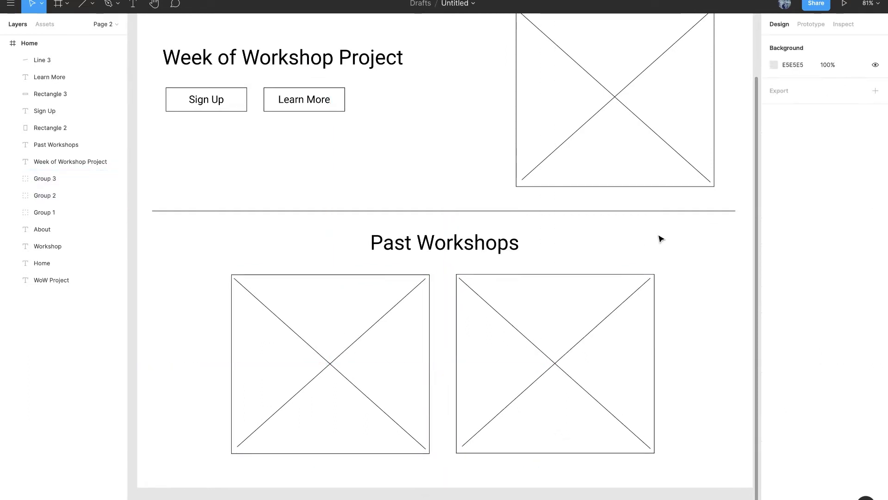
# Step: Duplicate the whole Home frame and rename the copy "Workshop"
pyautogui.scroll(-5, 660, 240)
pyautogui.scroll(2, 660, 239)
pyautogui.click(159, 75)
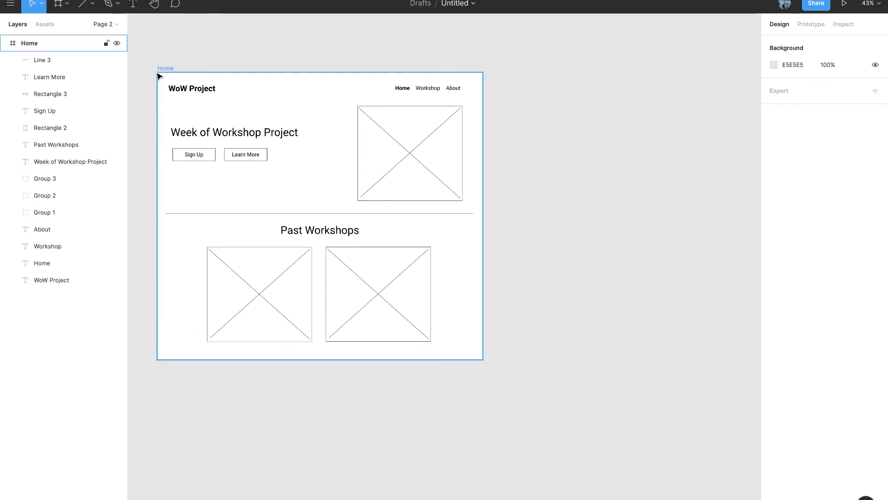
pyautogui.click(169, 69)
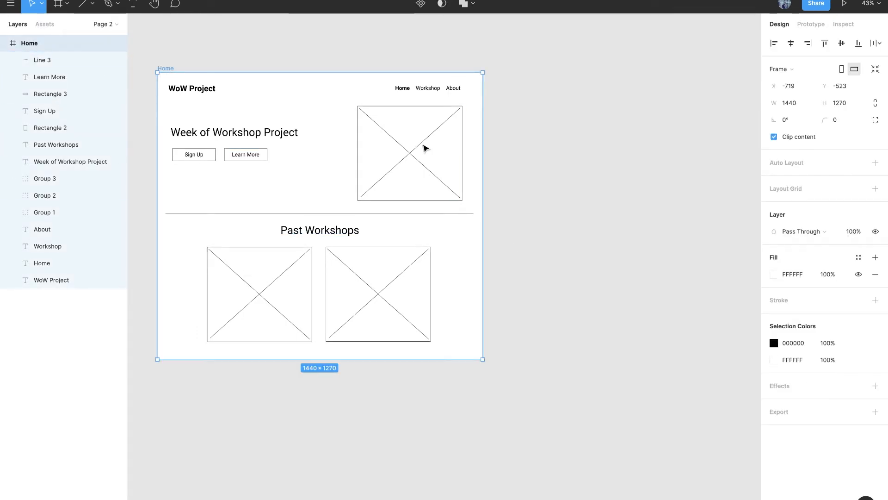
pyautogui.hotkey('ctrl', 'd')
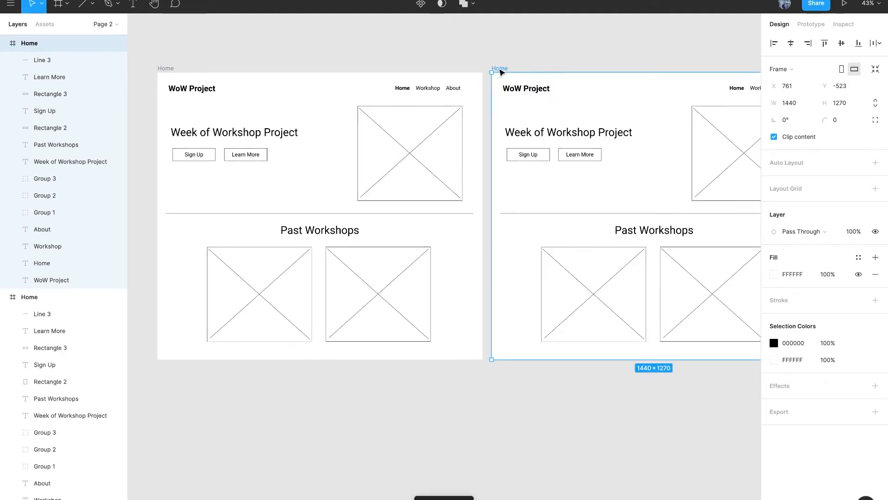
pyautogui.hotkey('ctrl', 'r')
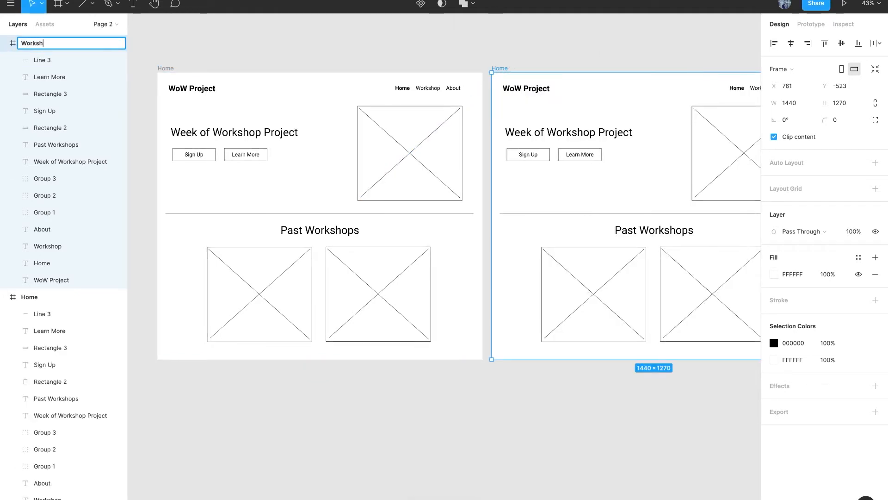
pyautogui.hscroll(5, 499, 65)
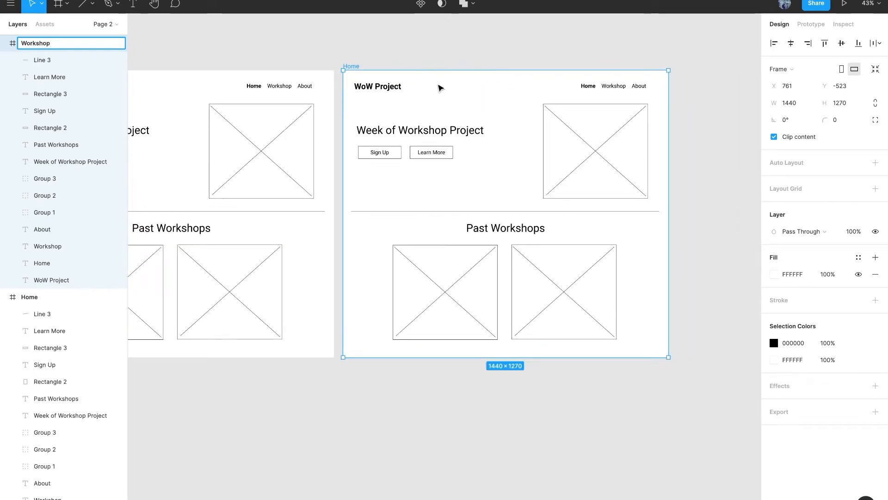
pyautogui.click(643, 50)
# Step: In the Workshop frame, set the "Workshop" navigation label's font weight to Black and the "Home" label's to Regular
pyautogui.click(609, 88)
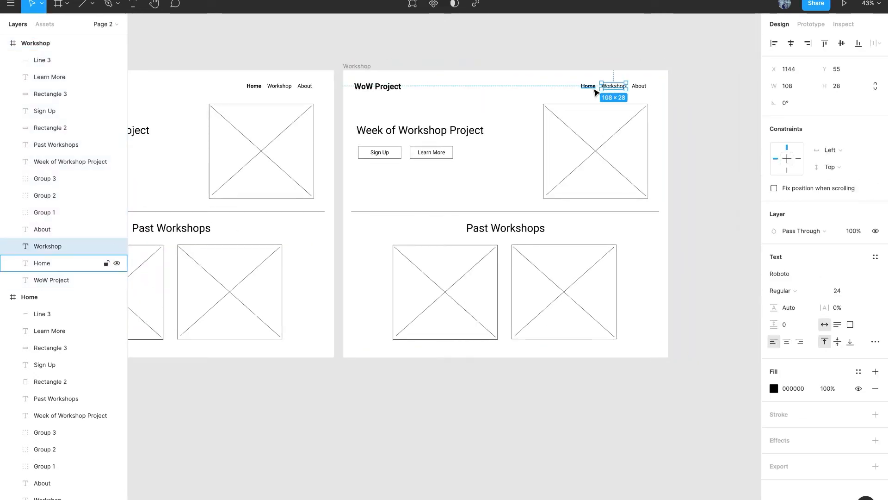
pyautogui.click(801, 291)
pyautogui.click(802, 323)
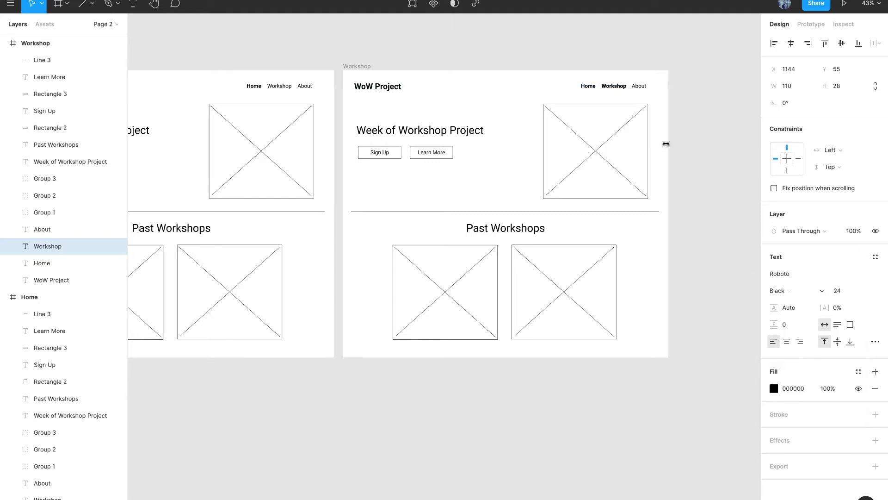
pyautogui.press('Tab')
pyautogui.click(803, 290)
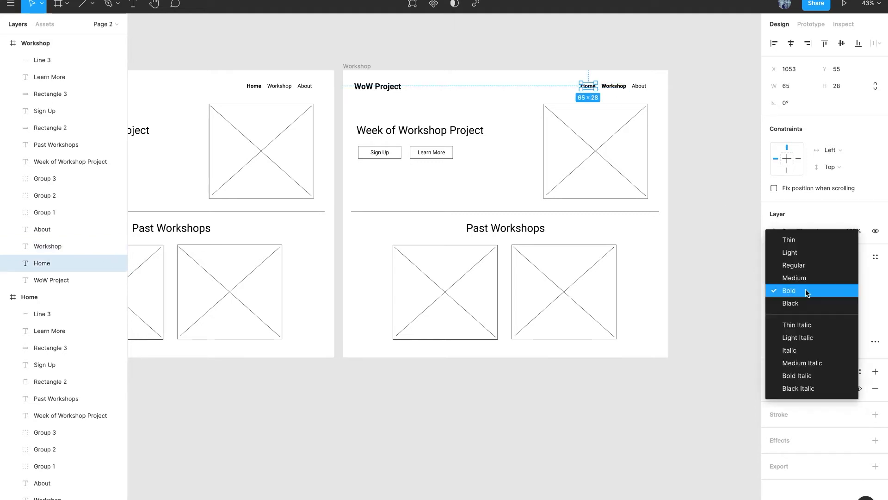
pyautogui.click(810, 263)
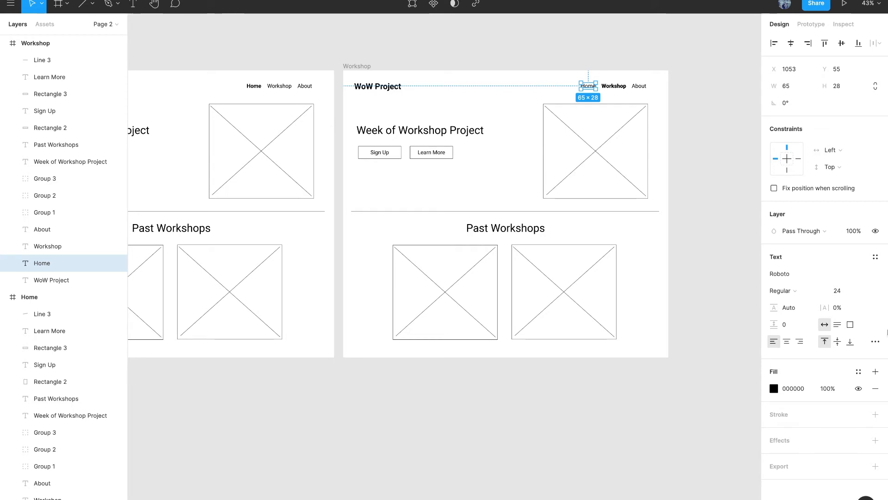
# Step: In the Workshop frame, delete the "Learn More" text with its button rectangle, and the rectangle around "Sign Up"
pyautogui.click(433, 151)
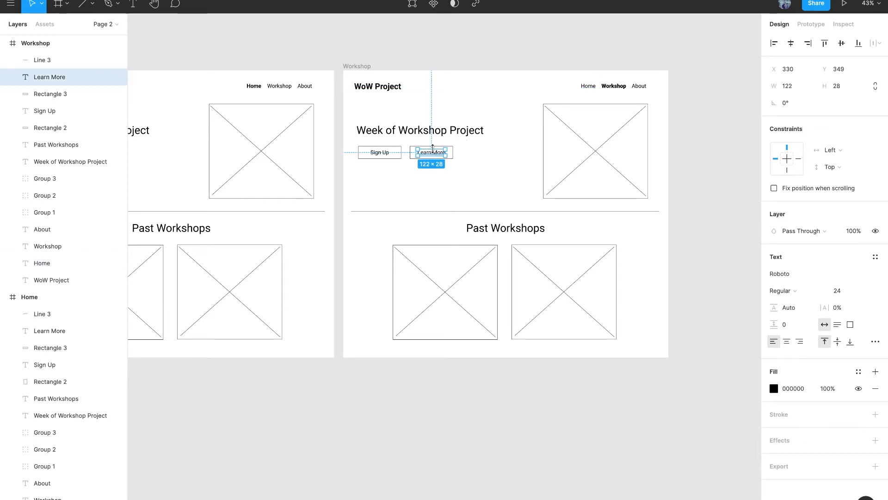
pyautogui.press('Delete')
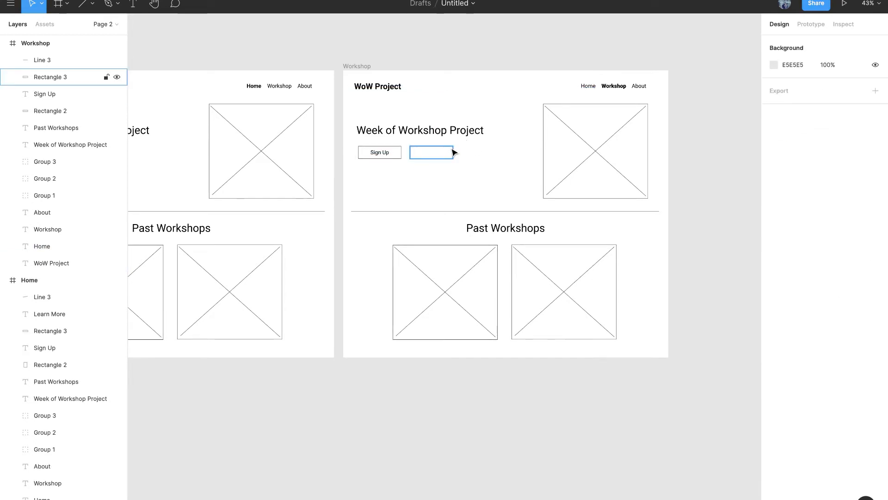
pyautogui.click(451, 153)
pyautogui.press('Delete')
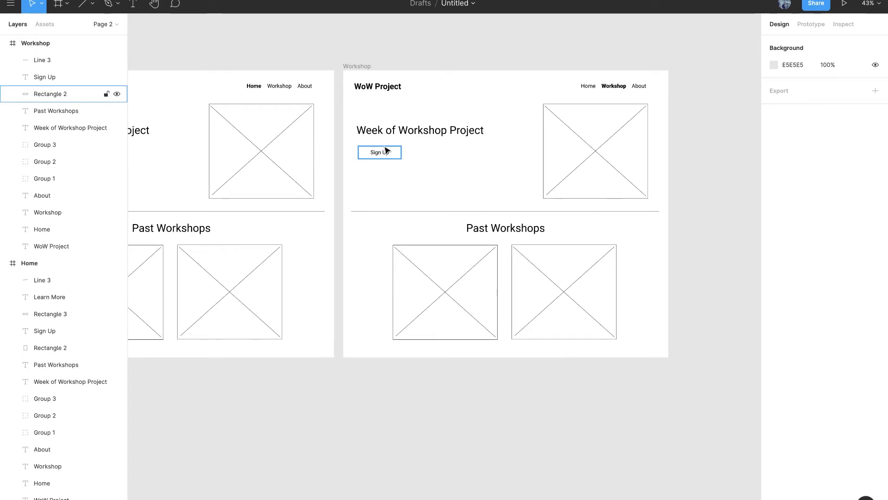
pyautogui.click(386, 151)
pyautogui.press('Delete')
# Step: Move the "Sign Up" text down onto the divider line in the Workshop frame
pyautogui.click(381, 155)
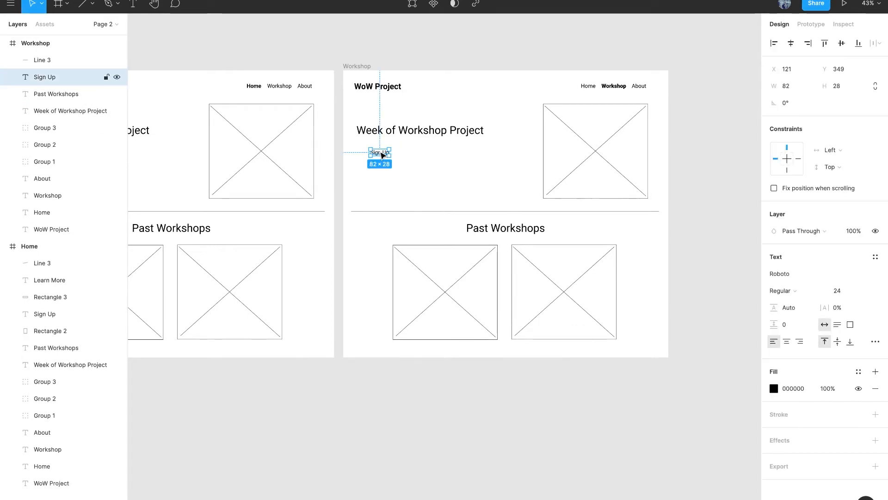
pyautogui.moveTo(382, 155); pyautogui.dragTo(403, 213)
pyautogui.click(531, 140)
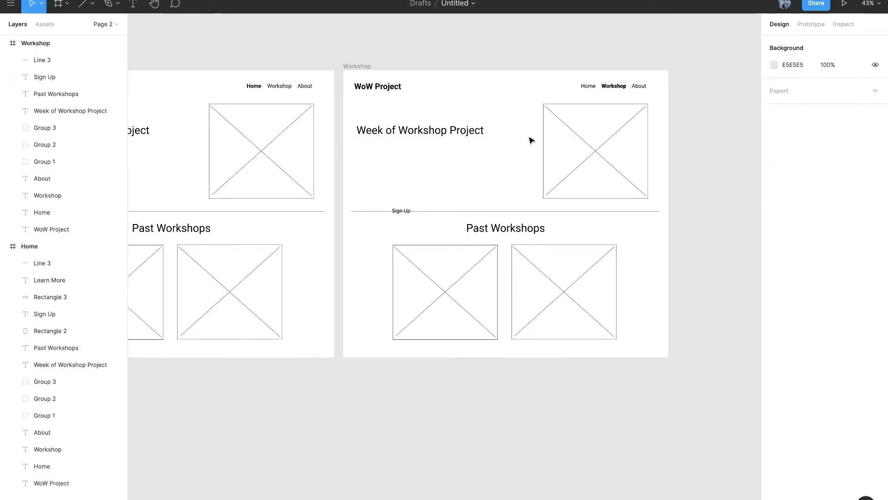
# Step: Move the Workshop frame's upper image placeholder to the horizontal center and shrink it to about 357 × 322
pyautogui.moveTo(530, 139); pyautogui.dragTo(479, 139)
pyautogui.moveTo(558, 137); pyautogui.dragTo(478, 141)
pyautogui.moveTo(553, 103); pyautogui.dragTo(530, 128)
pyautogui.moveTo(509, 160); pyautogui.dragTo(516, 149)
# Step: Move the "Week of Workshop Project" heading centered below the image placeholder and change its text to "Workshop Title"
pyautogui.click(426, 140)
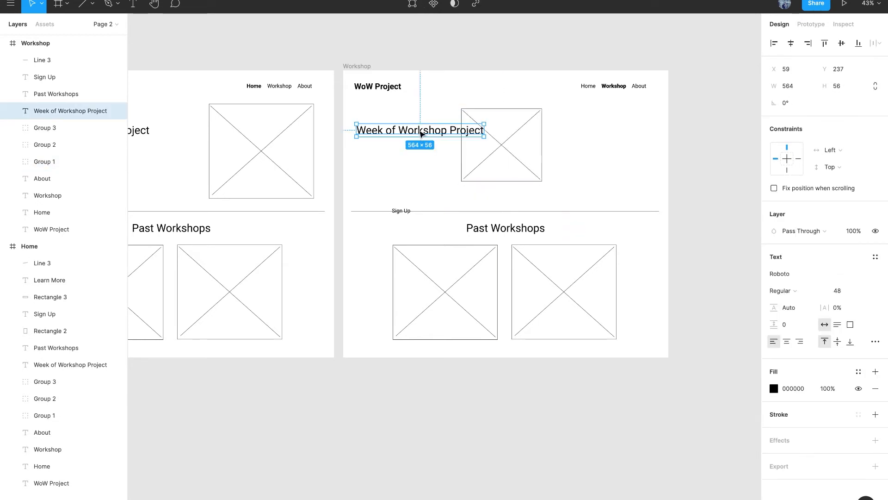
pyautogui.moveTo(427, 140); pyautogui.dragTo(514, 202)
pyautogui.doubleClick(506, 192)
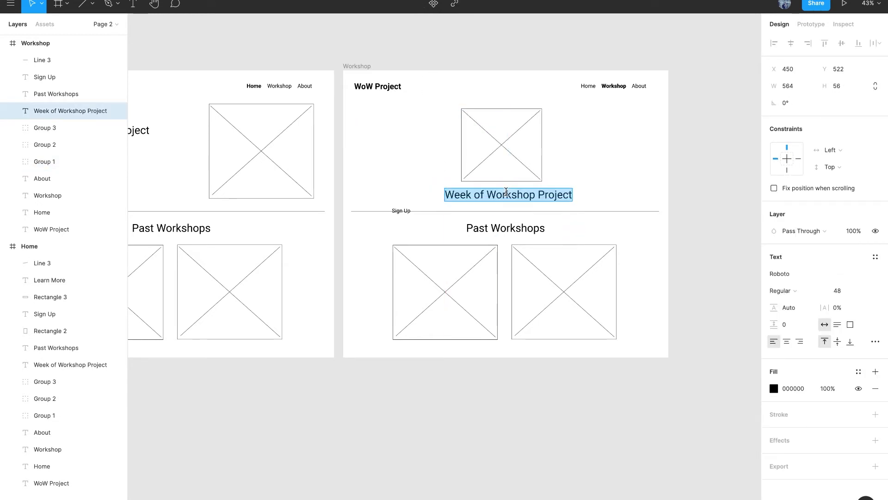
pyautogui.write('Workshop Title')
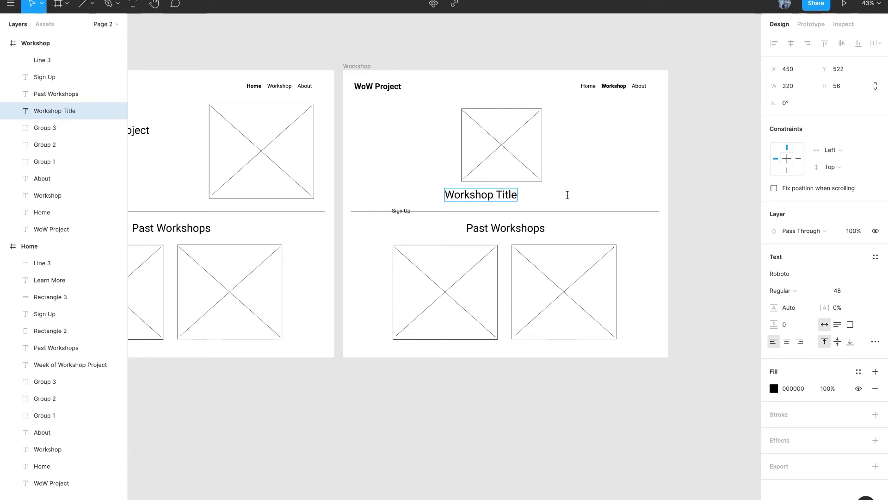
pyautogui.moveTo(510, 197); pyautogui.dragTo(535, 198)
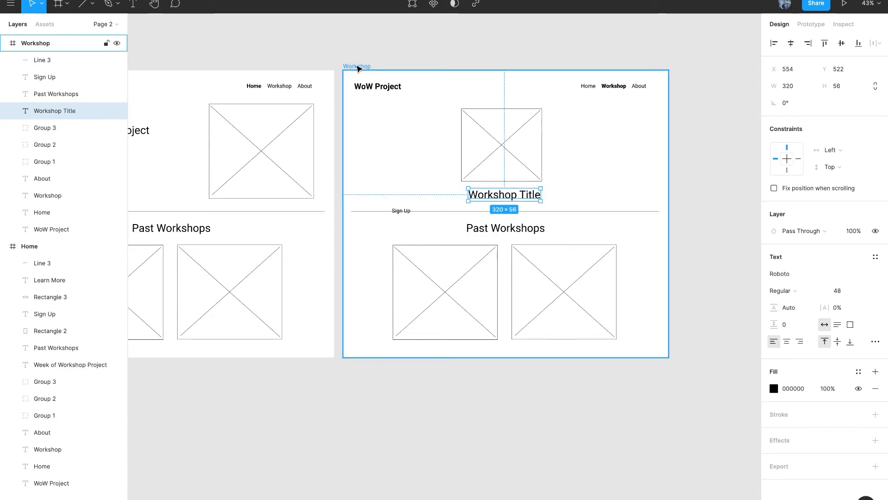
# Step: Extend the Workshop frame's height to about 2695 and move the "Sign Up" text beside the "Past Workshops" heading
pyautogui.click(357, 67)
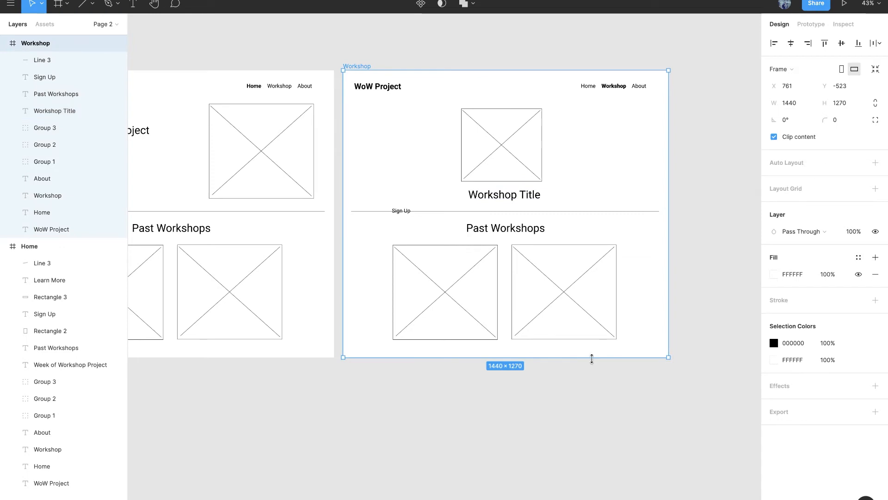
pyautogui.moveTo(591, 357); pyautogui.dragTo(578, 499)
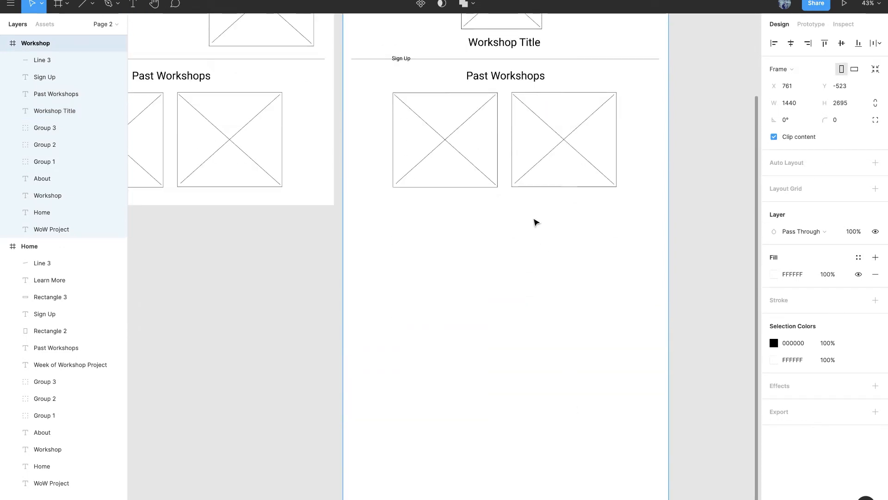
pyautogui.scroll(3, 536, 223)
pyautogui.click(400, 132)
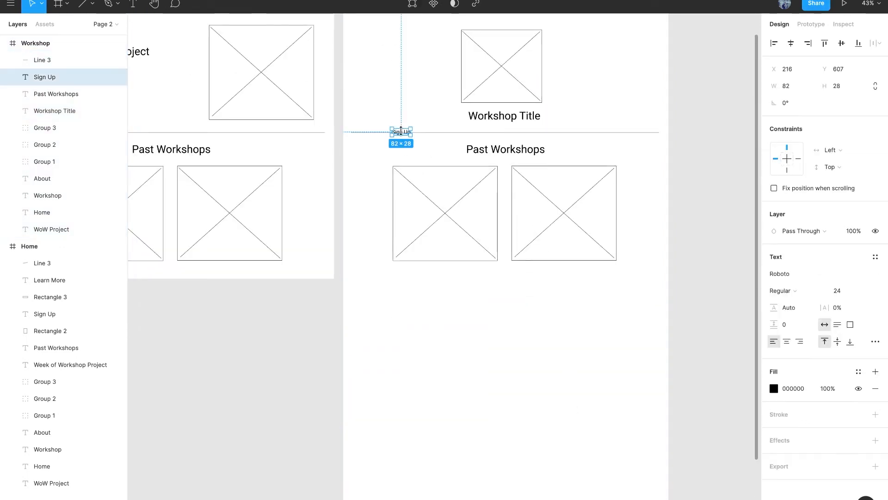
pyautogui.moveTo(401, 131); pyautogui.dragTo(583, 157)
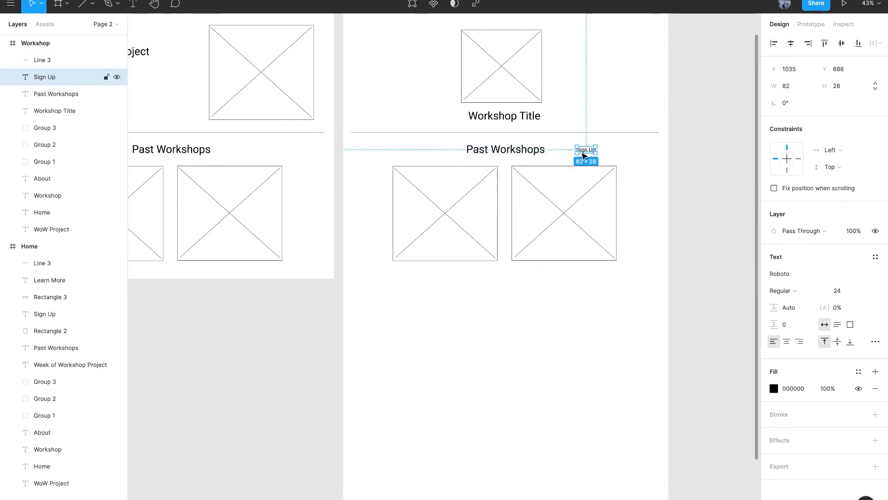
# Step: Move the "Past Workshops" heading together with its two image placeholders well down the Workshop frame, leaving space below the divider line
pyautogui.click(488, 154)
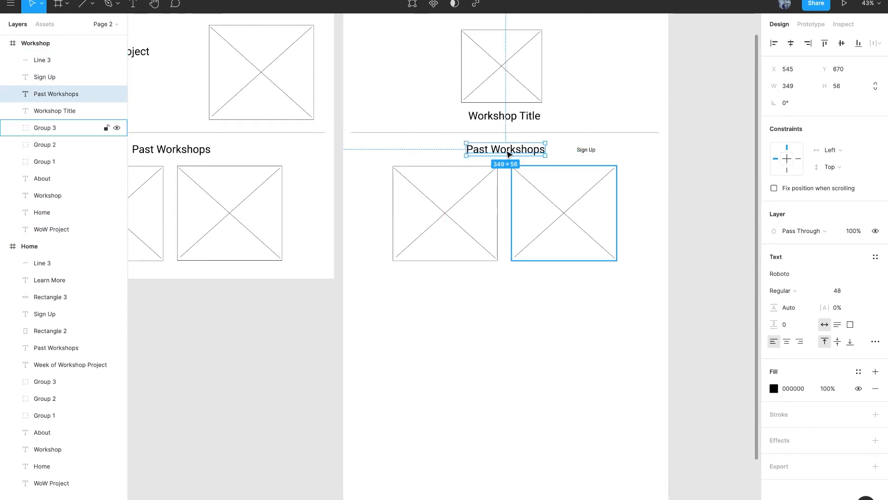
pyautogui.keyDown('shift'); pyautogui.click(544, 194); pyautogui.keyUp('shift')
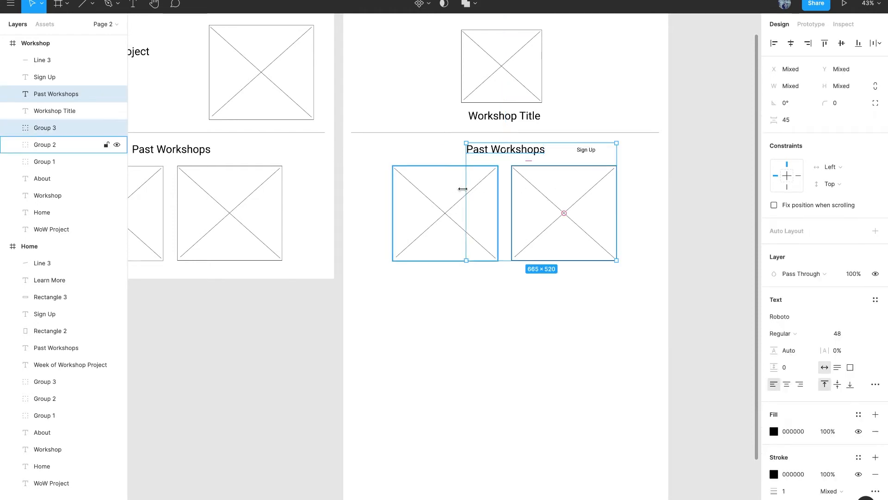
pyautogui.keyDown('shift'); pyautogui.click(460, 204); pyautogui.keyUp('shift')
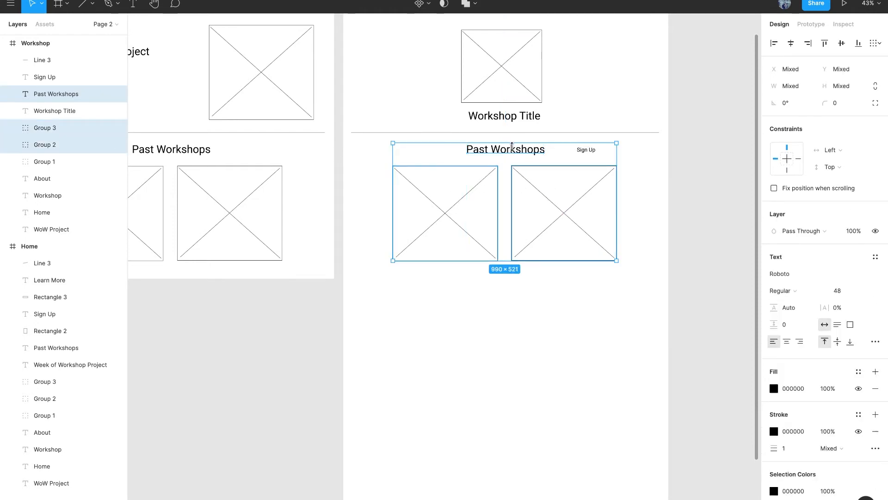
pyautogui.moveTo(514, 152); pyautogui.dragTo(511, 301)
pyautogui.scroll(-5, 501, 376)
pyautogui.scroll(5, 549, 198)
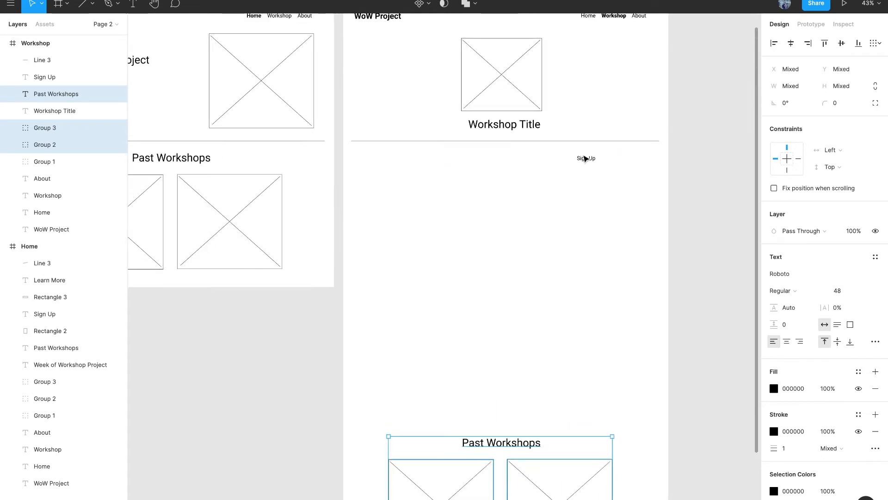
# Step: Duplicate the upper image placeholder below the divider line, enlarge the copy to about 415 × 375, and place the "Sign Up" text beside it
pyautogui.moveTo(585, 159); pyautogui.dragTo(581, 168)
pyautogui.click(525, 95)
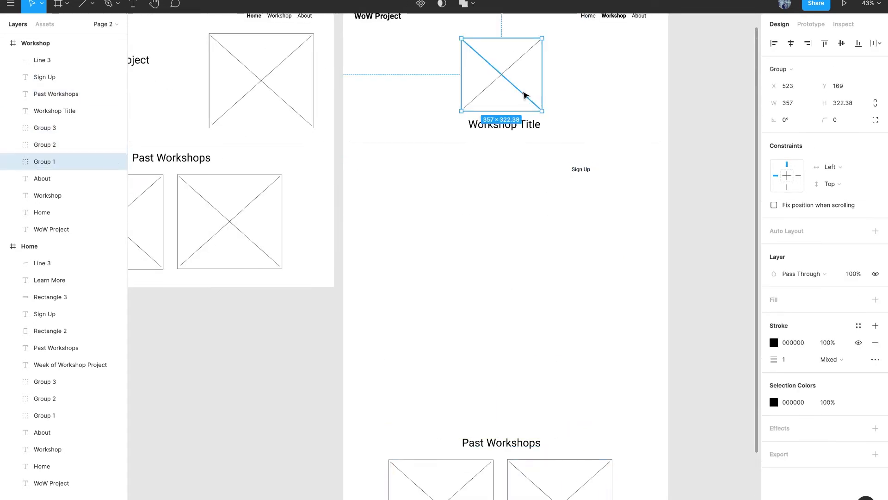
pyautogui.keyDown('alt'); pyautogui.moveTo(525, 94); pyautogui.dragTo(420, 201); pyautogui.keyUp('alt')
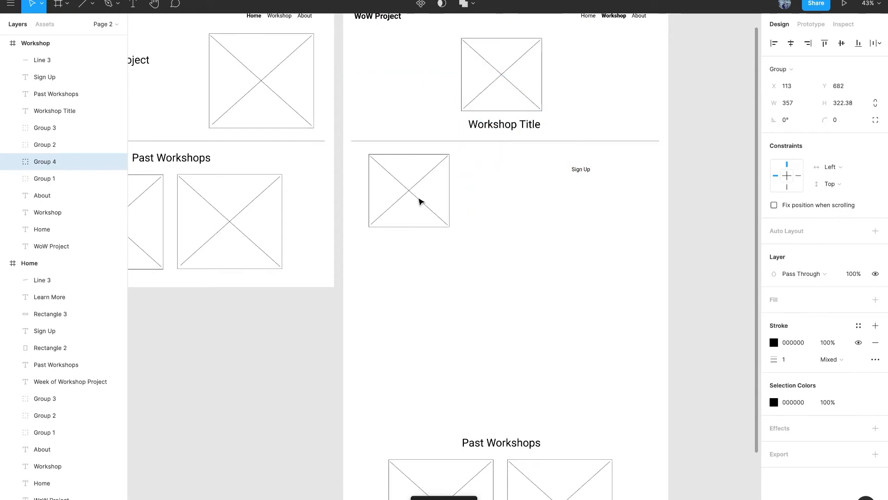
pyautogui.keyDown('shift'); pyautogui.moveTo(449, 227); pyautogui.dragTo(463, 239); pyautogui.keyUp('shift')
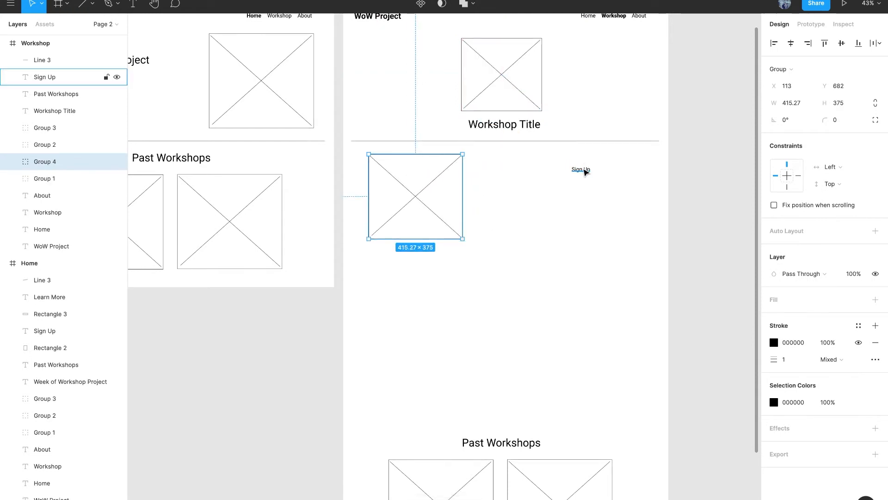
pyautogui.moveTo(585, 171); pyautogui.dragTo(506, 165)
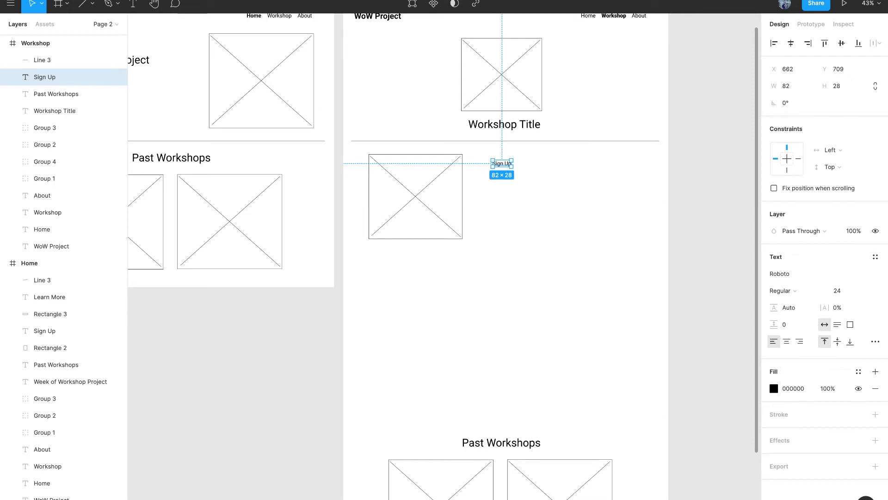
# Step: Set the Lorem ipsum plugin to 7 sentences, but auto-generate frame-fitting filler text for the "Sign Up" text layer
pyautogui.click(270, 0)
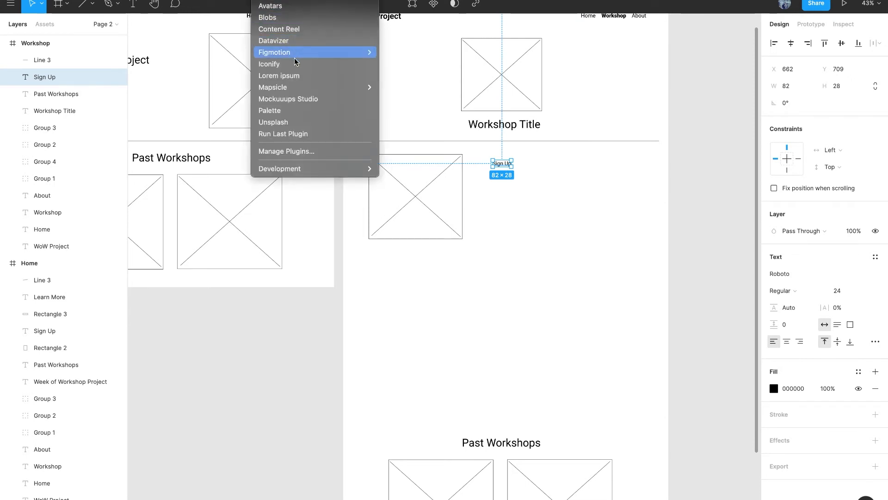
pyautogui.click(301, 76)
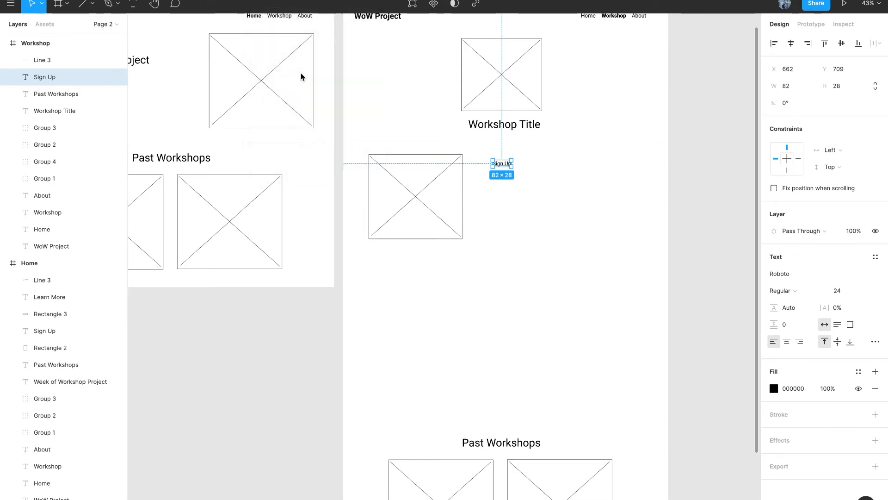
pyautogui.moveTo(387, 230); pyautogui.dragTo(311, 133)
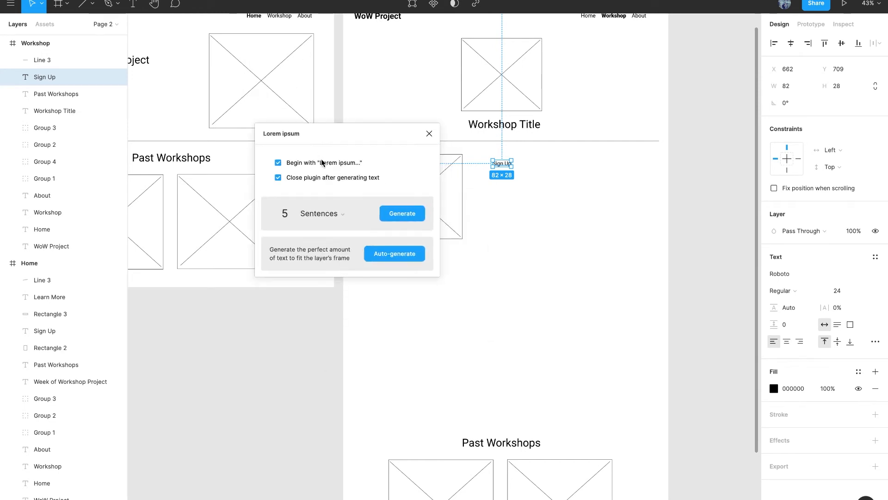
pyautogui.click(348, 215)
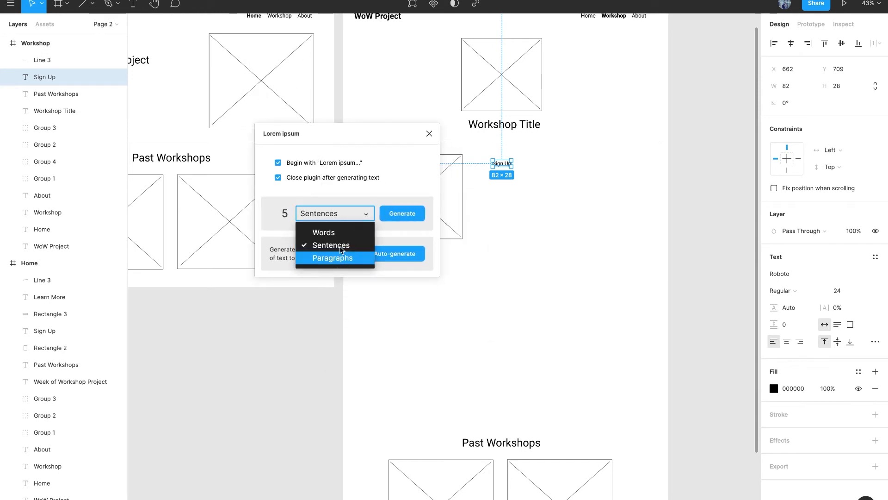
pyautogui.click(343, 240)
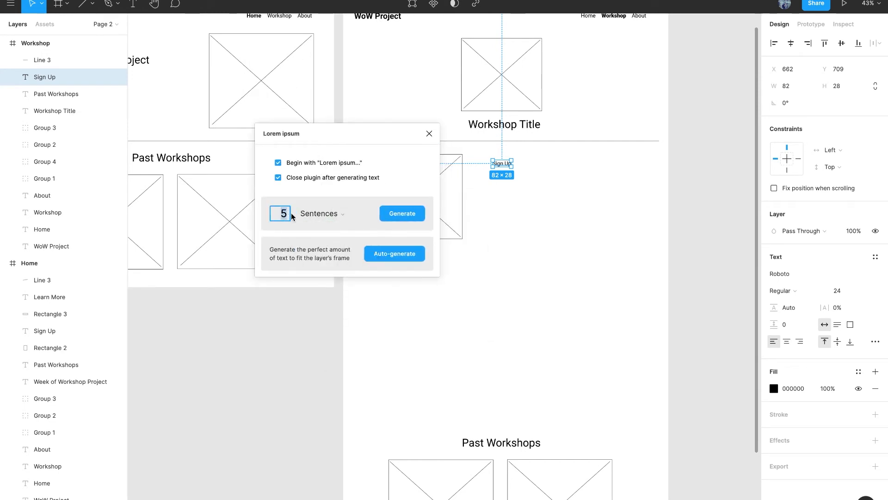
pyautogui.click(366, 215)
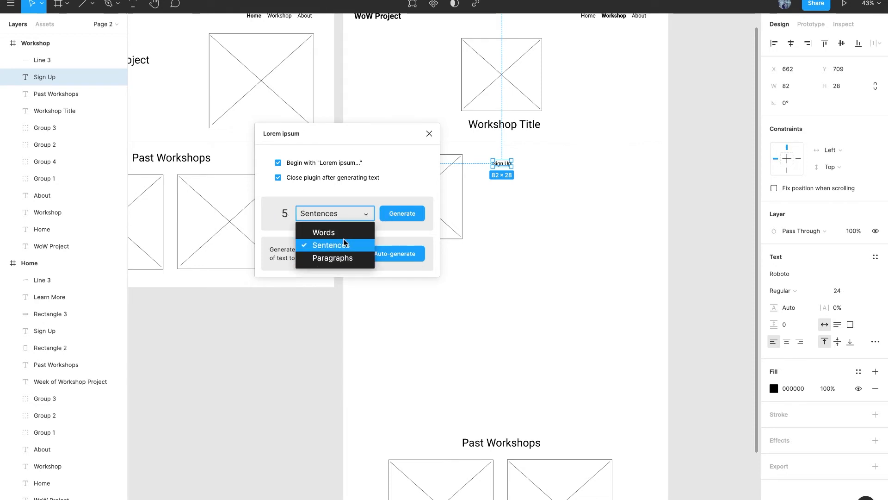
pyautogui.click(344, 240)
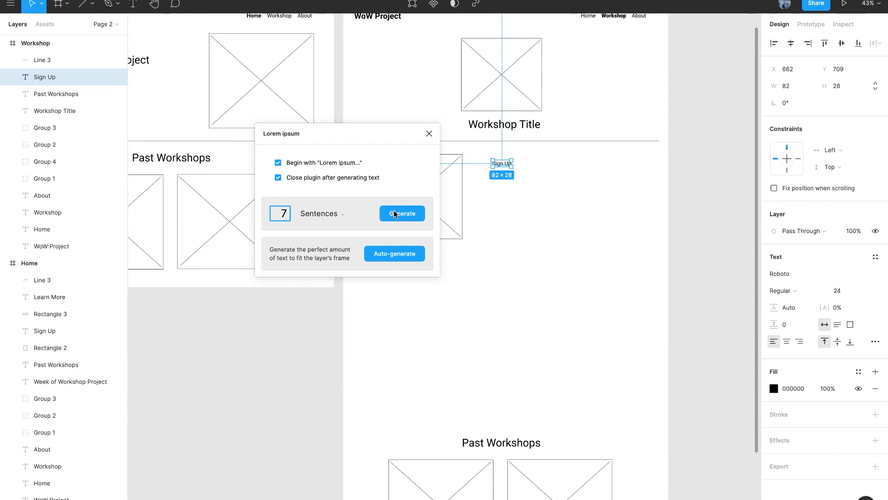
pyautogui.click(393, 255)
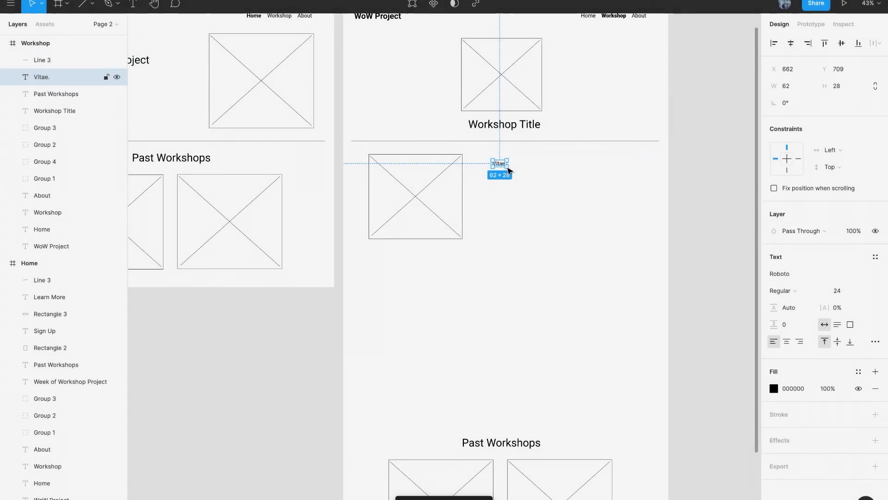
# Step: Move the "Vitae." text closer to the placeholder and replace it with 7 generated Lorem ipsum sentences
pyautogui.moveTo(509, 171)
pyautogui.mouseDown()
pyautogui.moveTo(563, 214)
pyautogui.moveTo(496, 164)
pyautogui.mouseUp()
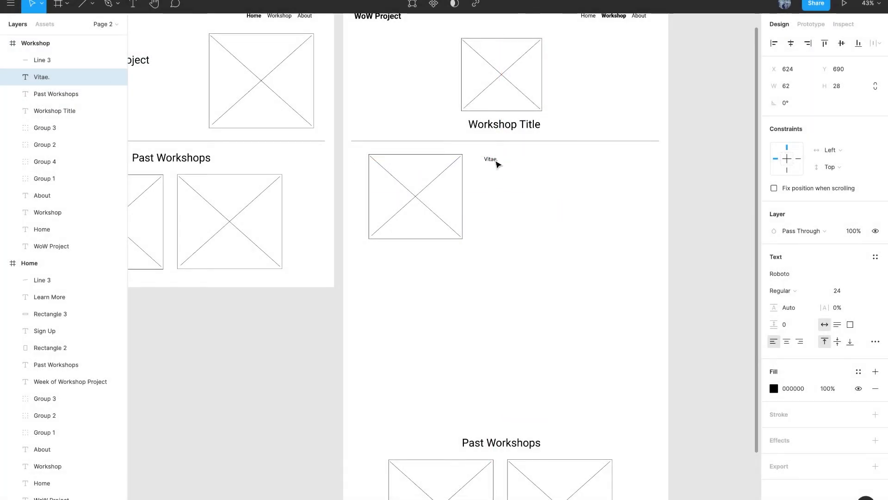
pyautogui.click(262, 0)
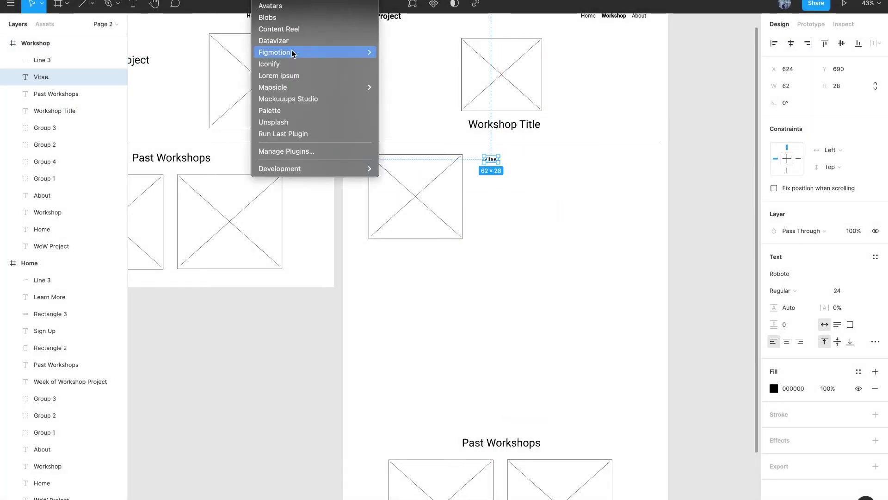
pyautogui.click(307, 75)
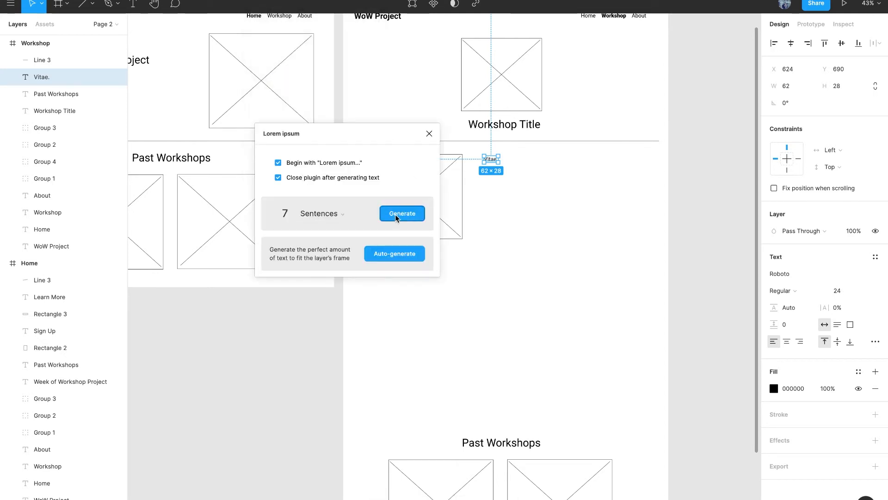
pyautogui.click(396, 214)
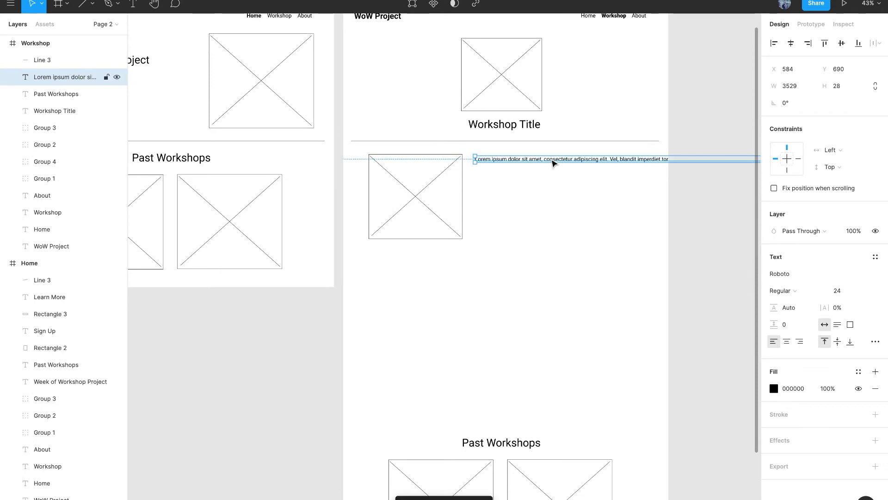
# Step: Shift the Lorem ipsum text slightly toward the placeholder and narrow its text box to a width of about 237
pyautogui.moveTo(540, 165); pyautogui.dragTo(537, 164)
pyautogui.hscroll(17, 539, 164)
pyautogui.hscroll(-1, 539, 164)
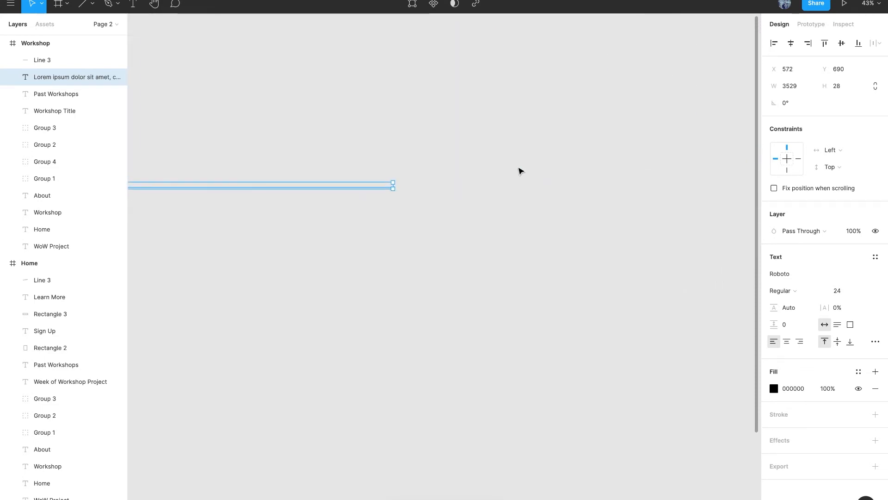
pyautogui.moveTo(393, 187); pyautogui.dragTo(80, 181)
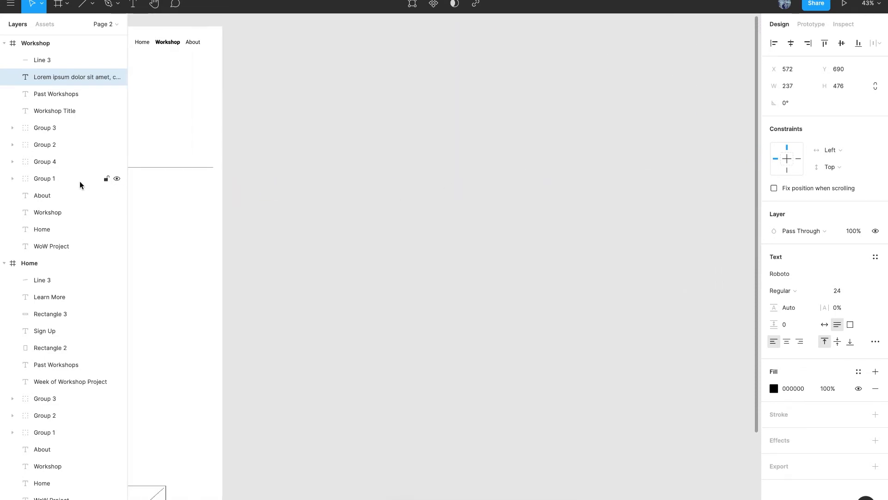
# Step: Widen the Lorem ipsum text box to about 546, away from the image placeholder, and place a copy of the placeholder diagonally below
pyautogui.hscroll(-5, 222, 262)
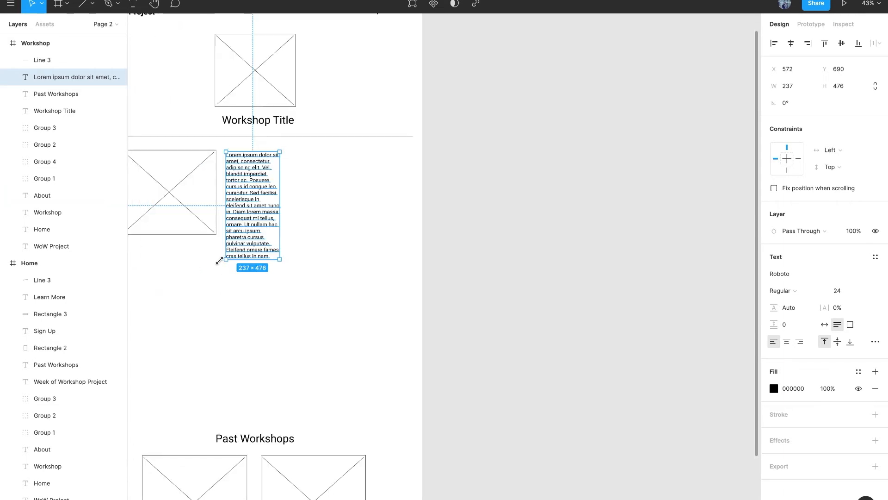
pyautogui.moveTo(280, 182); pyautogui.dragTo(308, 173)
pyautogui.click(203, 181)
pyautogui.doubleClick(198, 178)
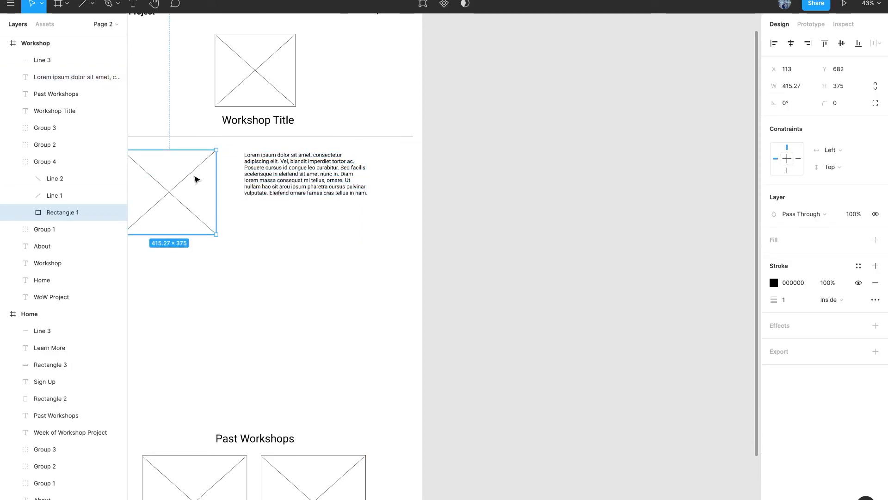
pyautogui.moveTo(195, 177); pyautogui.dragTo(198, 176)
pyautogui.click(284, 220)
pyautogui.hscroll(-5, 283, 220)
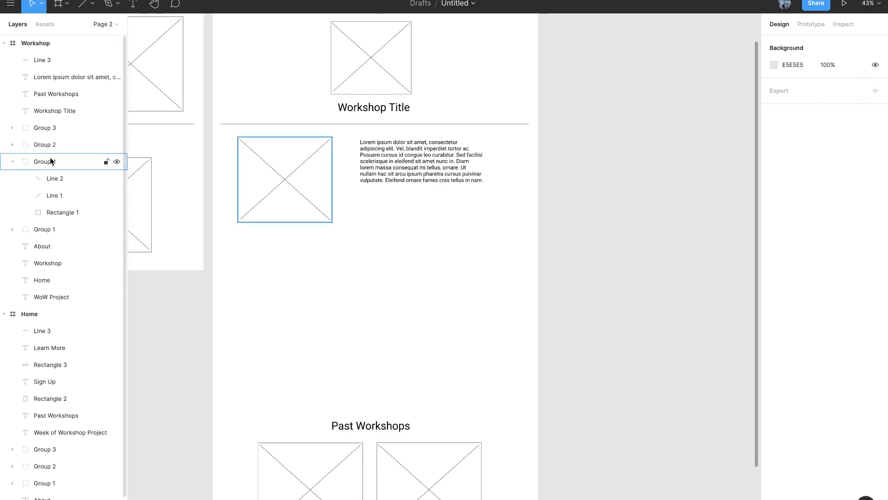
pyautogui.moveTo(271, 159); pyautogui.dragTo(440, 266)
# Step: Resize the Lorem ipsum text box to about 397 × 346 and nudge the image placeholder beside it closer
pyautogui.click(418, 148)
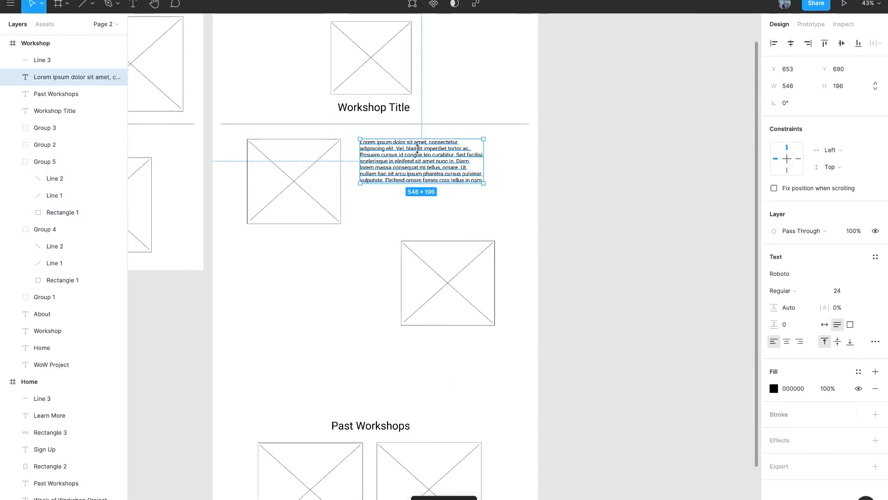
pyautogui.moveTo(432, 184); pyautogui.dragTo(431, 217)
pyautogui.moveTo(483, 178); pyautogui.dragTo(446, 171)
pyautogui.click(307, 173)
pyautogui.moveTo(307, 175); pyautogui.dragTo(310, 173)
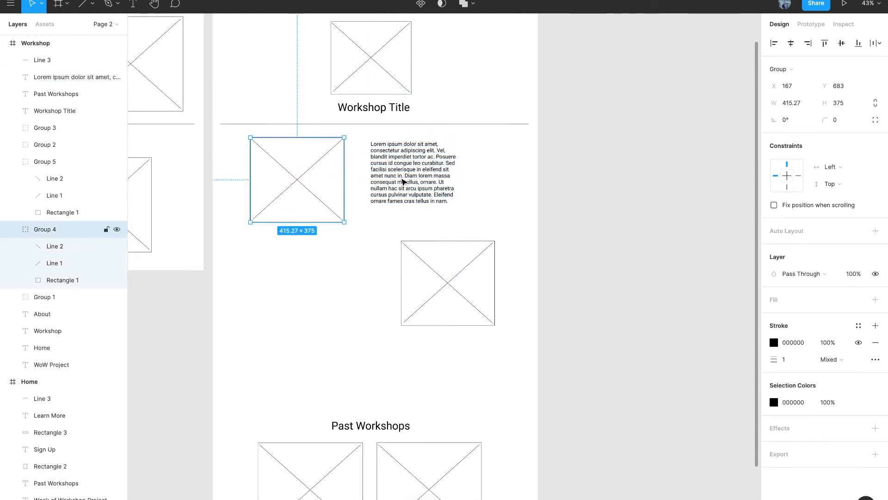
# Step: Duplicate the Lorem ipsum text beside the lower image placeholder and right-align the copy
pyautogui.moveTo(412, 178); pyautogui.dragTo(325, 290)
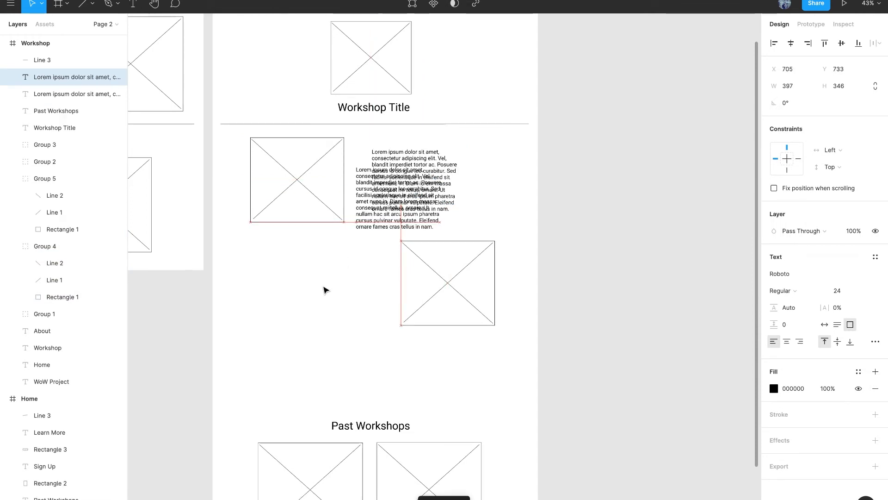
pyautogui.moveTo(382, 204); pyautogui.dragTo(345, 282)
pyautogui.click(802, 340)
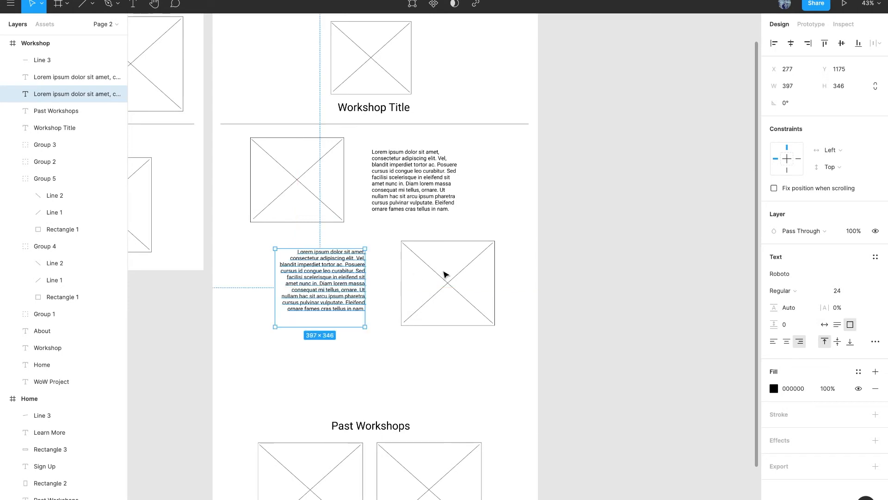
# Step: Widen the lower image placeholder toward its text to about 498 × 375 and delete both of its diagonal lines
pyautogui.click(399, 280)
pyautogui.click(400, 280)
pyautogui.moveTo(399, 279); pyautogui.dragTo(382, 279)
pyautogui.click(436, 280)
pyautogui.doubleClick(435, 281)
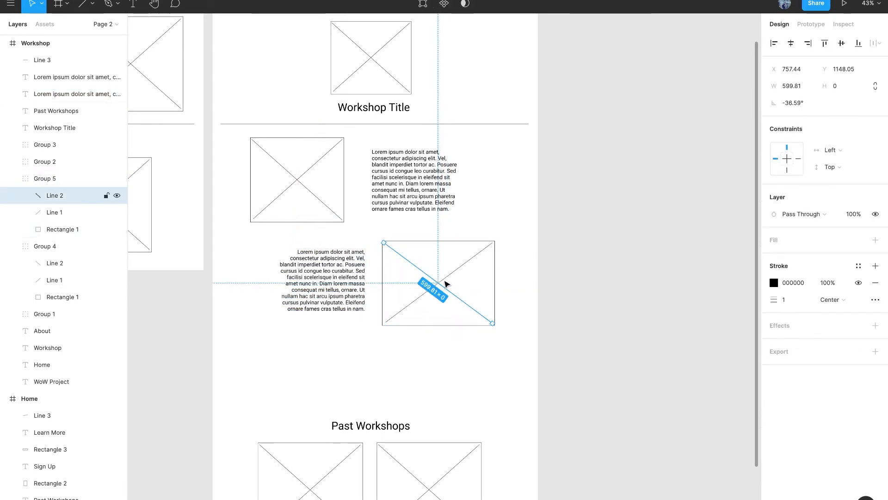
pyautogui.press('Delete')
pyautogui.click(443, 284)
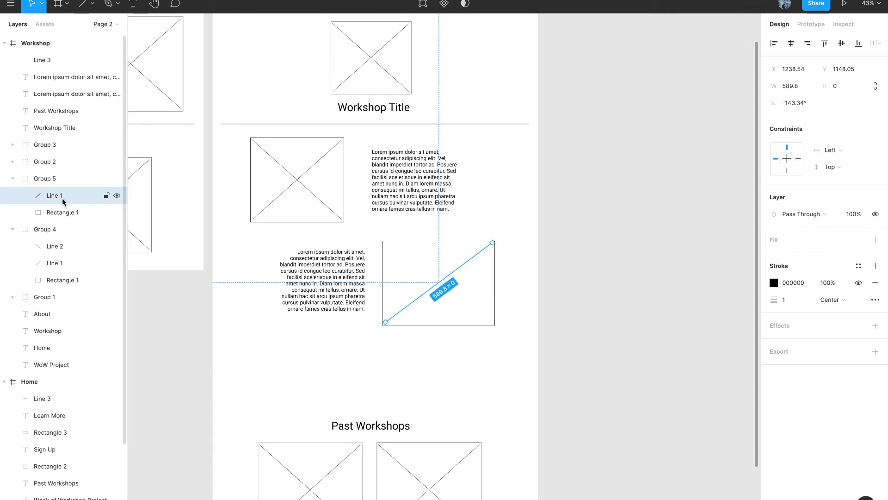
pyautogui.press('Delete')
# Step: Draw a triangle about 85 × 98 inside the empty rectangle, with no fill and a 1 px black stroke
pyautogui.click(92, 5)
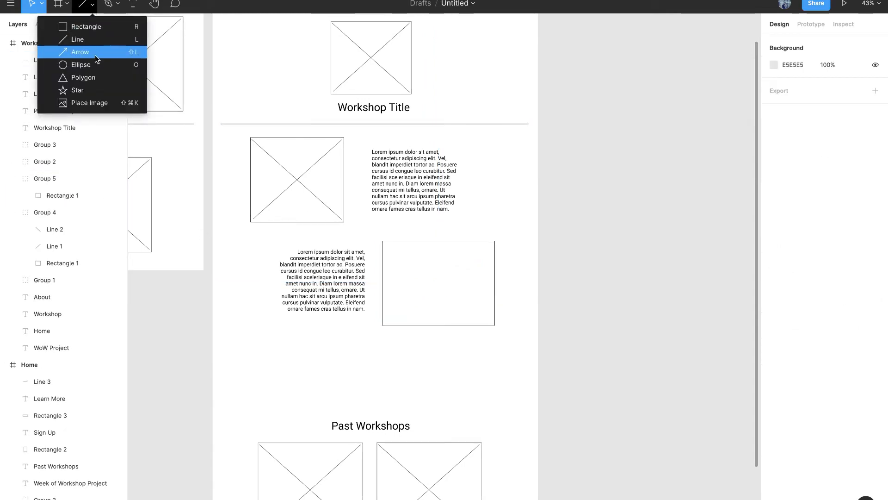
pyautogui.click(88, 78)
pyautogui.moveTo(420, 275); pyautogui.dragTo(437, 300)
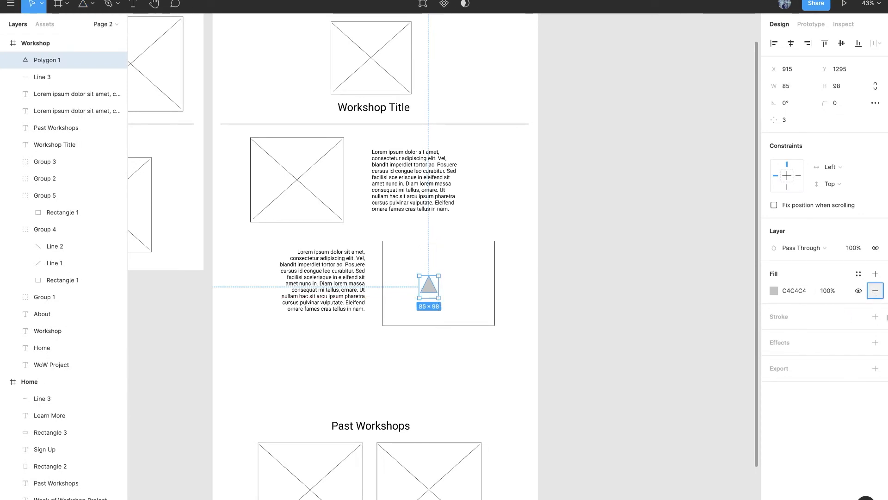
pyautogui.click(876, 291)
pyautogui.click(875, 299)
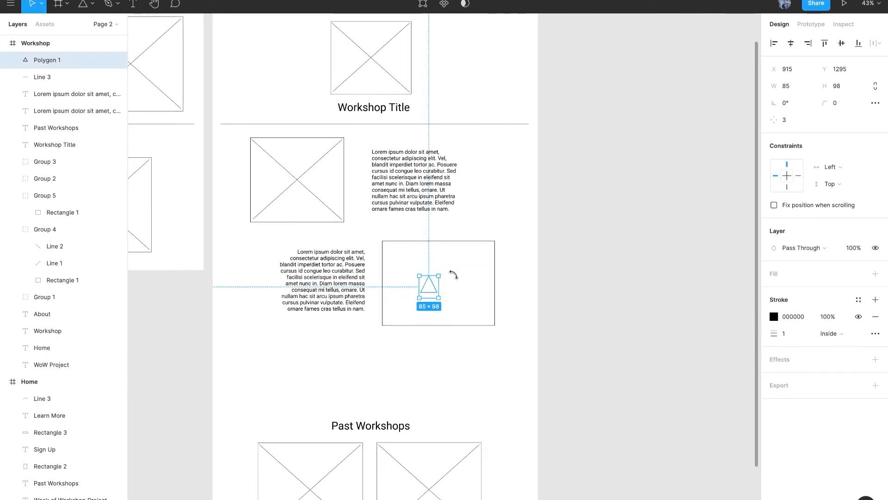
# Step: Rotate the triangle to about -88° so it points right like a play icon, and center it in the rectangle
pyautogui.moveTo(454, 274); pyautogui.dragTo(465, 312)
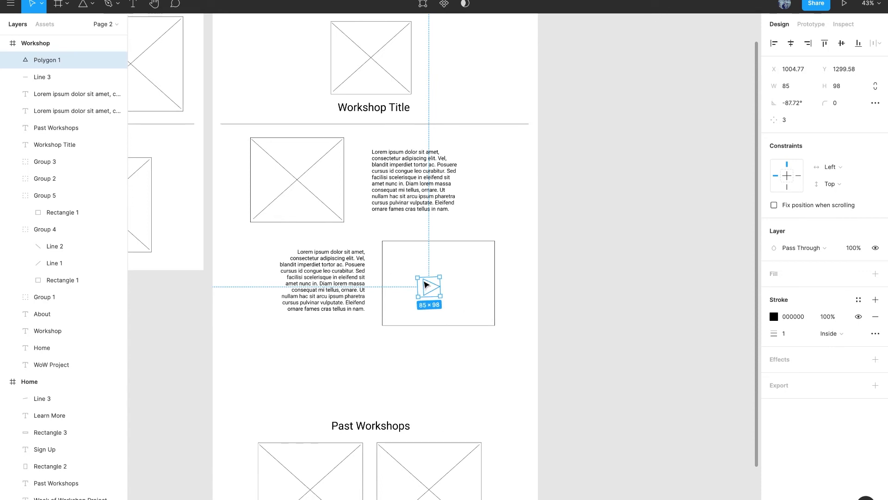
pyautogui.moveTo(426, 284); pyautogui.dragTo(438, 281)
pyautogui.click(456, 284)
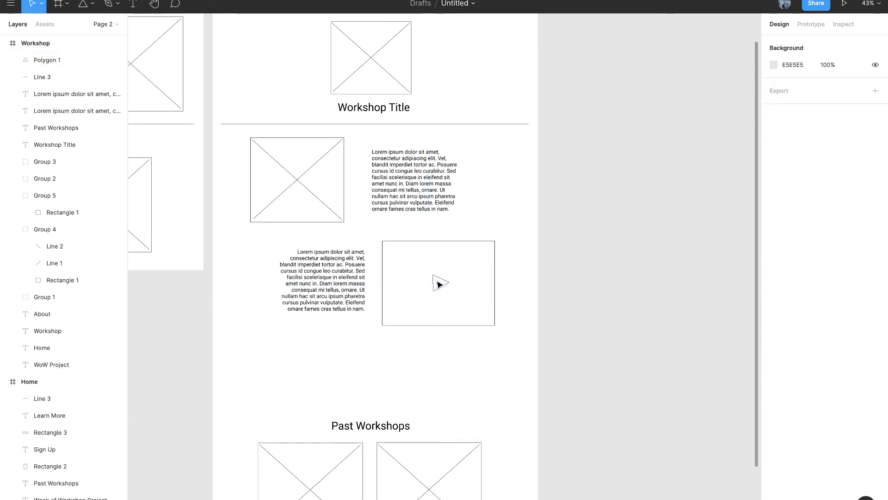
# Step: Group the play triangle with its surrounding rectangle as one video placeholder
pyautogui.click(438, 283)
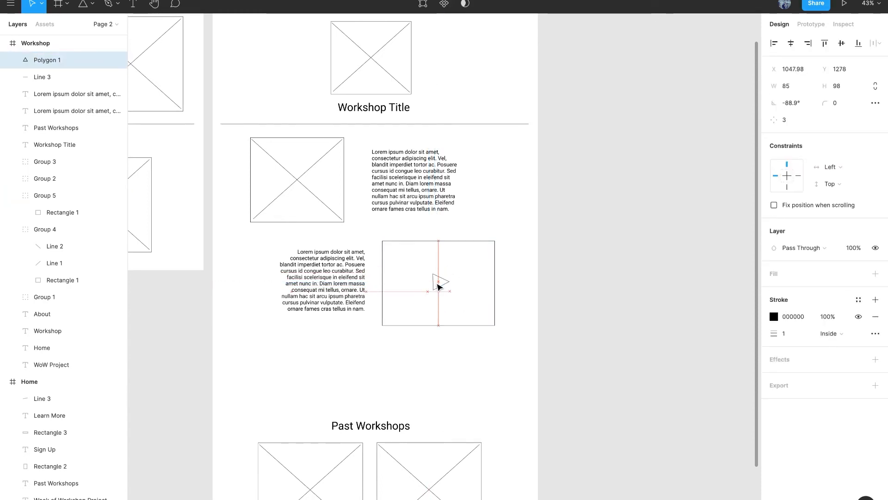
pyautogui.keyDown('shift'); pyautogui.click(400, 241); pyautogui.keyUp('shift')
pyautogui.rightClick(440, 285)
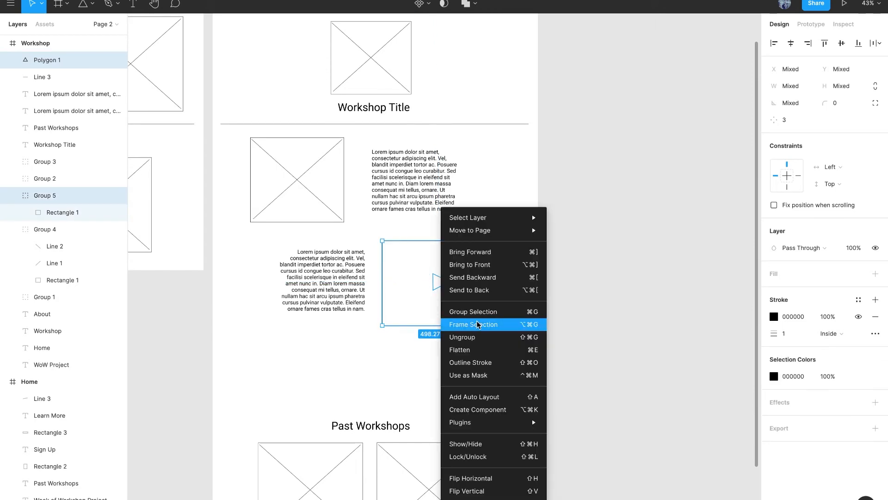
pyautogui.click(484, 313)
# Step: Move the "Past Workshops" heading on the Workshop page up slightly, away from the two image placeholders
pyautogui.scroll(-3, 443, 293)
pyautogui.click(443, 293)
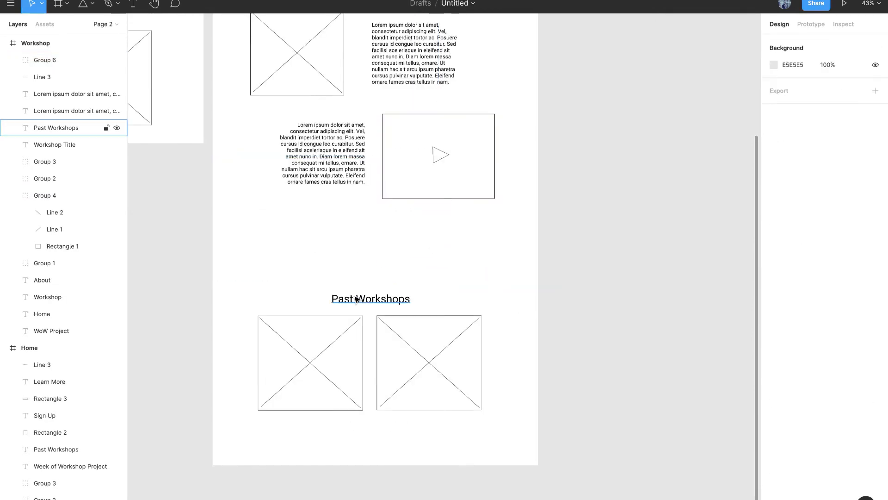
pyautogui.click(370, 299)
pyautogui.moveTo(370, 299); pyautogui.dragTo(370, 286)
# Step: Duplicate the divider line under "Workshop Title" and place the copy below the video placeholder
pyautogui.scroll(1, 372, 256)
pyautogui.scroll(1, 372, 255)
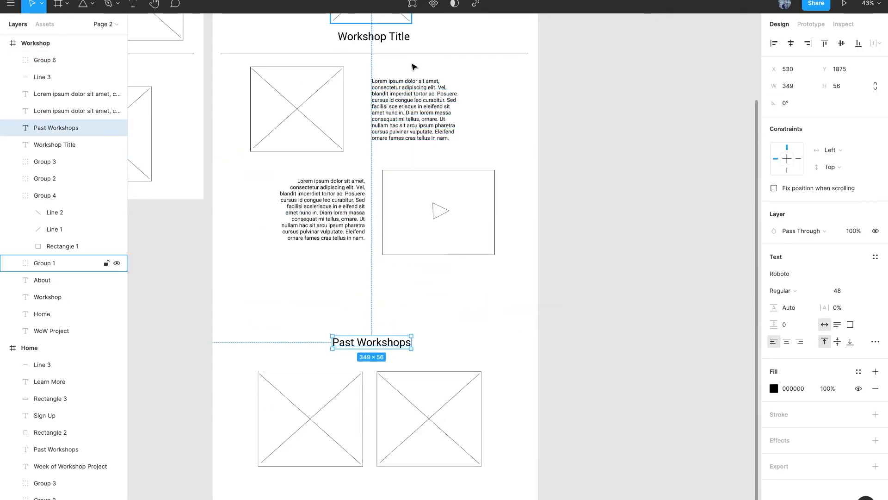
pyautogui.click(412, 66)
pyautogui.click(424, 55)
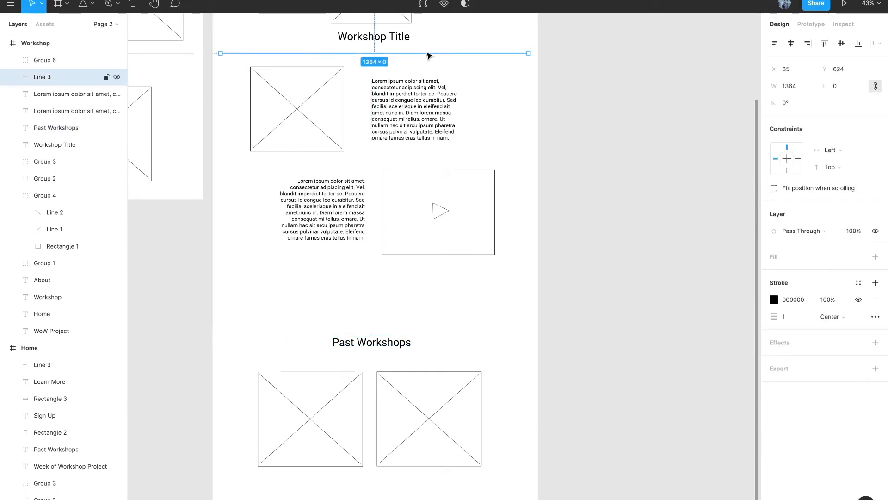
pyautogui.moveTo(427, 55); pyautogui.dragTo(429, 284)
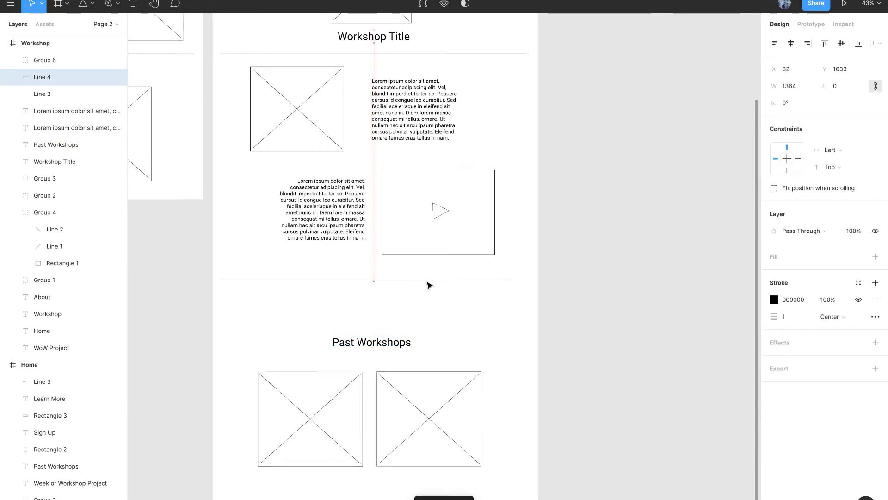
# Step: Change the "Past Workshops" heading to "Intro Videos" and center it just below the new divider line
pyautogui.doubleClick(387, 342)
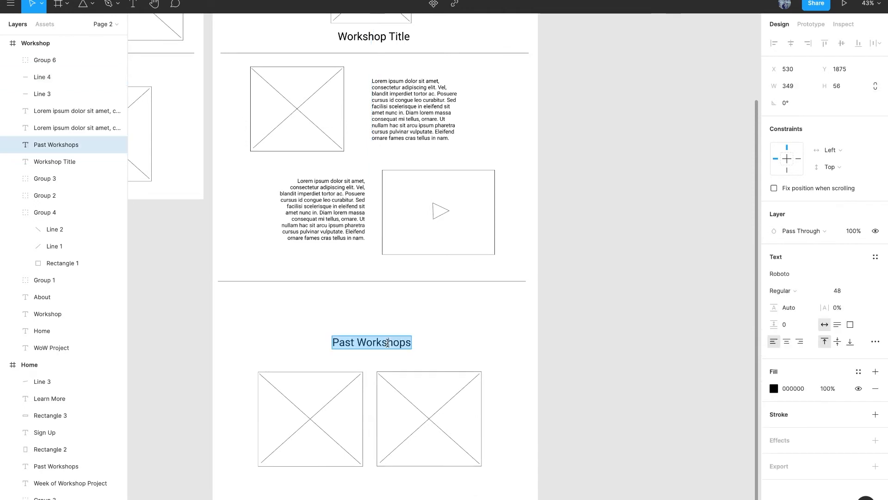
pyautogui.write('INtr')
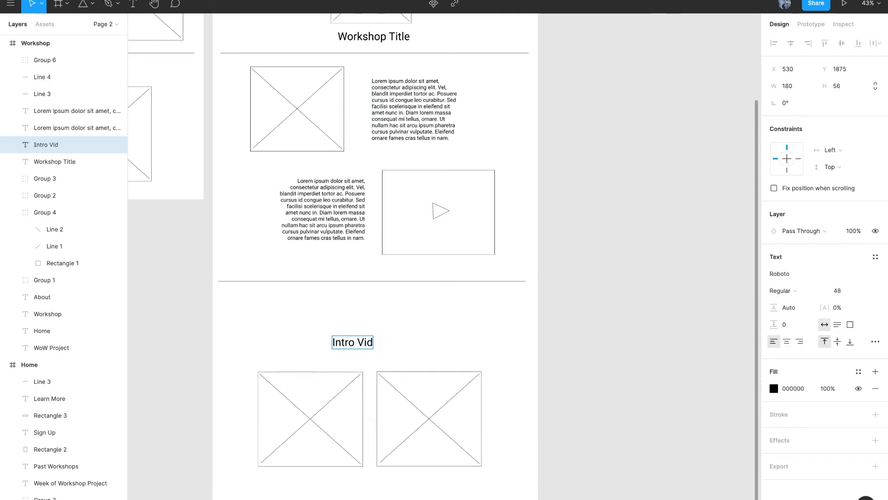
pyautogui.moveTo(378, 345); pyautogui.dragTo(389, 313)
# Step: Delete the two image placeholders below the "Intro Videos" heading
pyautogui.click(369, 415)
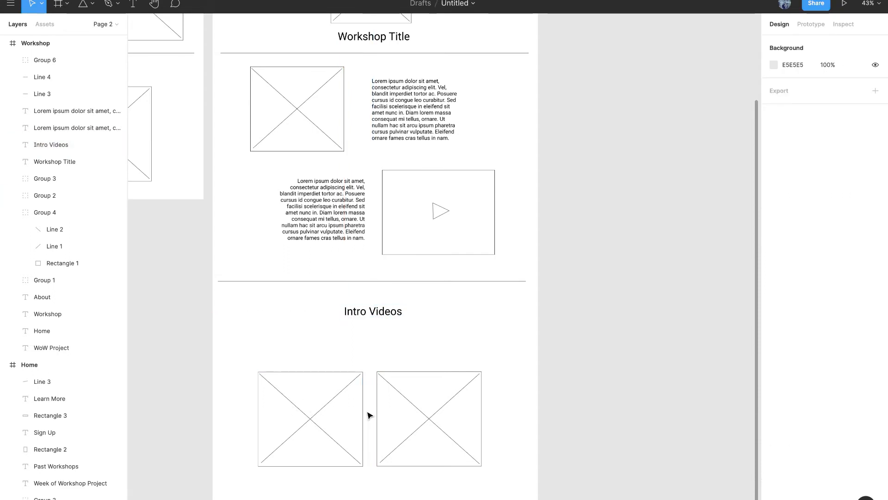
pyautogui.click(310, 421)
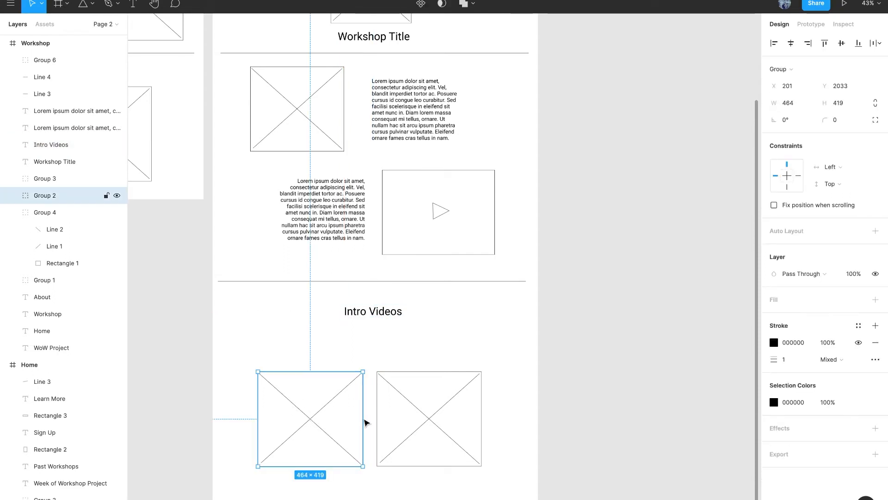
pyautogui.click(447, 419)
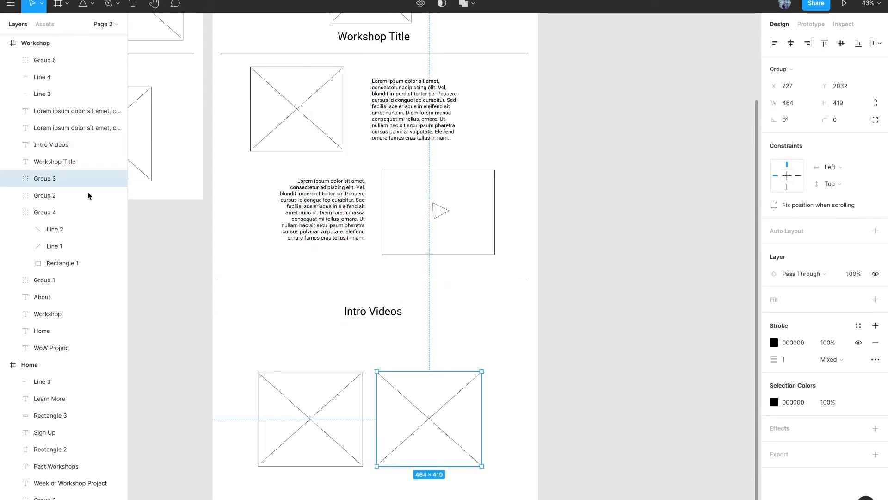
pyautogui.click(54, 194)
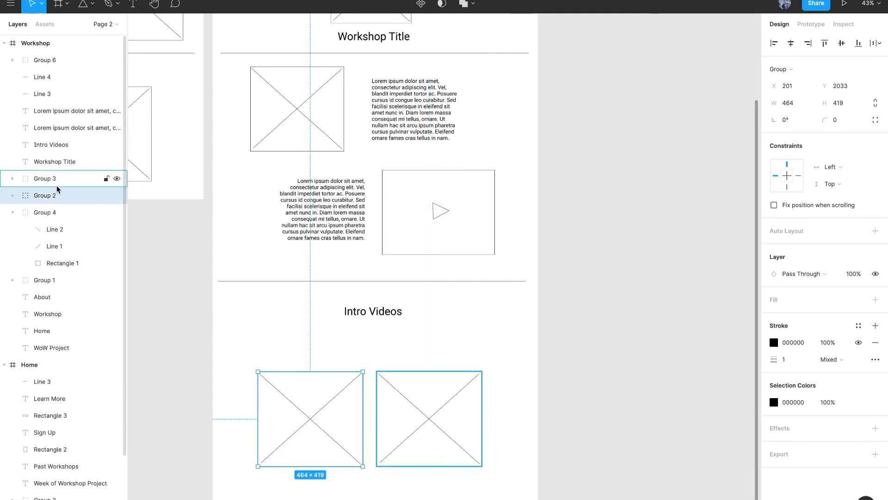
pyautogui.press('Delete')
pyautogui.click(58, 182)
pyautogui.press('Delete')
pyautogui.click(59, 183)
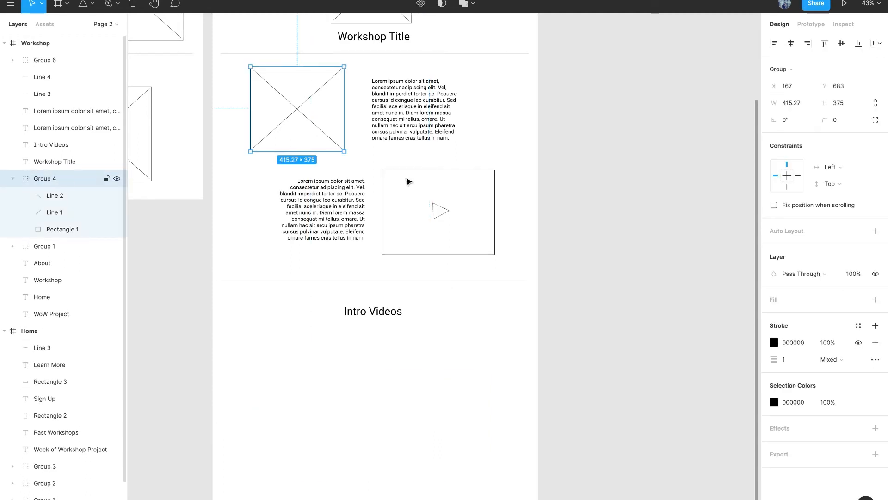
pyautogui.click(353, 160)
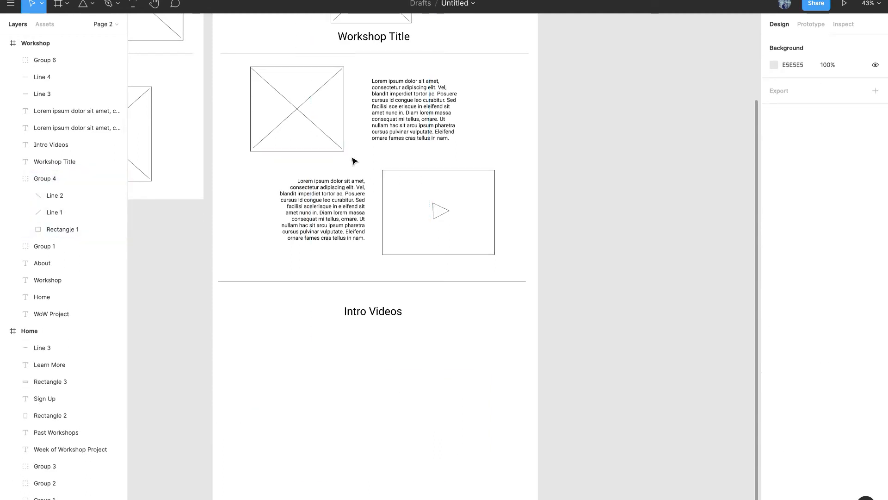
# Step: Duplicate the video placeholder below the "Intro Videos" heading and enlarge the copy to span most of the page width
pyautogui.click(49, 250)
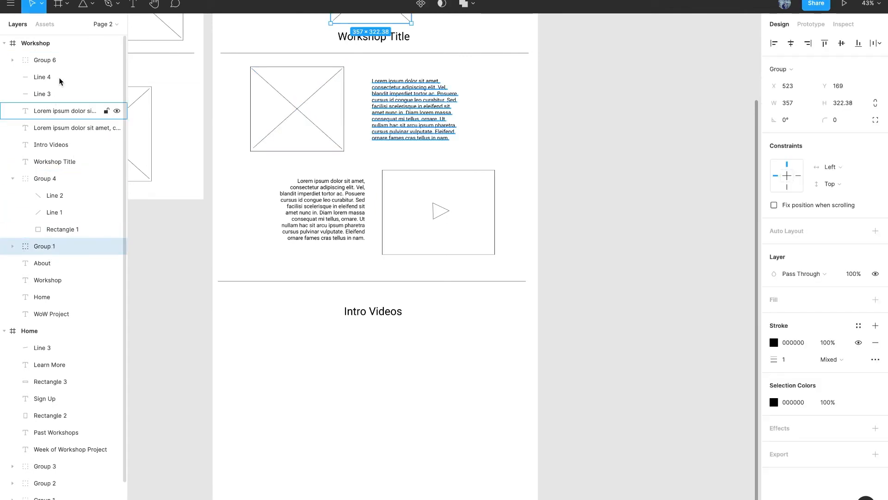
pyautogui.click(63, 61)
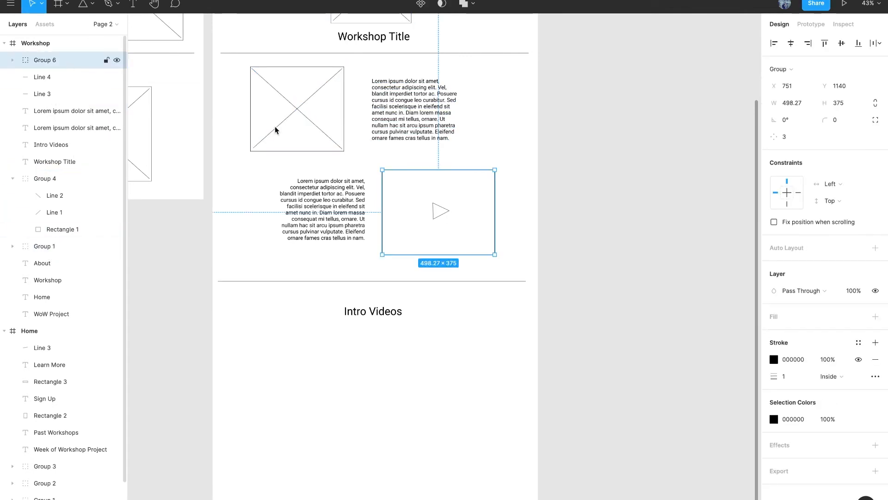
pyautogui.moveTo(444, 218); pyautogui.dragTo(327, 387)
pyautogui.moveTo(369, 415); pyautogui.dragTo(486, 452)
# Step: Rotate the play triangle inside the large video placeholder slightly, to about -87°
pyautogui.doubleClick(389, 394)
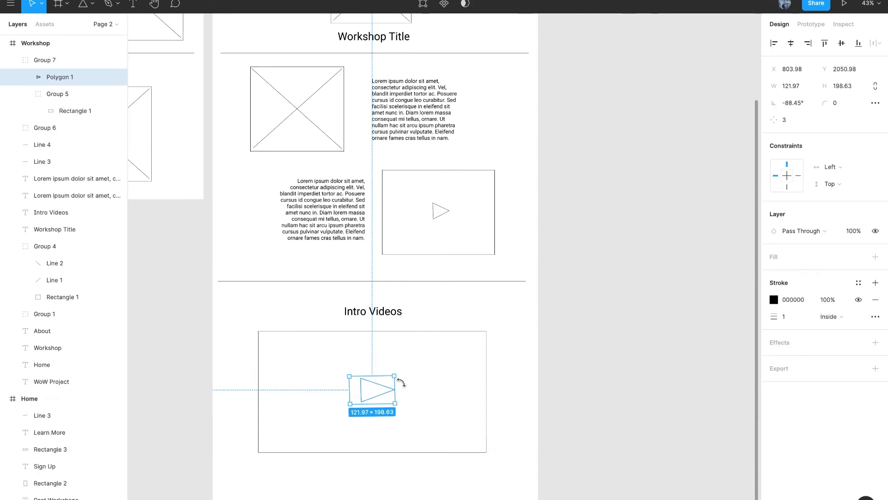
pyautogui.moveTo(402, 372); pyautogui.dragTo(402, 370)
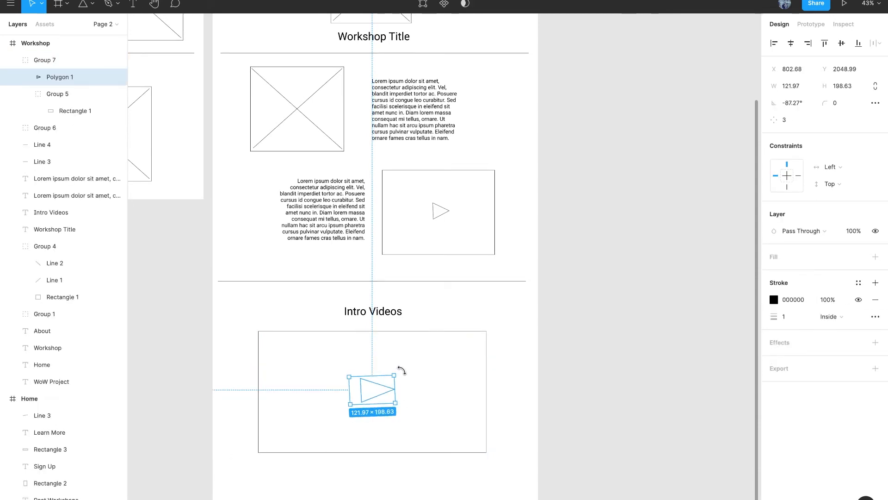
pyautogui.click(512, 311)
pyautogui.scroll(-3, 512, 311)
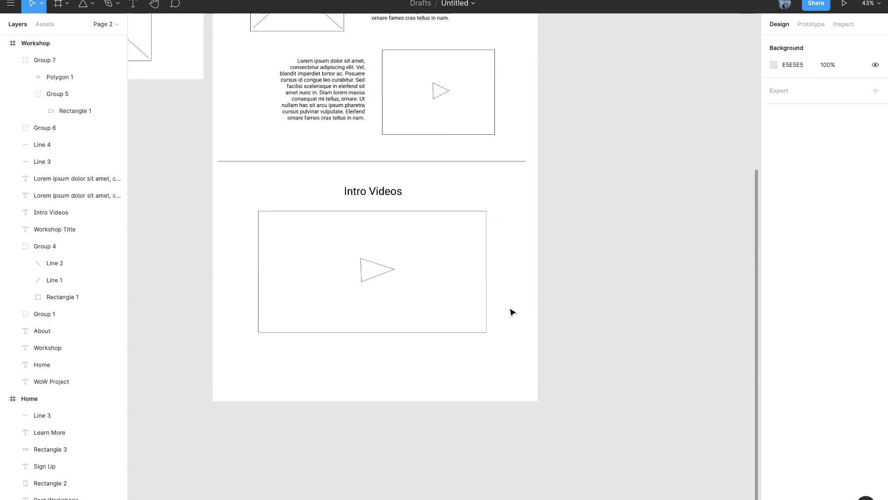
pyautogui.scroll(10, 512, 312)
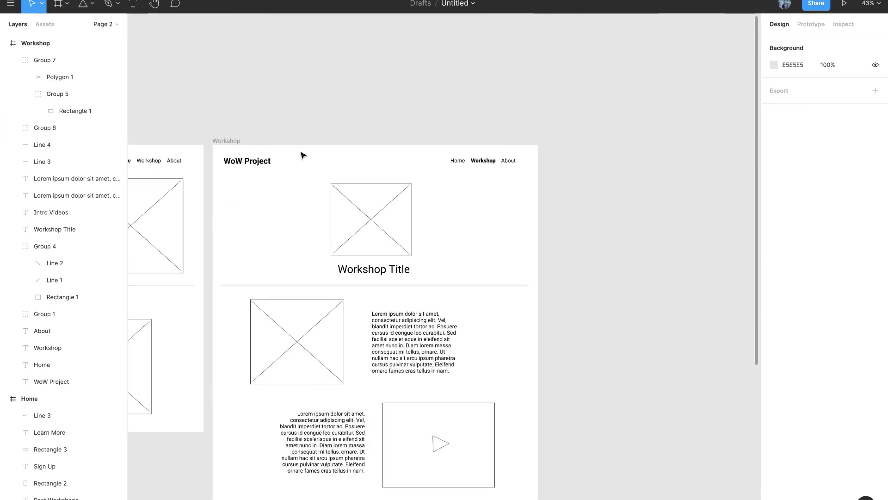
pyautogui.hscroll(-5, 195, 139)
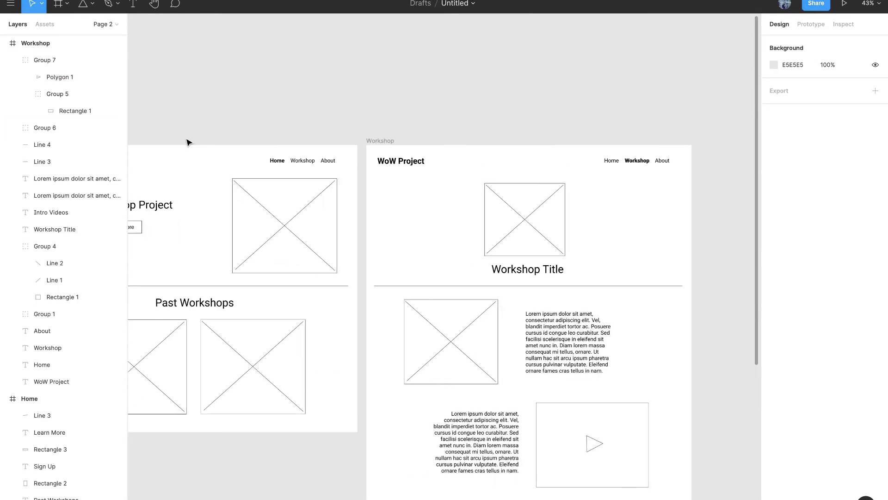
# Step: Duplicate the Home frame beside the Workshop frame and rename the copy as About
pyautogui.hscroll(-2, 185, 145)
pyautogui.click(165, 141)
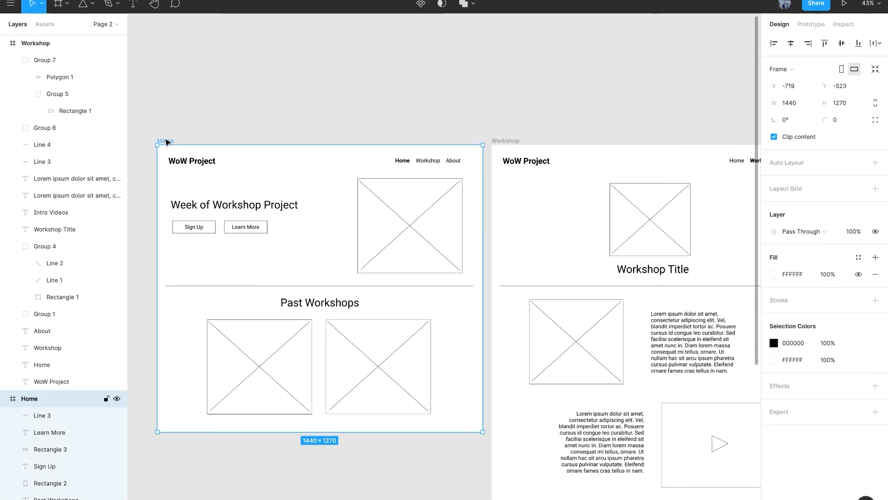
pyautogui.hotkey('ctrl', 'v')
pyautogui.hscroll(3, 384, 157)
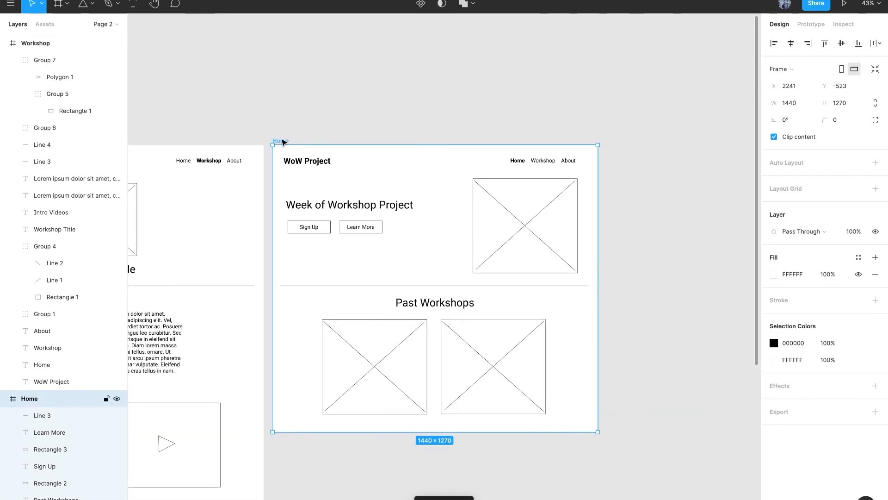
pyautogui.doubleClick(29, 398)
pyautogui.write('About')
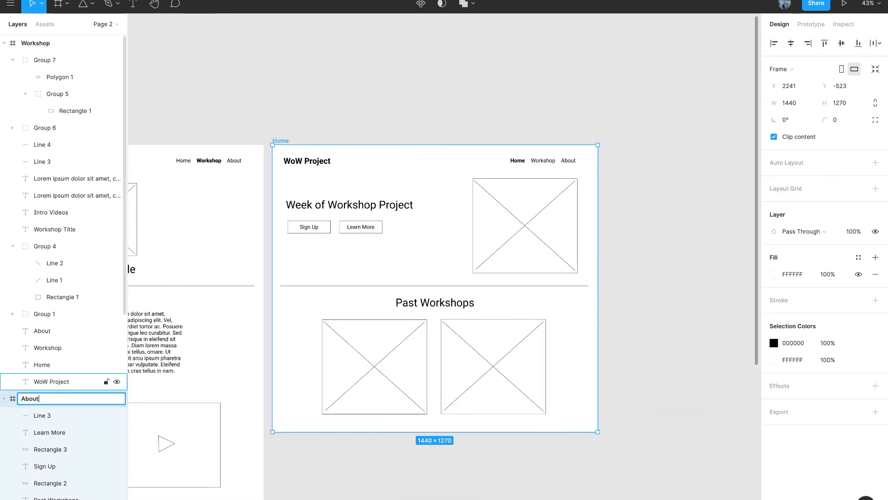
# Step: On the About page, set the "About" navigation text to Bold and the "Home" navigation text to Regular
pyautogui.click(573, 161)
pyautogui.click(573, 161)
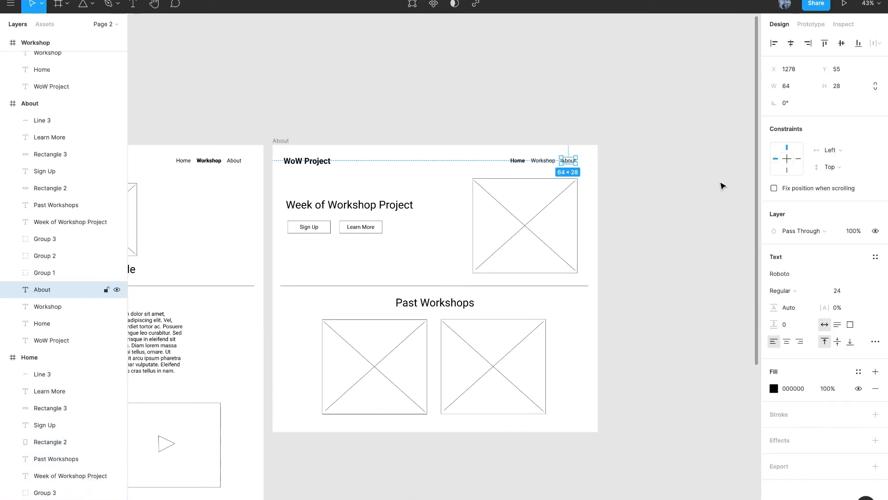
pyautogui.click(823, 290)
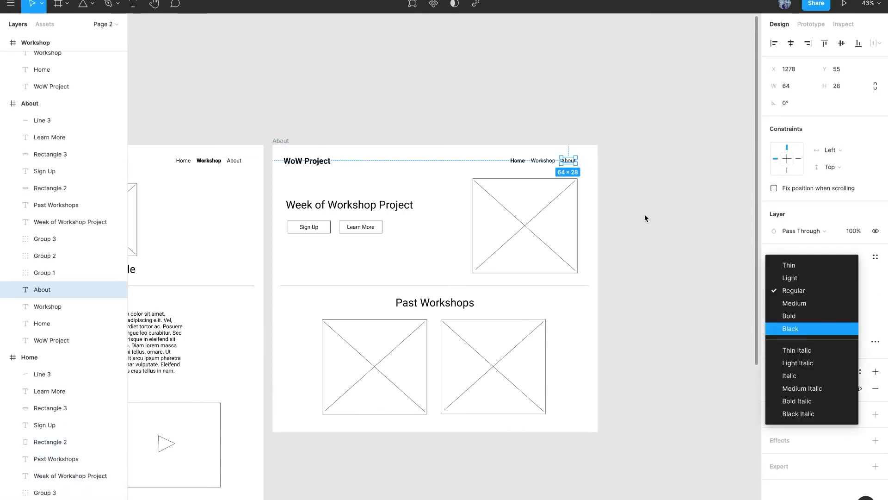
pyautogui.click(815, 317)
pyautogui.click(518, 161)
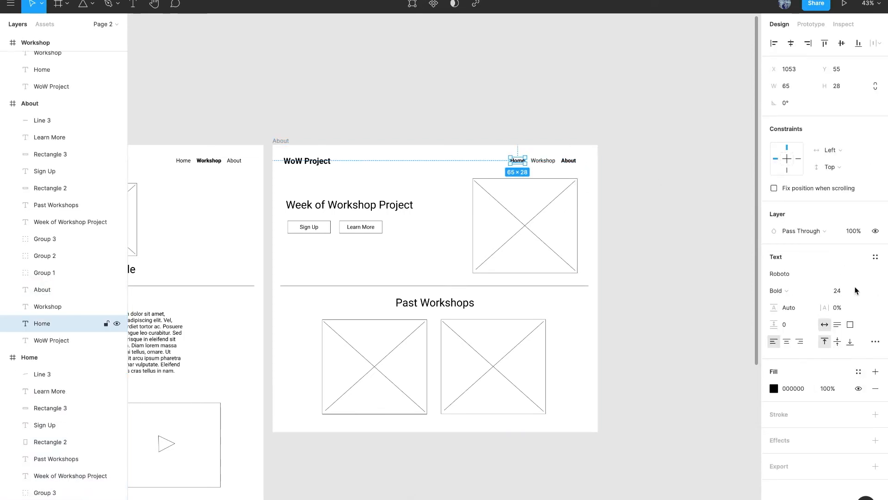
pyautogui.click(818, 296)
pyautogui.press('Return')
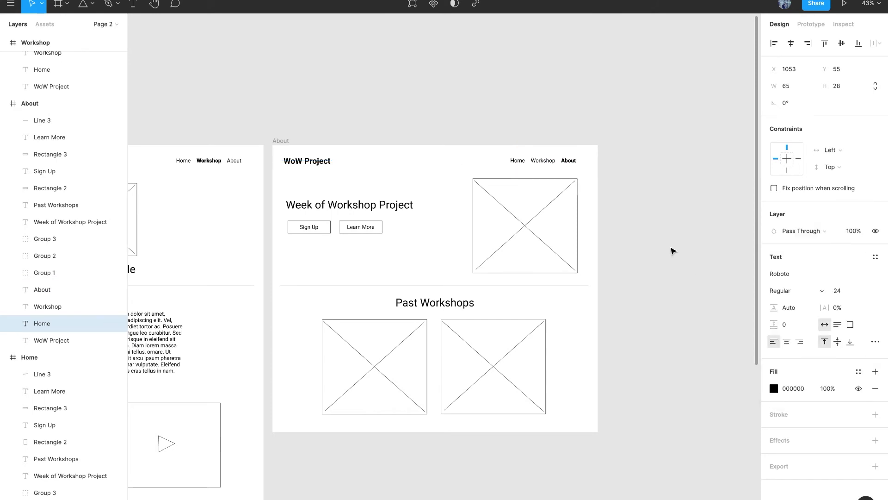
# Step: On the About page, delete the Sign Up button with its label and the box around "Learn More", keeping that text
pyautogui.click(313, 227)
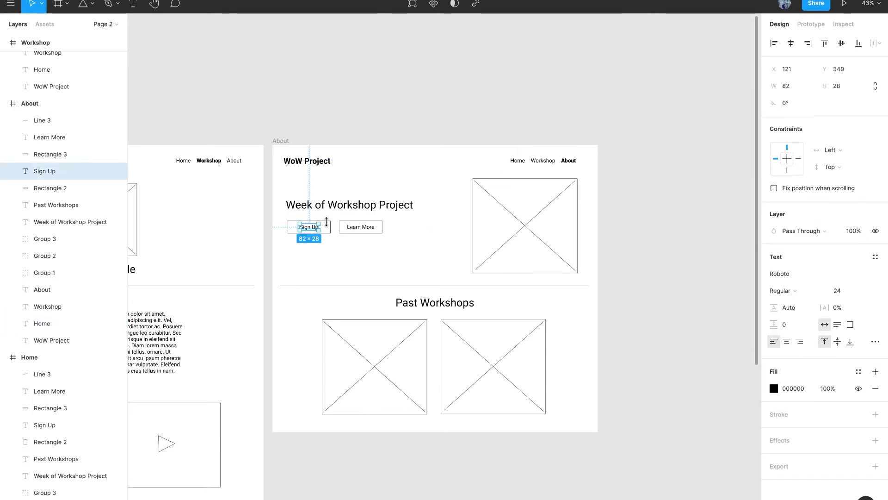
pyautogui.press('Delete')
pyautogui.click(330, 227)
pyautogui.press('Delete')
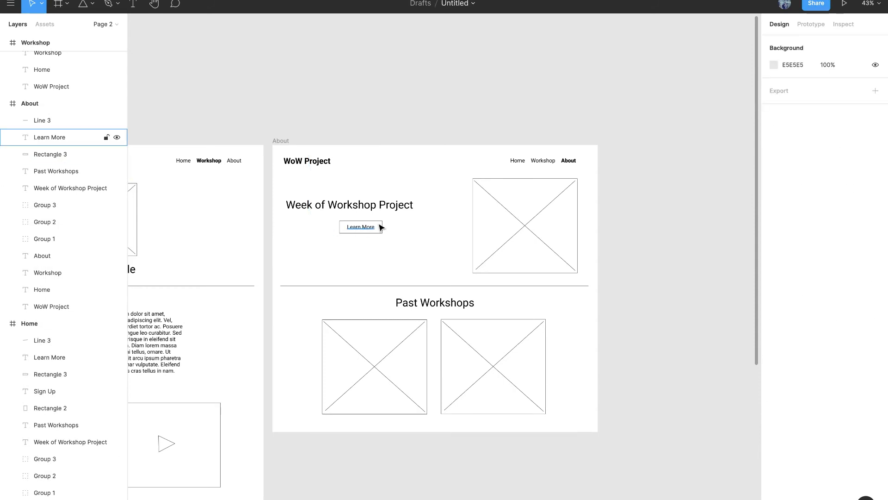
pyautogui.click(378, 227)
pyautogui.click(394, 233)
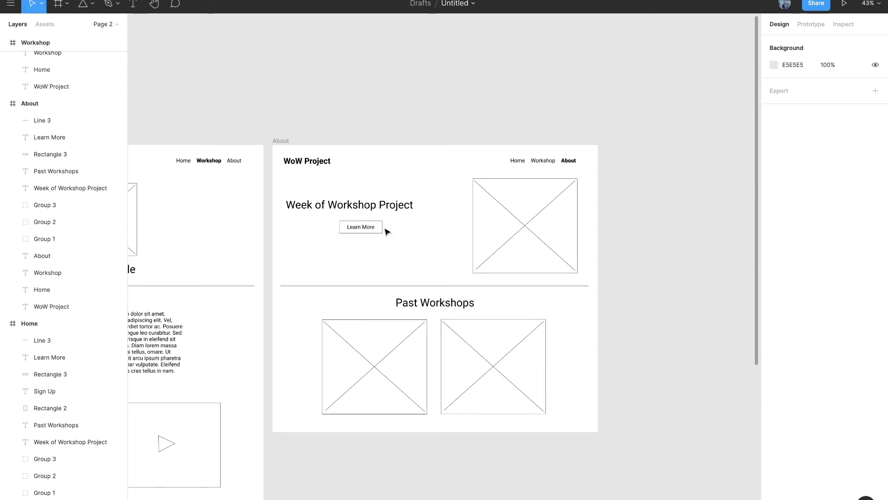
pyautogui.click(383, 231)
pyautogui.press('Delete')
# Step: Rearrange the About page's upper section with the image placeholder on the left and the heading and "Learn More" text on the right
pyautogui.moveTo(365, 230); pyautogui.dragTo(376, 210)
pyautogui.press('Escape')
pyautogui.click(559, 204)
# Step: Change the About page heading to "Multimedia University" and shift it slightly up and left
pyautogui.click(460, 202)
pyautogui.press('Return')
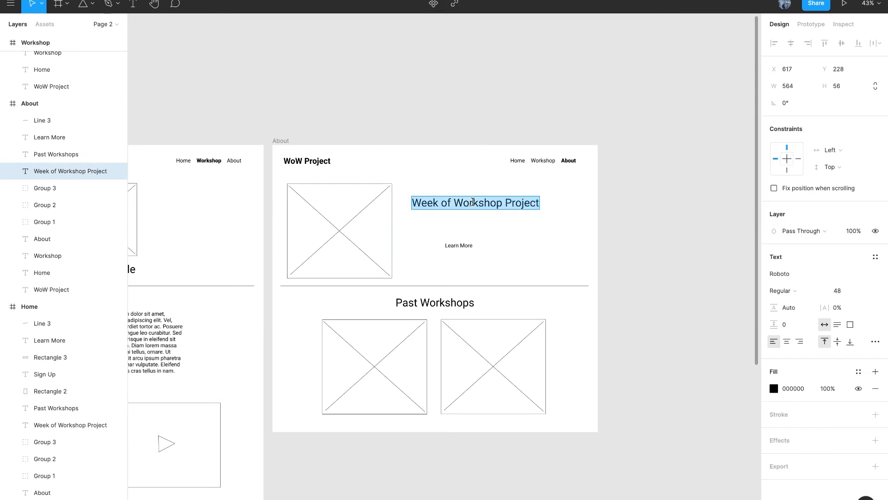
pyautogui.write('Multimedia University')
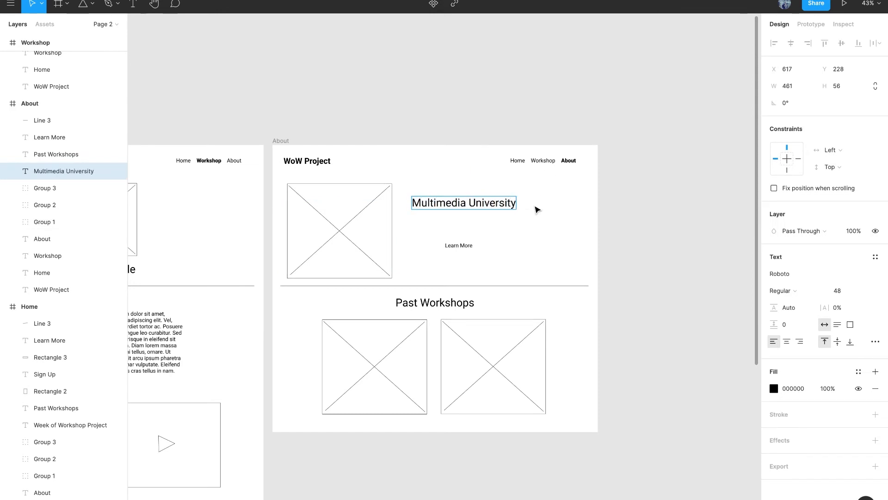
pyautogui.press('Escape')
pyautogui.moveTo(493, 204); pyautogui.dragTo(488, 200)
pyautogui.scroll(5, 487, 200)
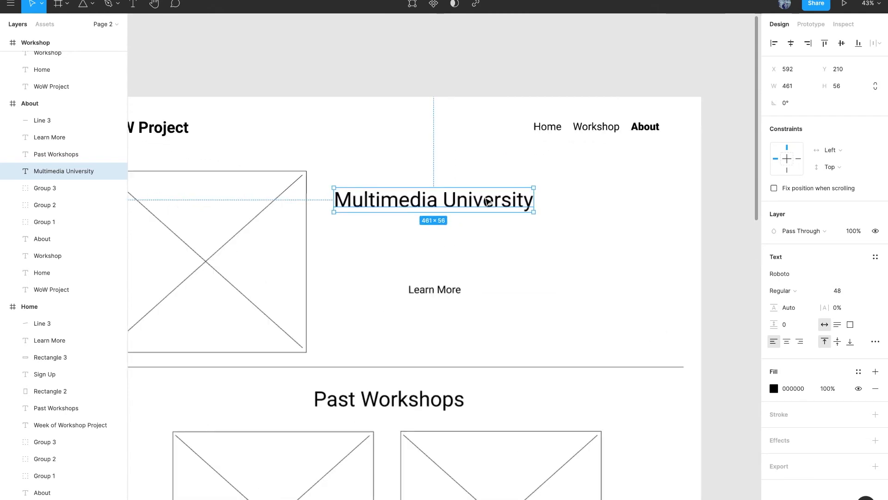
# Step: Shift the image placeholder and heading slightly right, and place the "Learn More" text left-aligned just below the heading
pyautogui.click(441, 296)
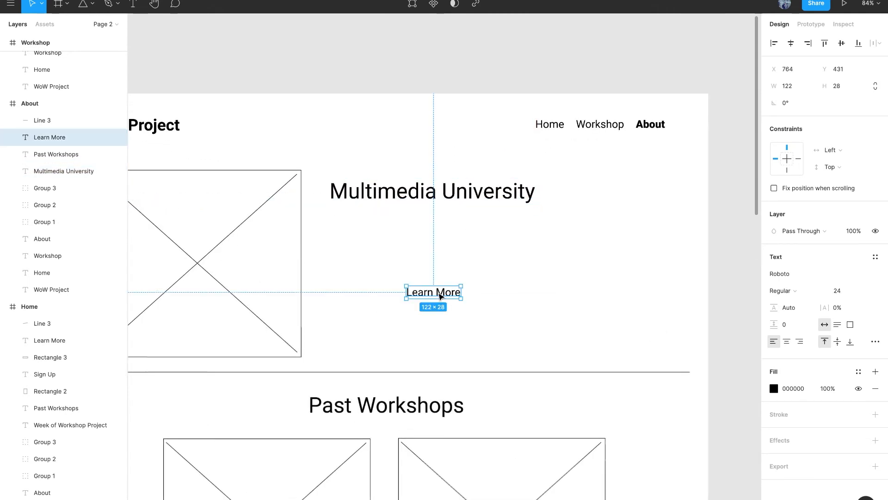
pyautogui.press('Escape')
pyautogui.click(219, 253)
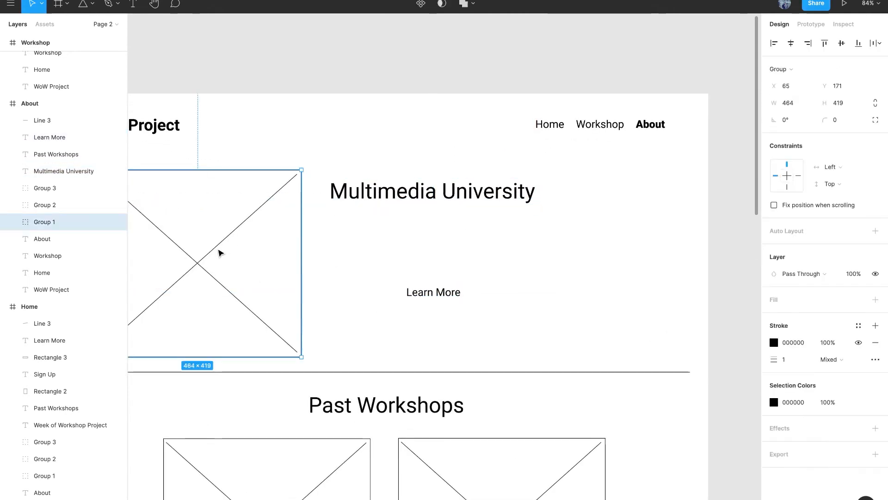
pyautogui.moveTo(218, 251); pyautogui.dragTo(227, 253)
pyautogui.moveTo(418, 195); pyautogui.dragTo(451, 196)
pyautogui.moveTo(453, 285); pyautogui.dragTo(397, 229)
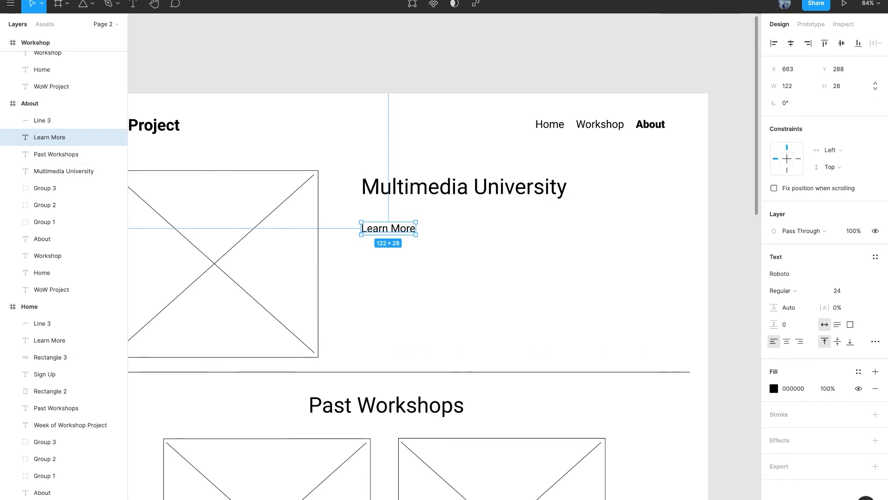
# Step: Replace the "Learn More" text with 4 generated sentences of lorem ipsum using the Lorem ipsum plugin
pyautogui.doubleClick(388, 230)
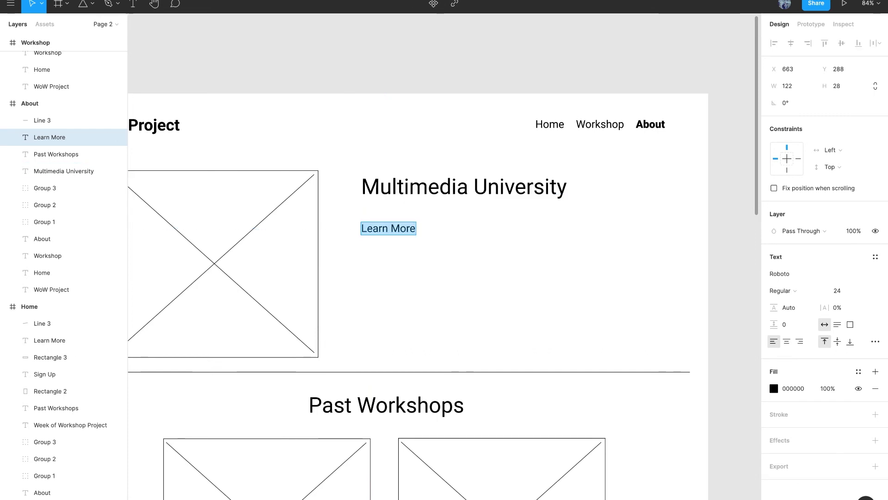
pyautogui.click(264, 0)
pyautogui.click(292, 76)
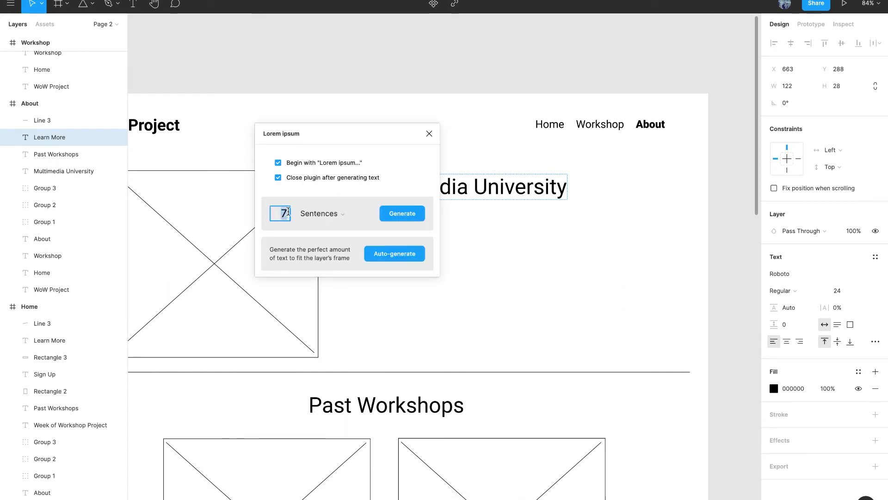
pyautogui.click(409, 220)
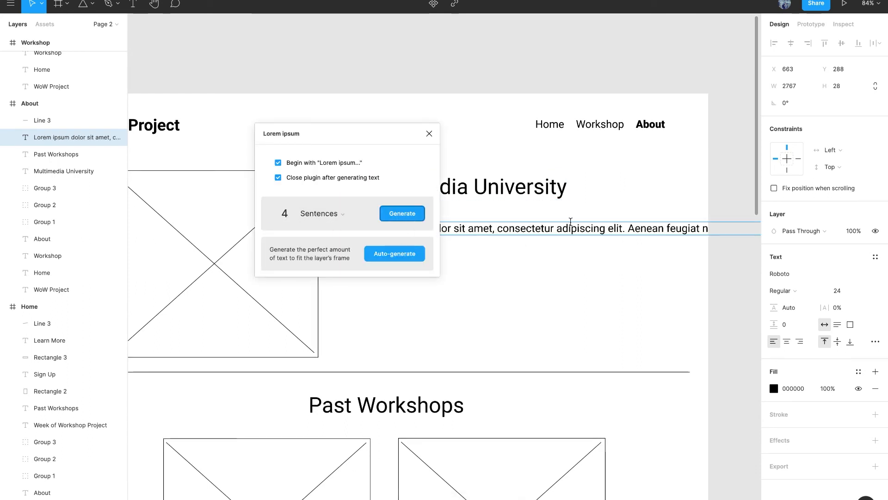
# Step: Narrow the lorem ipsum text into a paragraph about 581 wide and move it up just below the "Multimedia University" heading
pyautogui.scroll(-2, 384, 230)
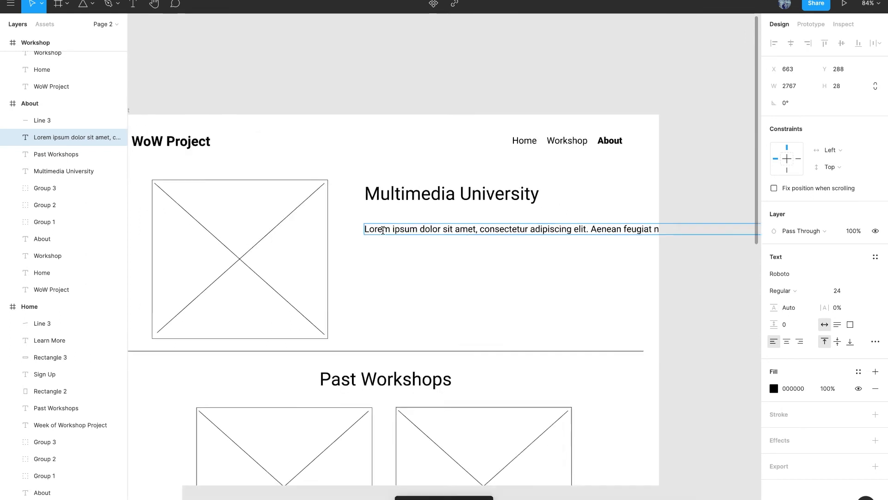
pyautogui.scroll(-5, 384, 229)
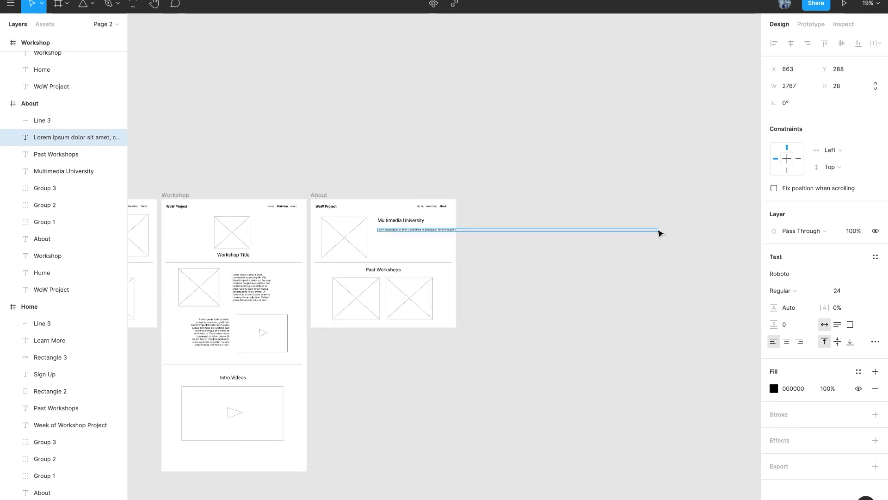
pyautogui.scroll(4, 659, 232)
pyautogui.moveTo(657, 232); pyautogui.dragTo(162, 239)
pyautogui.hscroll(-5, 162, 238)
pyautogui.scroll(3, 162, 238)
pyautogui.scroll(1, 163, 239)
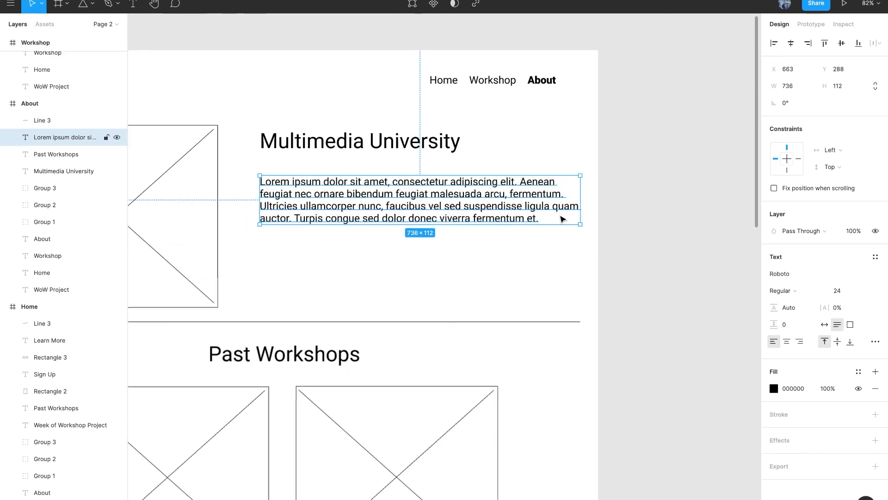
pyautogui.moveTo(581, 202); pyautogui.dragTo(513, 203)
pyautogui.moveTo(409, 204); pyautogui.dragTo(407, 197)
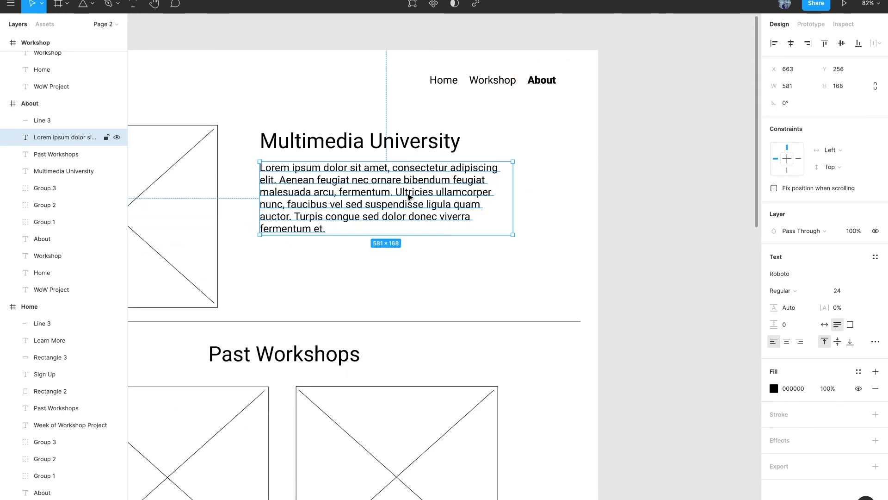
pyautogui.scroll(-2, 413, 338)
pyautogui.press('Escape')
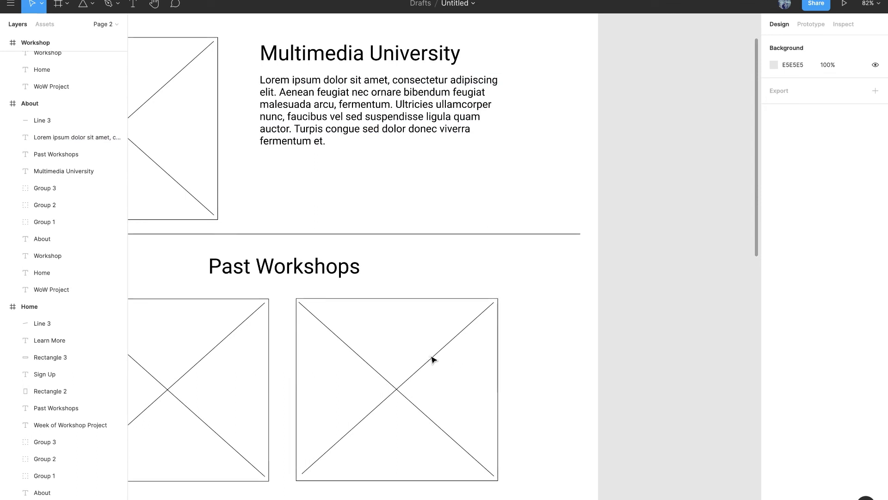
# Step: Shrink the right image placeholder under "Past Workshops" to icon size, about 40 × 45, and stack three copies below the lorem ipsum paragraph
pyautogui.click(435, 360)
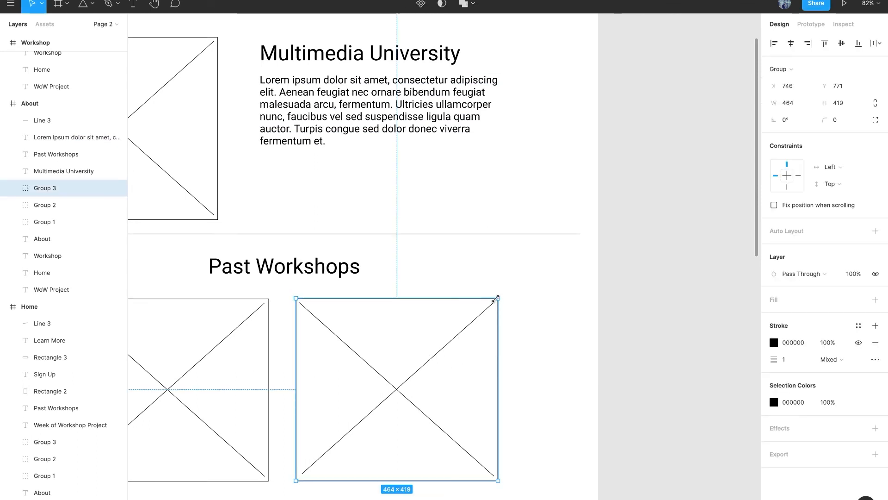
pyautogui.moveTo(481, 316); pyautogui.dragTo(272, 226)
pyautogui.keyDown('shift'); pyautogui.click(272, 173); pyautogui.keyUp('shift')
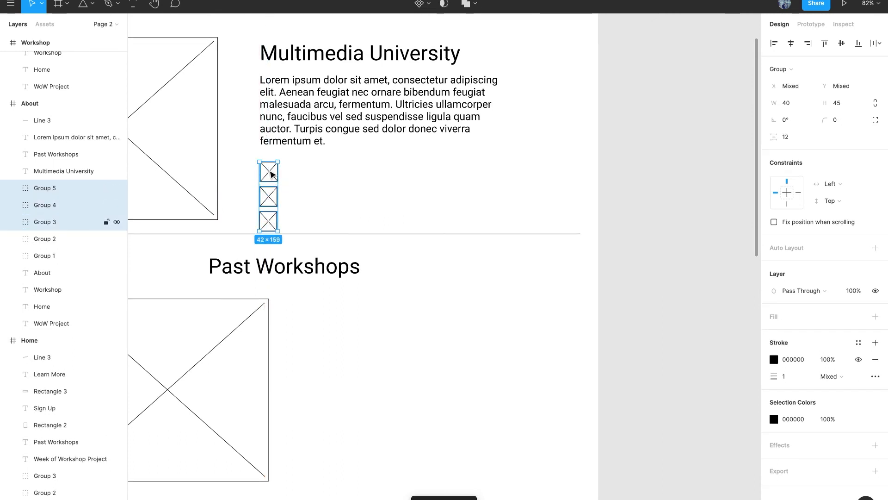
pyautogui.moveTo(272, 165); pyautogui.dragTo(273, 154)
# Step: Widen the lorem ipsum paragraph to about 634 and lower the divider line above "Past Workshops" to about Y 652
pyautogui.click(330, 107)
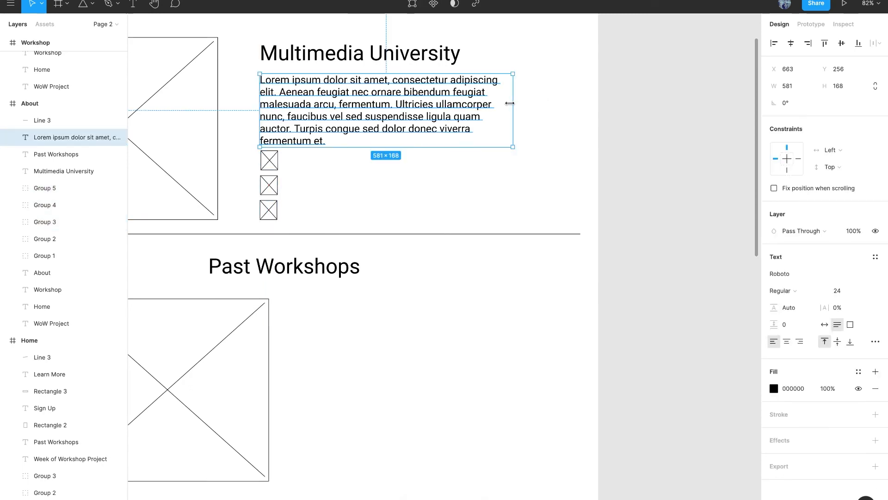
pyautogui.moveTo(510, 104); pyautogui.dragTo(536, 103)
pyautogui.hscroll(-4, 494, 157)
pyautogui.scroll(-1, 494, 158)
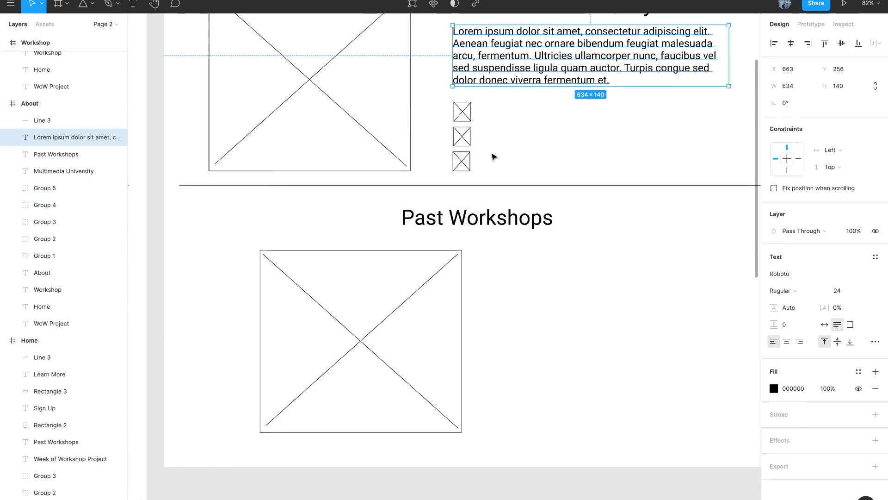
pyautogui.click(508, 186)
pyautogui.moveTo(506, 188); pyautogui.dragTo(504, 198)
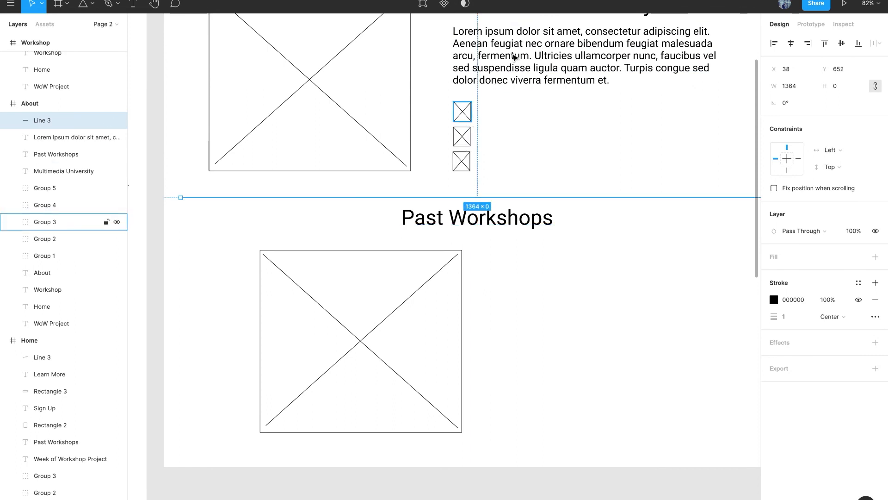
# Step: Duplicate the lorem ipsum paragraph next to the small icons and replace the copy's text with a placeholder phone number
pyautogui.scroll(1, 513, 60)
pyautogui.click(508, 92)
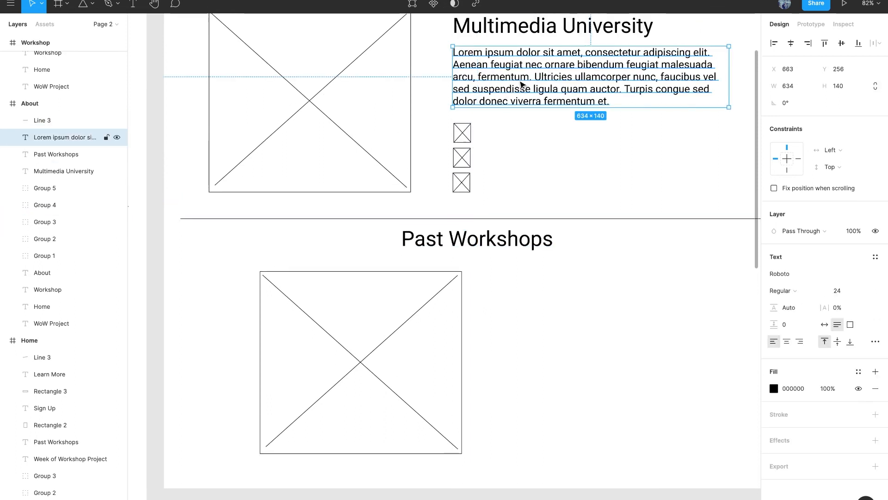
pyautogui.keyDown('alt'); pyautogui.moveTo(535, 75); pyautogui.dragTo(575, 145); pyautogui.keyUp('alt')
pyautogui.press('Return')
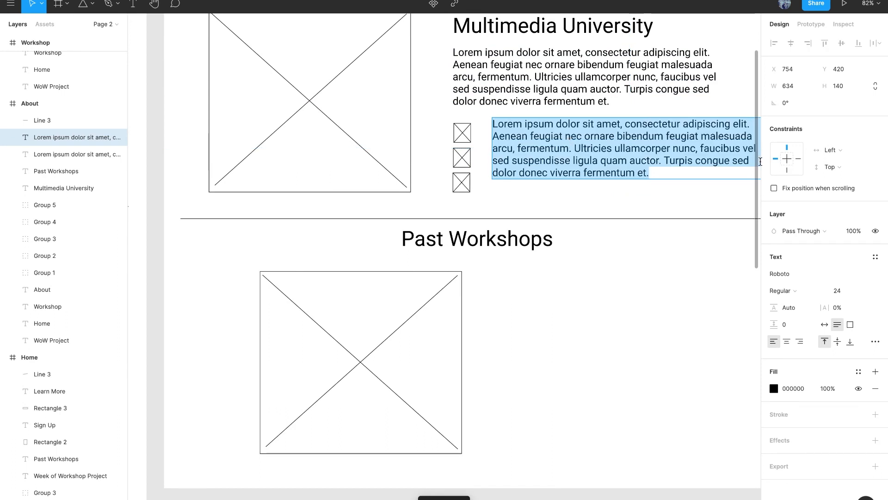
pyautogui.write('0123456789')
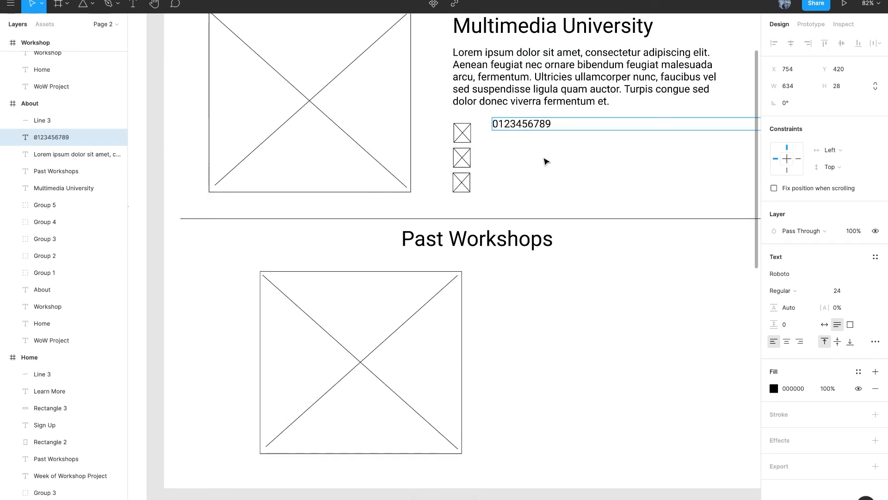
pyautogui.press('Escape')
# Step: Place the phone number text beside the first icon and a copy beside the second, changing the copy to "IT Society MMU Melaka"
pyautogui.moveTo(528, 125); pyautogui.dragTo(515, 159)
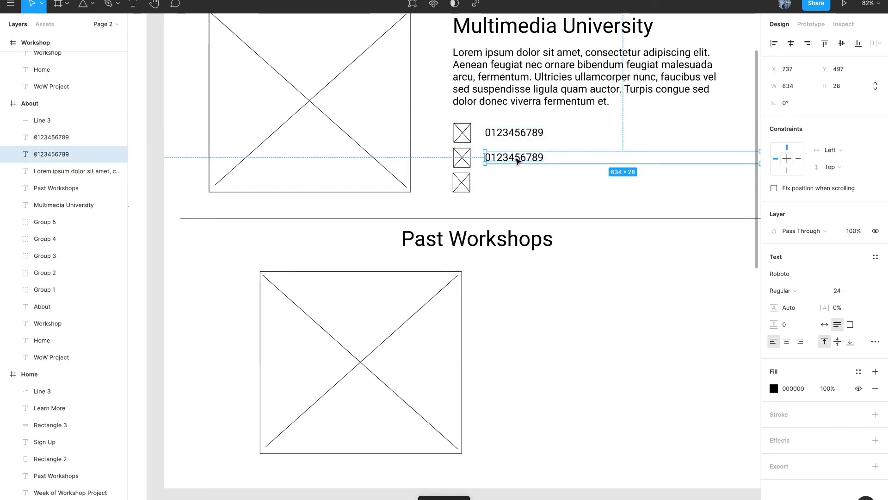
pyautogui.press('Return')
pyautogui.write('IT SOc')
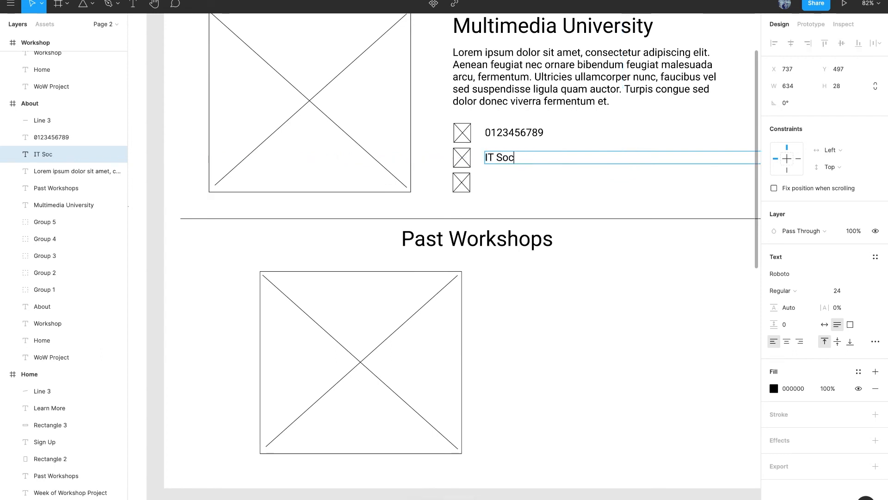
pyautogui.press('Escape')
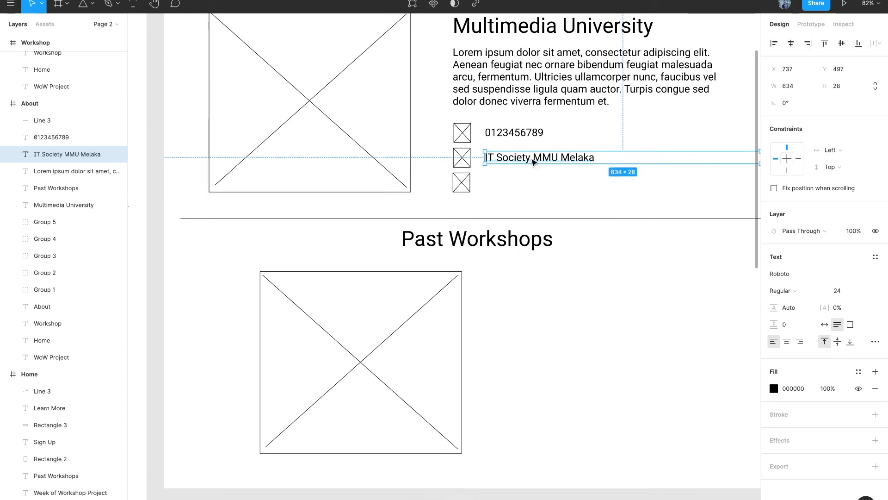
pyautogui.moveTo(526, 161); pyautogui.dragTo(528, 187)
pyautogui.press('Return')
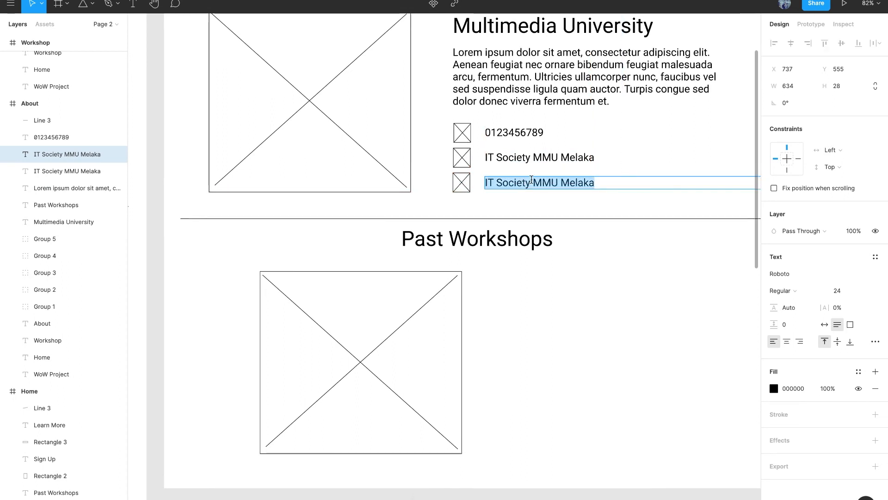
pyautogui.write('@itsocmmumlk')
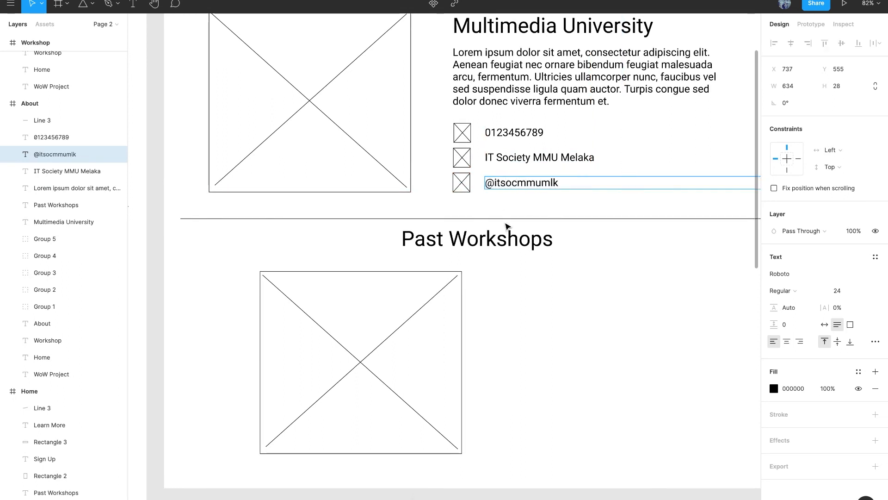
# Step: Change the "Past Workshops" heading on the About page to "Committees" and move it slightly down
pyautogui.doubleClick(504, 238)
pyautogui.write('Committe')
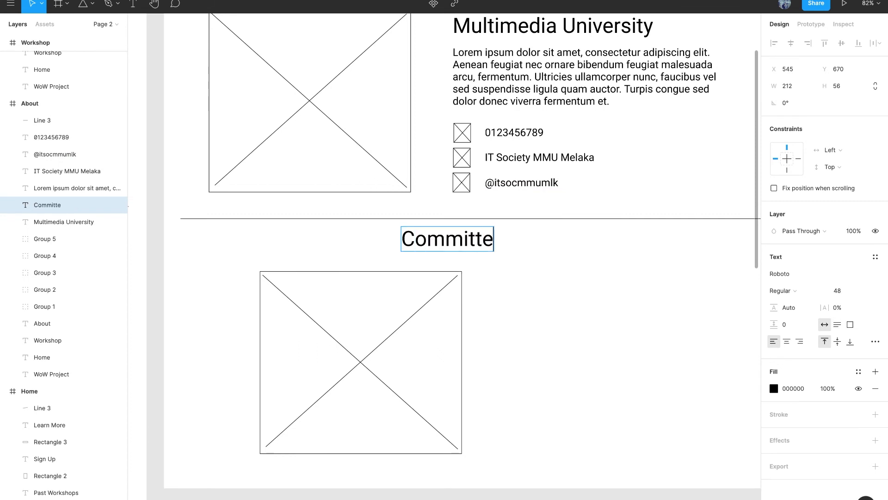
pyautogui.write('es')
pyautogui.press('Escape')
pyautogui.moveTo(493, 242); pyautogui.dragTo(493, 253)
pyautogui.click(411, 295)
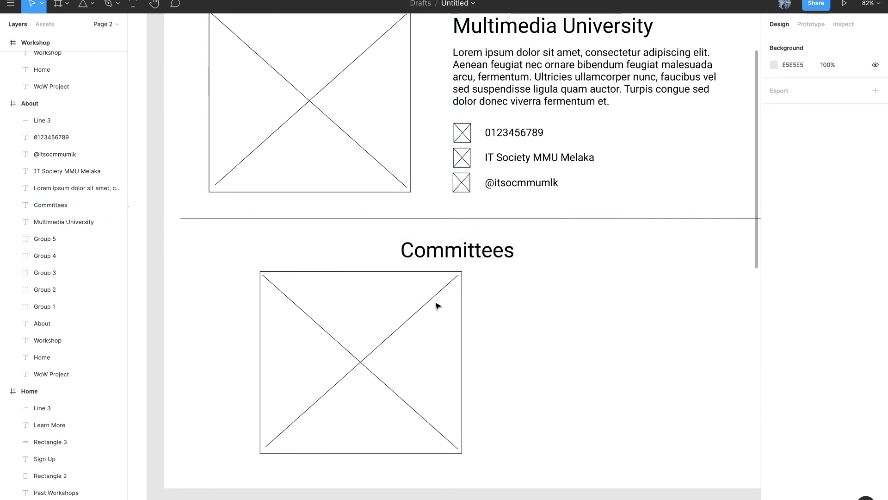
# Step: Resize the image placeholder under "Committees" to about 230 × 341 and add three evenly spaced copies in a row beside it
pyautogui.click(442, 319)
pyautogui.moveTo(461, 352); pyautogui.dragTo(349, 352)
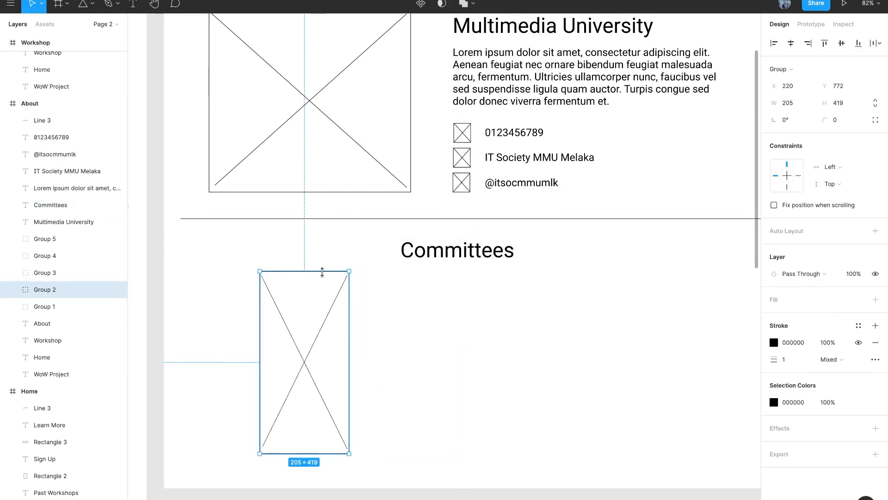
pyautogui.moveTo(322, 272); pyautogui.dragTo(323, 304)
pyautogui.moveTo(327, 341); pyautogui.dragTo(675, 333)
pyautogui.scroll(-2, 676, 333)
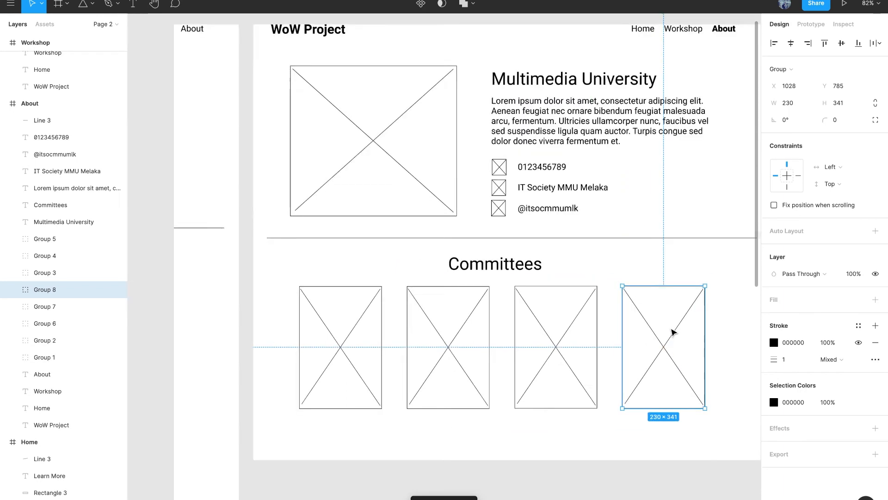
pyautogui.scroll(-4, 673, 332)
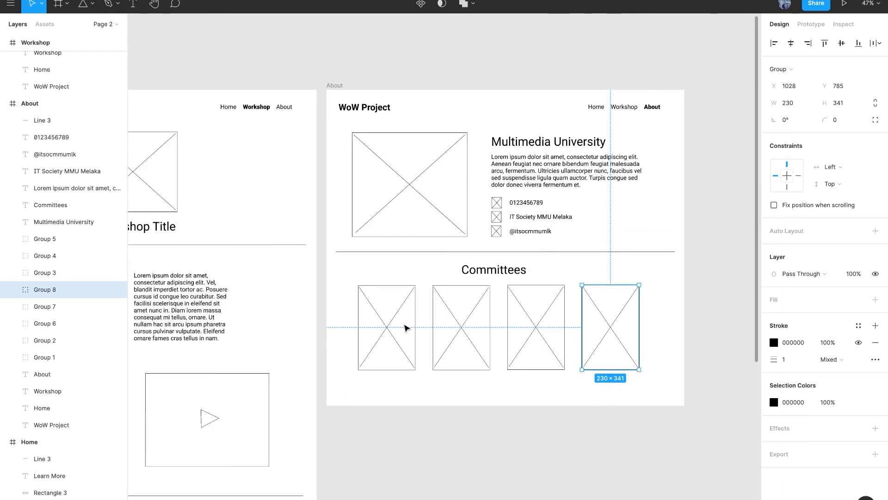
# Step: Shift the four committee placeholders together slightly to the right and move the "Committees" heading to about X 589 to centre it above them
pyautogui.keyDown('shift'); pyautogui.click(389, 333); pyautogui.keyUp('shift')
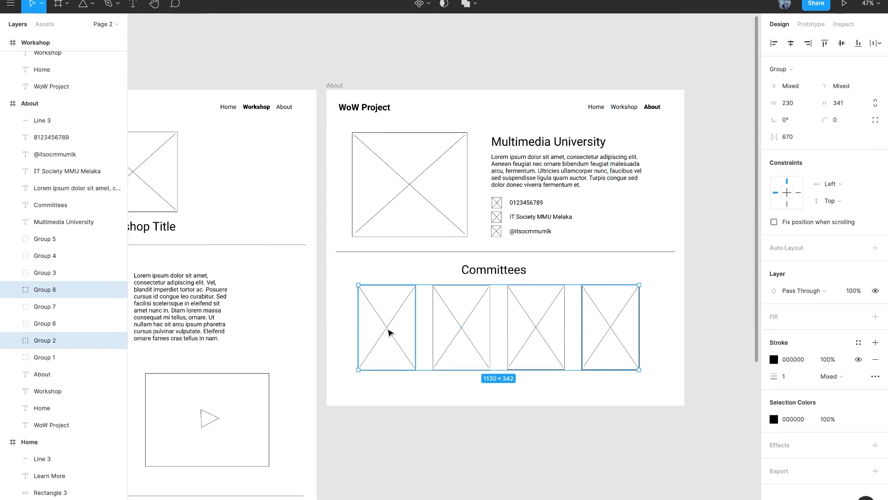
pyautogui.keyDown('shift'); pyautogui.click(462, 331); pyautogui.keyUp('shift')
pyautogui.keyDown('shift'); pyautogui.click(539, 330); pyautogui.keyUp('shift')
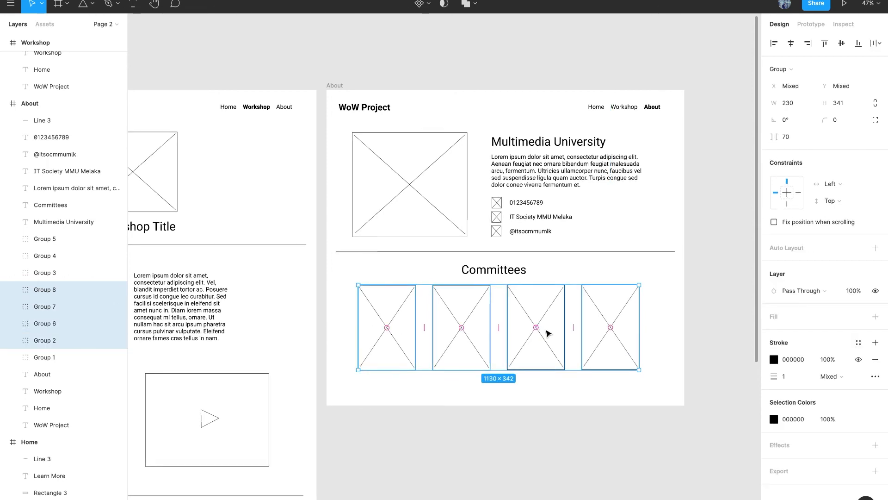
pyautogui.moveTo(547, 330); pyautogui.dragTo(554, 332)
pyautogui.moveTo(497, 272); pyautogui.dragTo(515, 272)
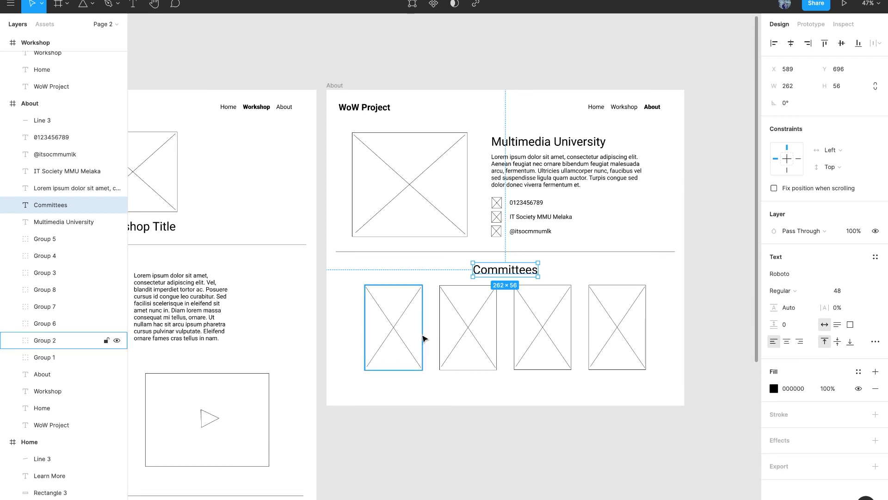
# Step: Duplicate the phone number text below the first committee placeholder, narrow the copy to about 178 and replace its text with a member's name
pyautogui.click(535, 203)
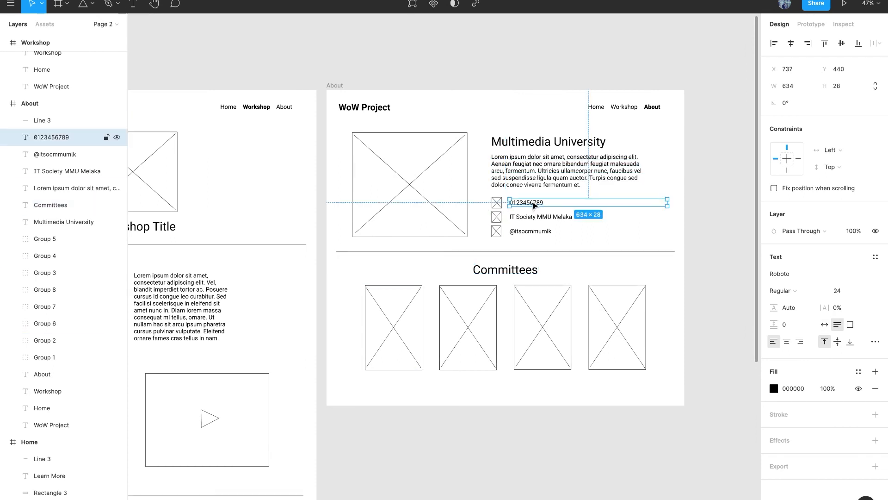
pyautogui.moveTo(539, 206); pyautogui.dragTo(407, 378)
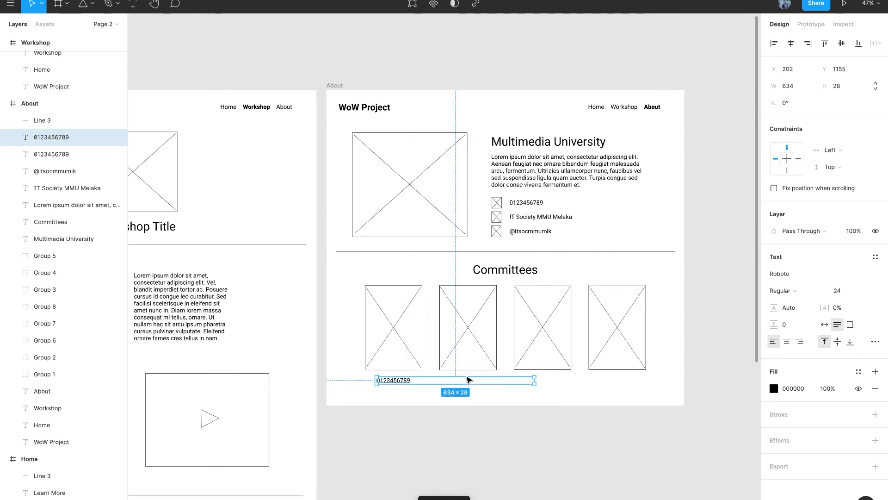
pyautogui.moveTo(421, 389); pyautogui.dragTo(420, 389)
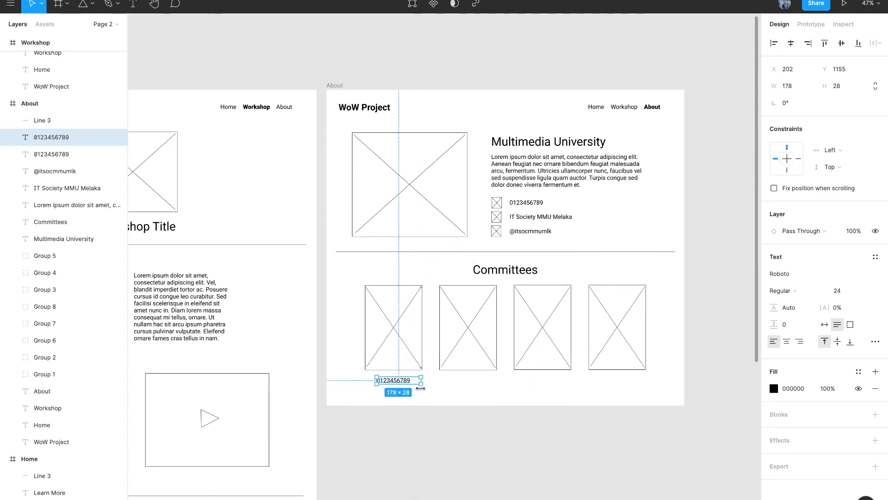
pyautogui.doubleClick(396, 380)
pyautogui.write('Aa')
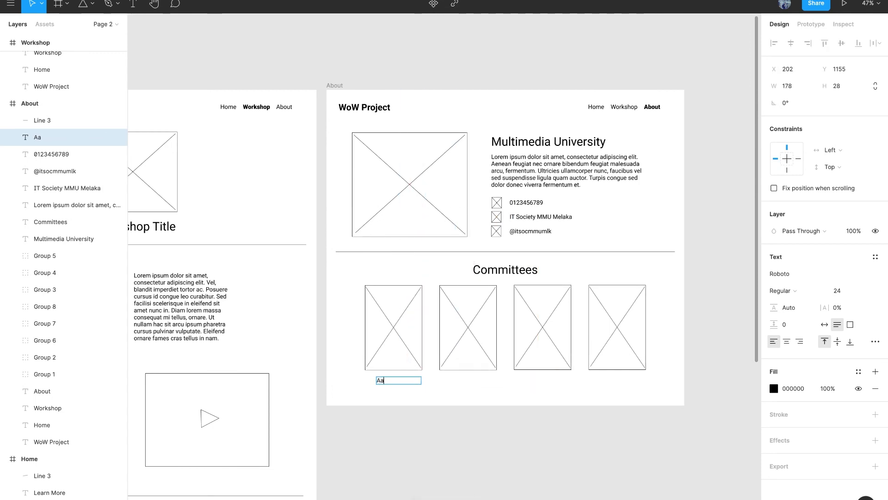
pyautogui.write('ron Baker')
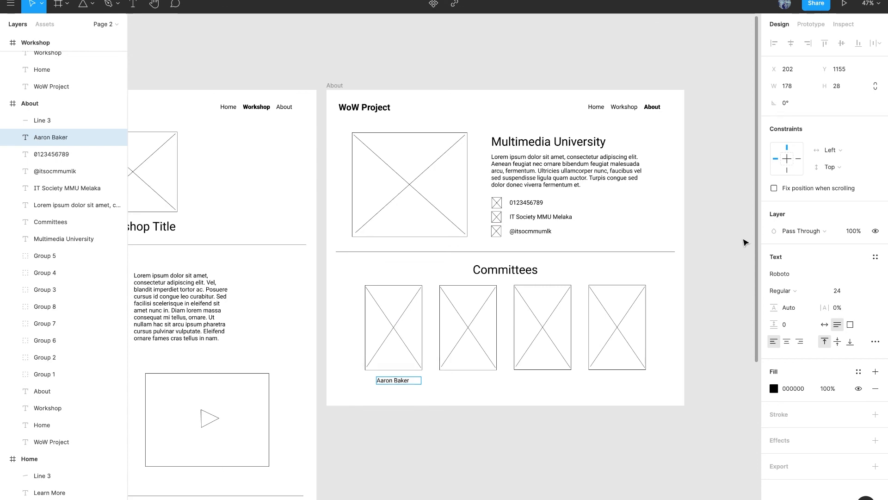
# Step: Centre-align the member name, position it centred under the first placeholder at about X 180, Y 1145, and set its weight to Bold
pyautogui.scroll(8, 745, 243)
pyautogui.hscroll(-6, 535, 212)
pyautogui.scroll(-3, 536, 213)
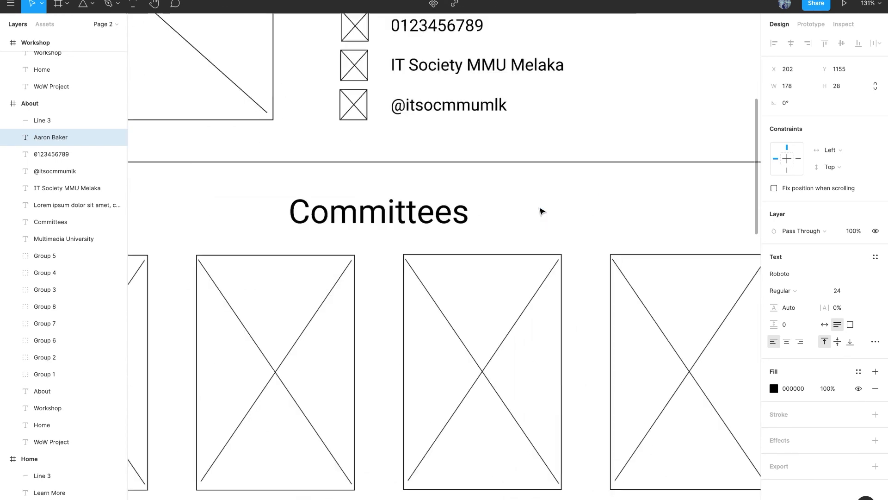
pyautogui.scroll(-3, 541, 211)
pyautogui.hscroll(-4, 541, 211)
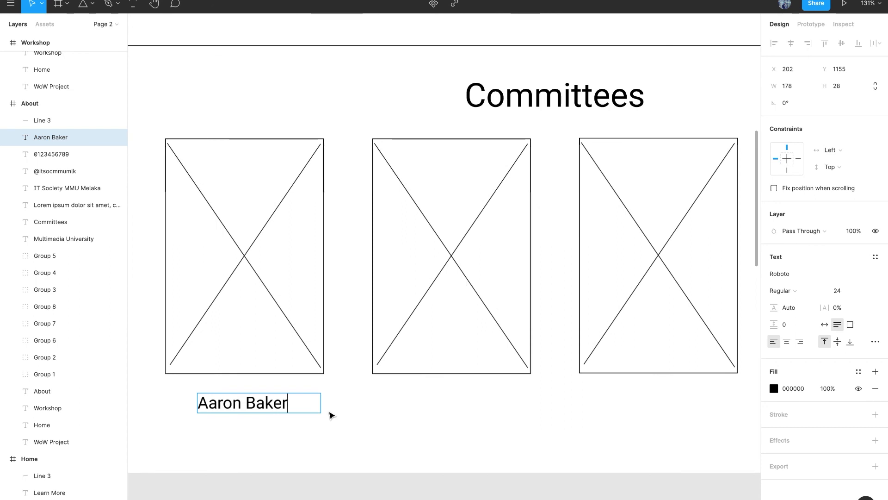
pyautogui.hotkey('ctrl', 'alt', 't')
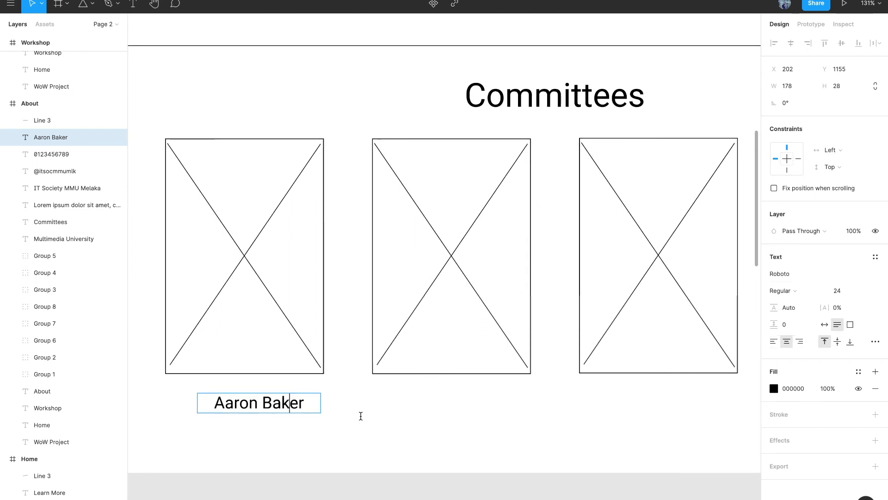
pyautogui.press('Escape')
pyautogui.moveTo(275, 403); pyautogui.dragTo(258, 397)
pyautogui.click(822, 291)
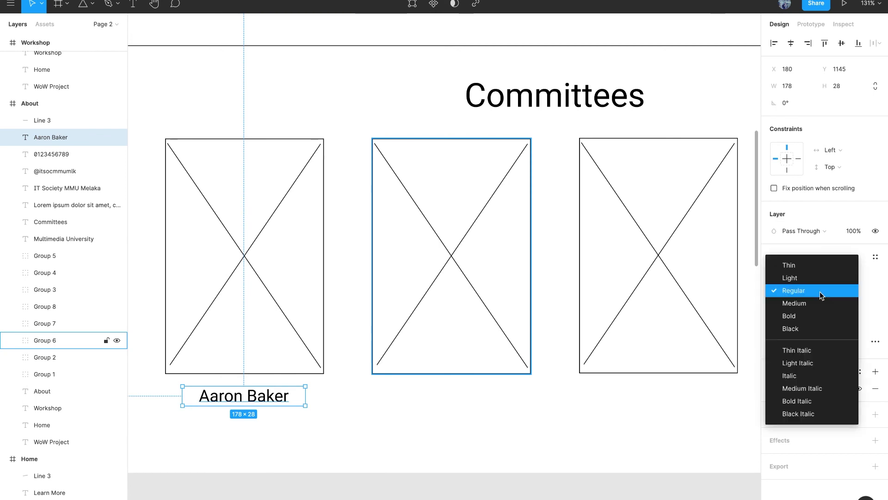
pyautogui.click(820, 291)
pyautogui.click(771, 291)
pyautogui.click(812, 317)
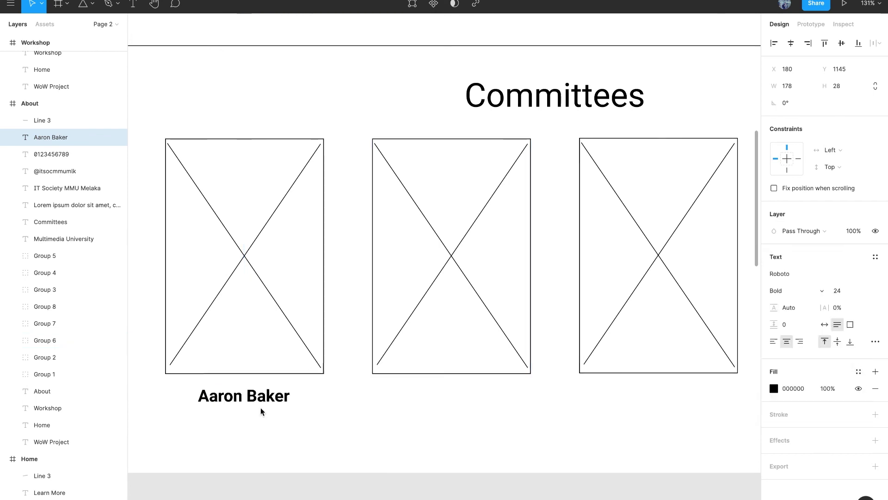
# Step: Copy the bold member name under the second and third committee placeholders and replace each copy with a different member's name
pyautogui.moveTo(273, 393); pyautogui.dragTo(529, 404)
pyautogui.press('Return')
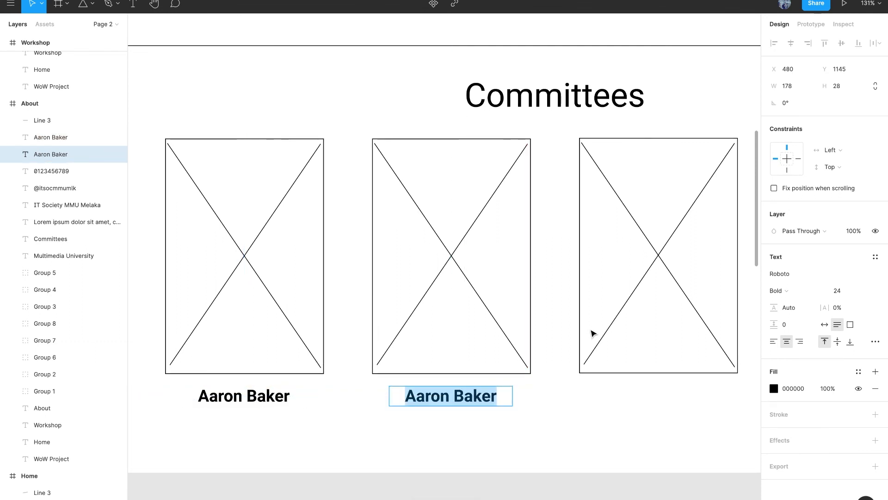
pyautogui.write('Charles Dijon')
pyautogui.press('Escape')
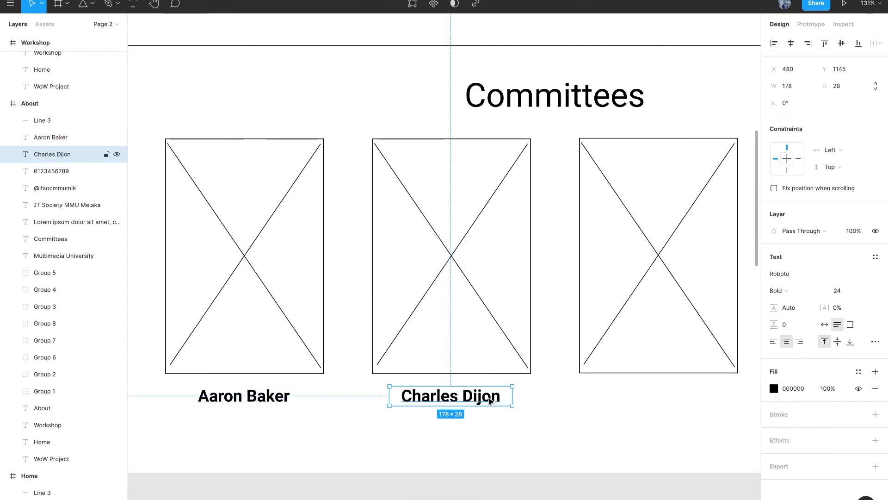
pyautogui.moveTo(494, 397); pyautogui.dragTo(700, 394)
pyautogui.press('Return')
pyautogui.write('Edward Fjord')
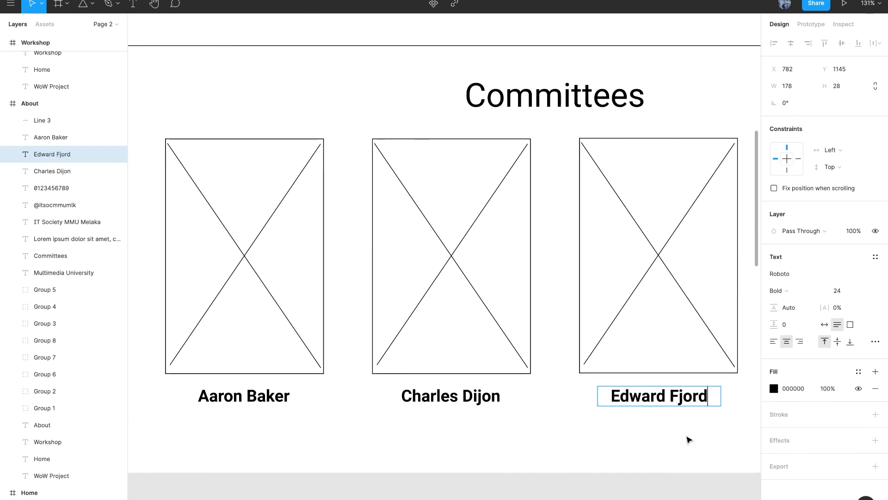
# Step: Copy the third member name under the fourth committee placeholder and replace the copy with another member's name
pyautogui.hscroll(5, 688, 439)
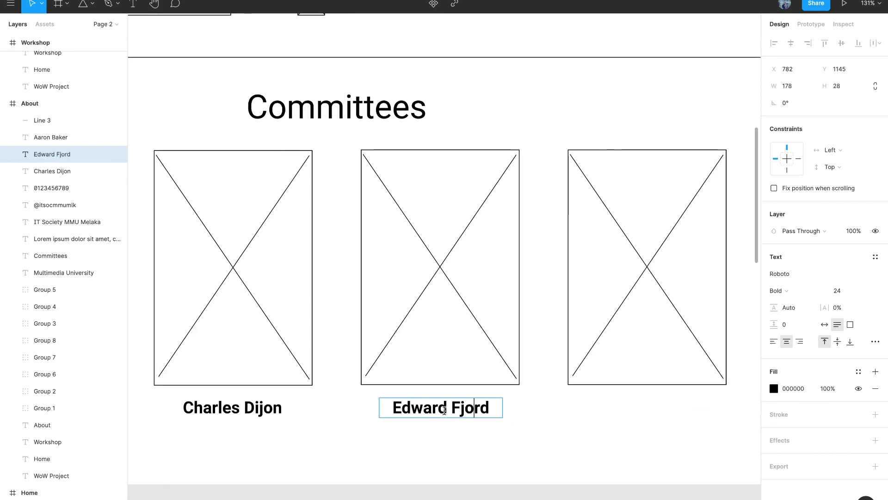
pyautogui.press('Escape')
pyautogui.moveTo(448, 407); pyautogui.dragTo(653, 408)
pyautogui.doubleClick(670, 407)
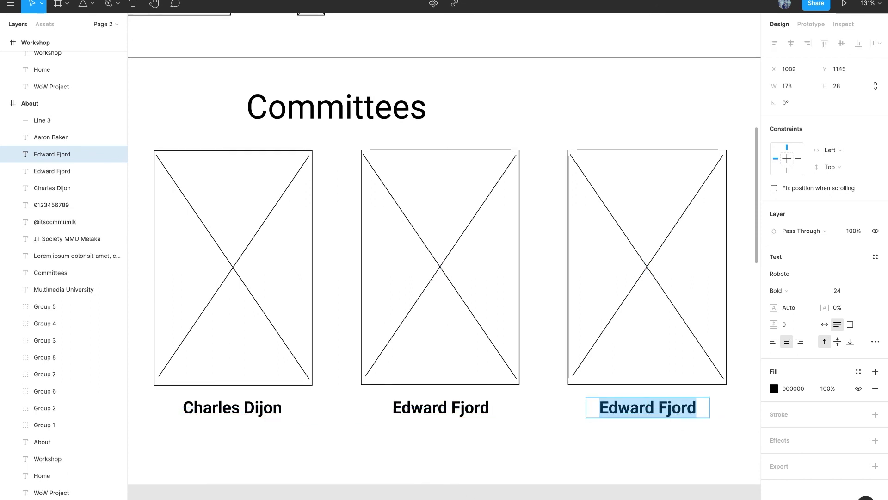
pyautogui.write('Gary Hisenberg')
pyautogui.press('Escape')
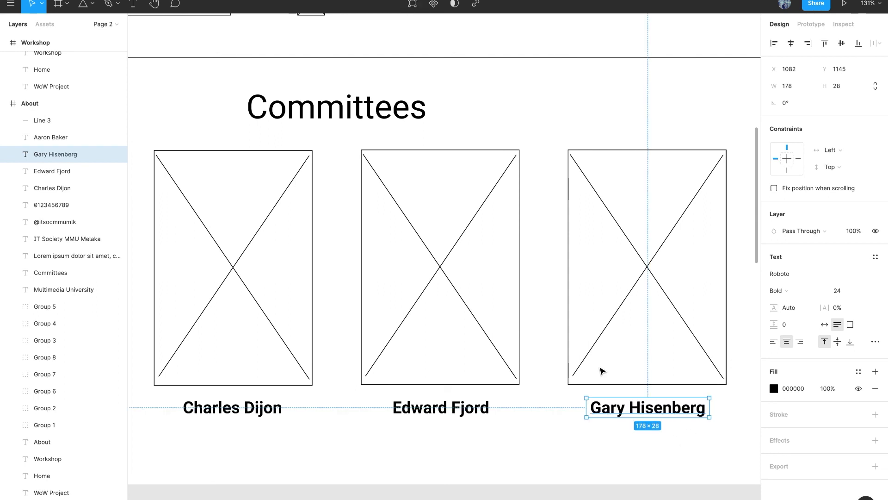
# Step: Duplicate the first member name directly below itself, set the copy's weight to Regular and change its text to "Director"
pyautogui.hscroll(-6, 602, 370)
pyautogui.scroll(-2, 601, 371)
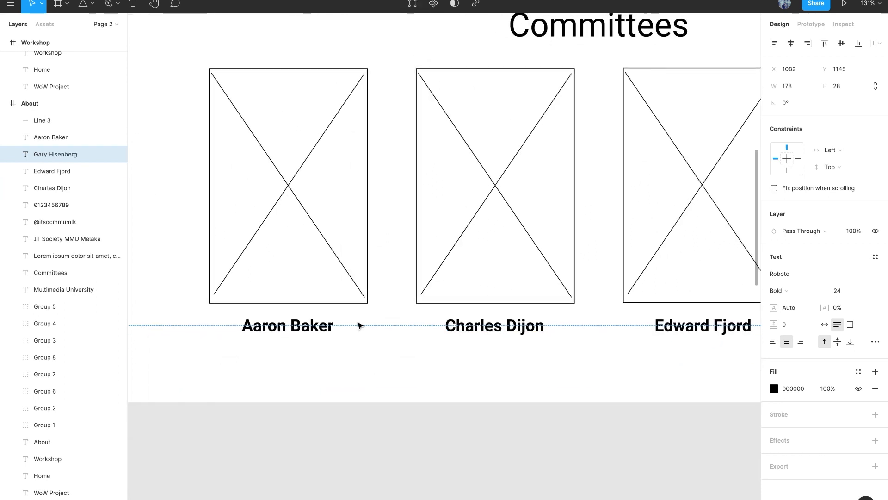
pyautogui.click(331, 327)
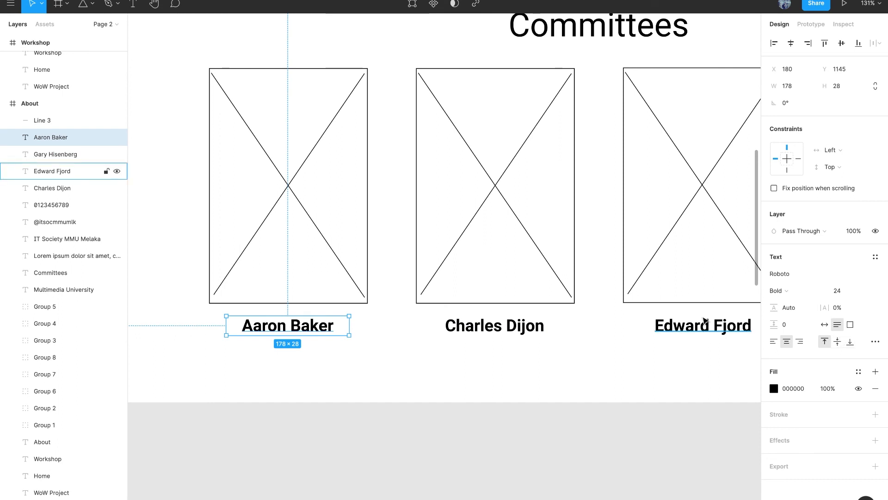
pyautogui.keyDown('alt'); pyautogui.moveTo(310, 325); pyautogui.dragTo(310, 345); pyautogui.keyUp('alt')
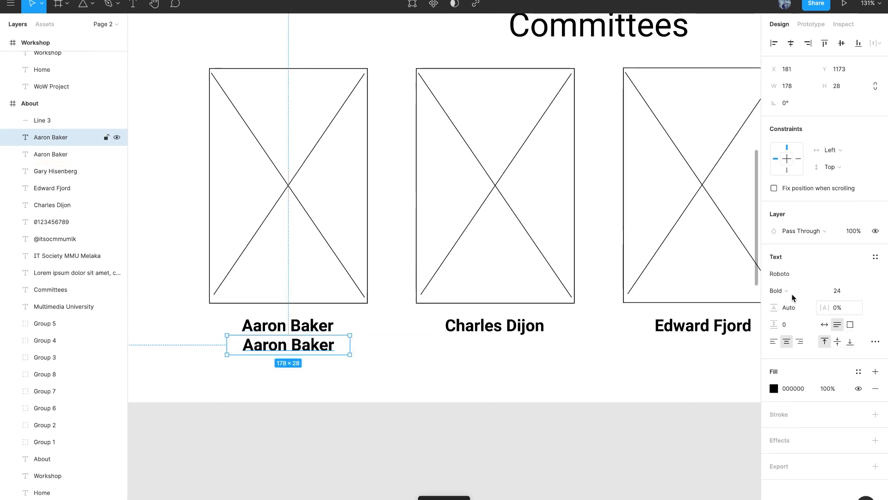
pyautogui.click(820, 292)
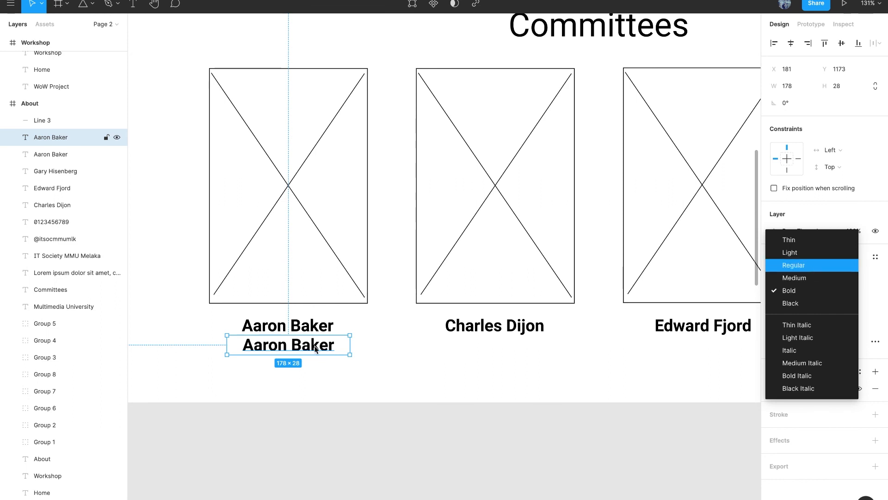
pyautogui.press('Return')
pyautogui.press('Return')
pyautogui.write('Directo')
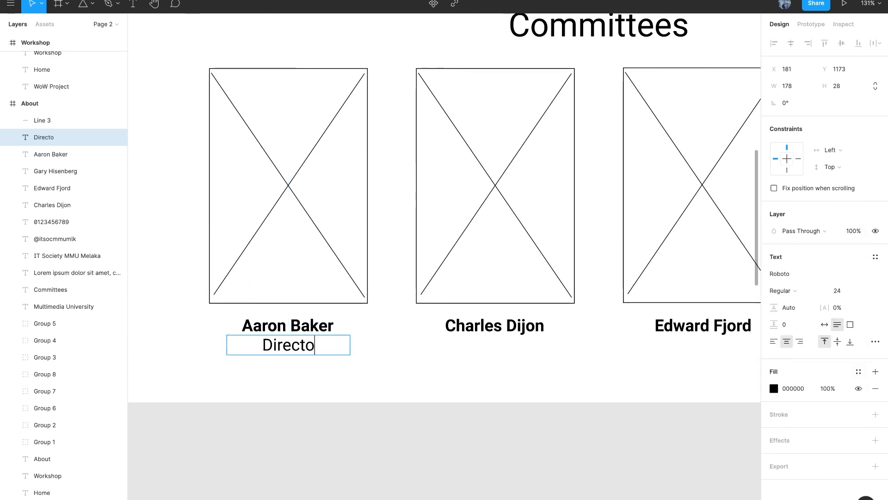
pyautogui.write('r')
pyautogui.click(382, 349)
# Step: Copy the "Director" text under the second member name, change the copy to "A.Director", and realign "Director" beneath the first name
pyautogui.moveTo(303, 347); pyautogui.dragTo(510, 350)
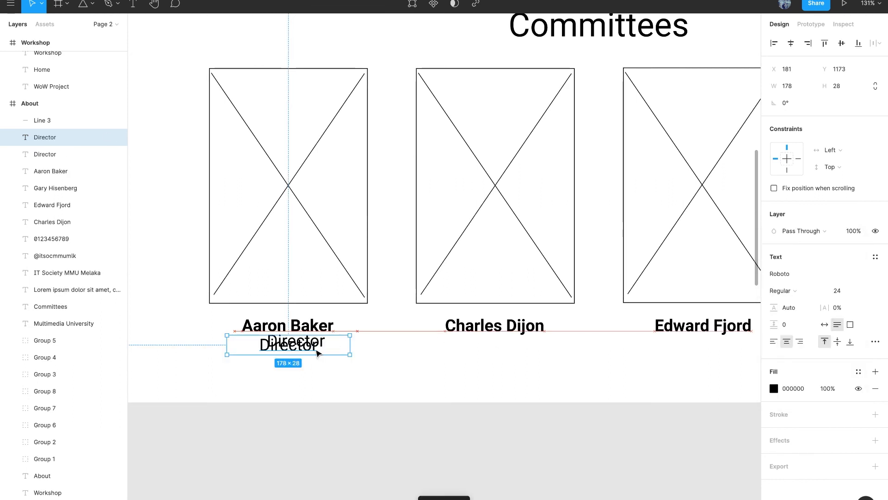
pyautogui.moveTo(318, 353); pyautogui.dragTo(529, 353)
pyautogui.doubleClick(515, 346)
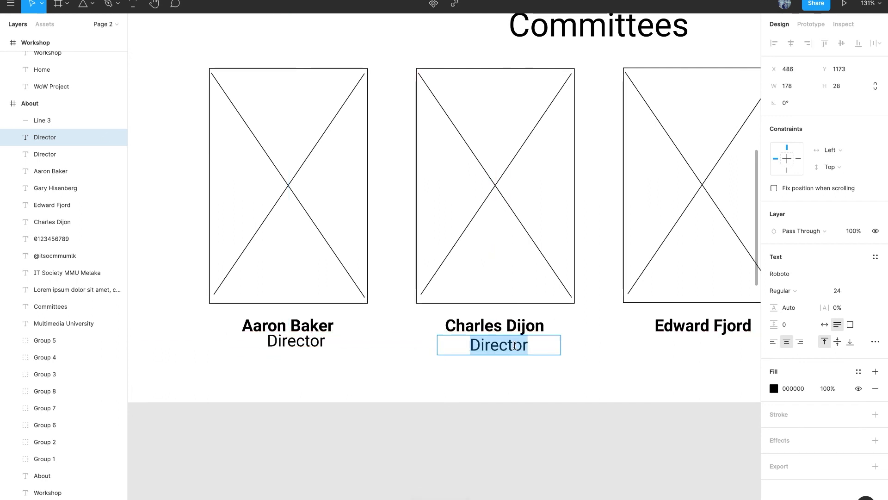
pyautogui.write('A.SDi')
pyautogui.press('BackSpace')
pyautogui.press('BackSpace')
pyautogui.write('irector')
pyautogui.click(309, 342)
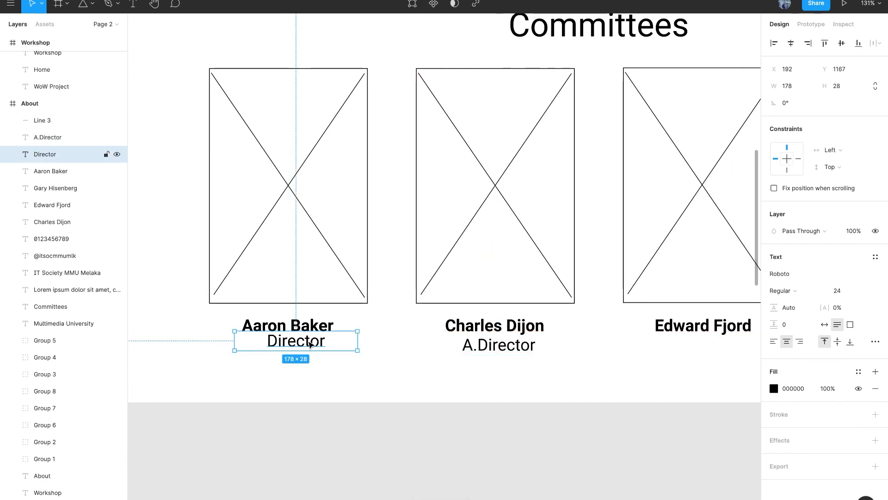
pyautogui.moveTo(309, 341); pyautogui.dragTo(302, 346)
# Step: Copy the role text under the third and fourth member names and change the copies to "Secretary" and "Treasurer"
pyautogui.click(488, 349)
pyautogui.hscroll(7, 578, 336)
pyautogui.moveTo(186, 348); pyautogui.dragTo(594, 346)
pyautogui.doubleClick(393, 348)
pyautogui.write('Secretary')
pyautogui.press('Escape')
pyautogui.doubleClick(595, 346)
pyautogui.write('Treasurer')
pyautogui.press('Escape')
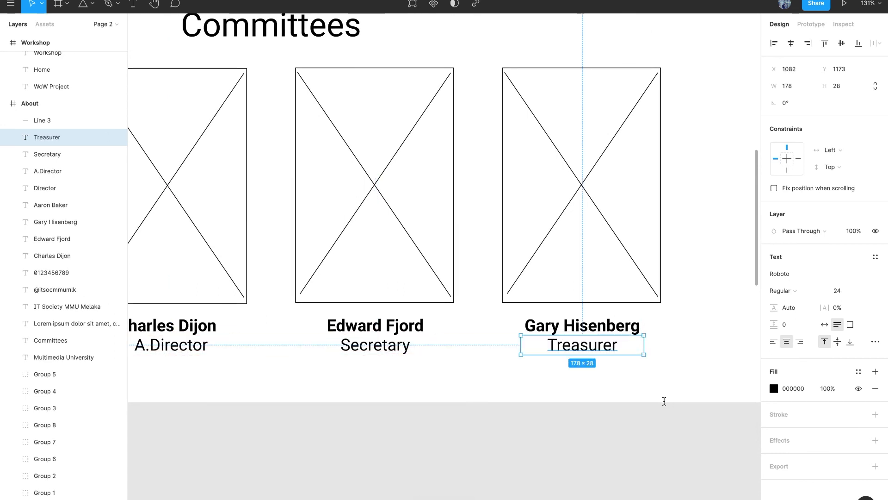
pyautogui.scroll(-5, 637, 420)
pyautogui.scroll(-3, 637, 420)
pyautogui.click(637, 421)
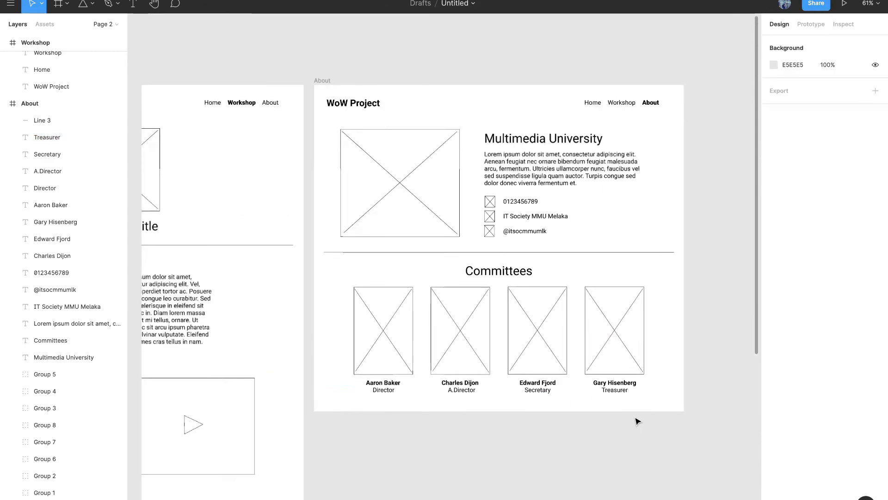
pyautogui.scroll(-5, 637, 420)
pyautogui.scroll(-5, 637, 420)
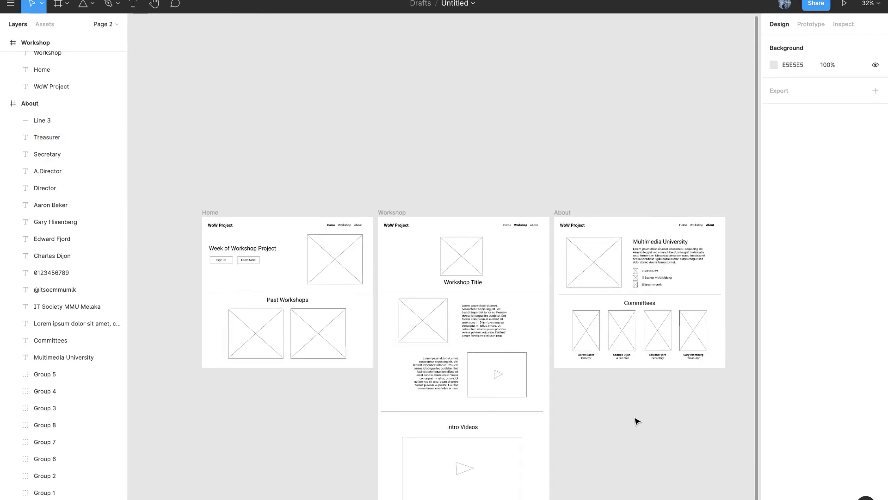